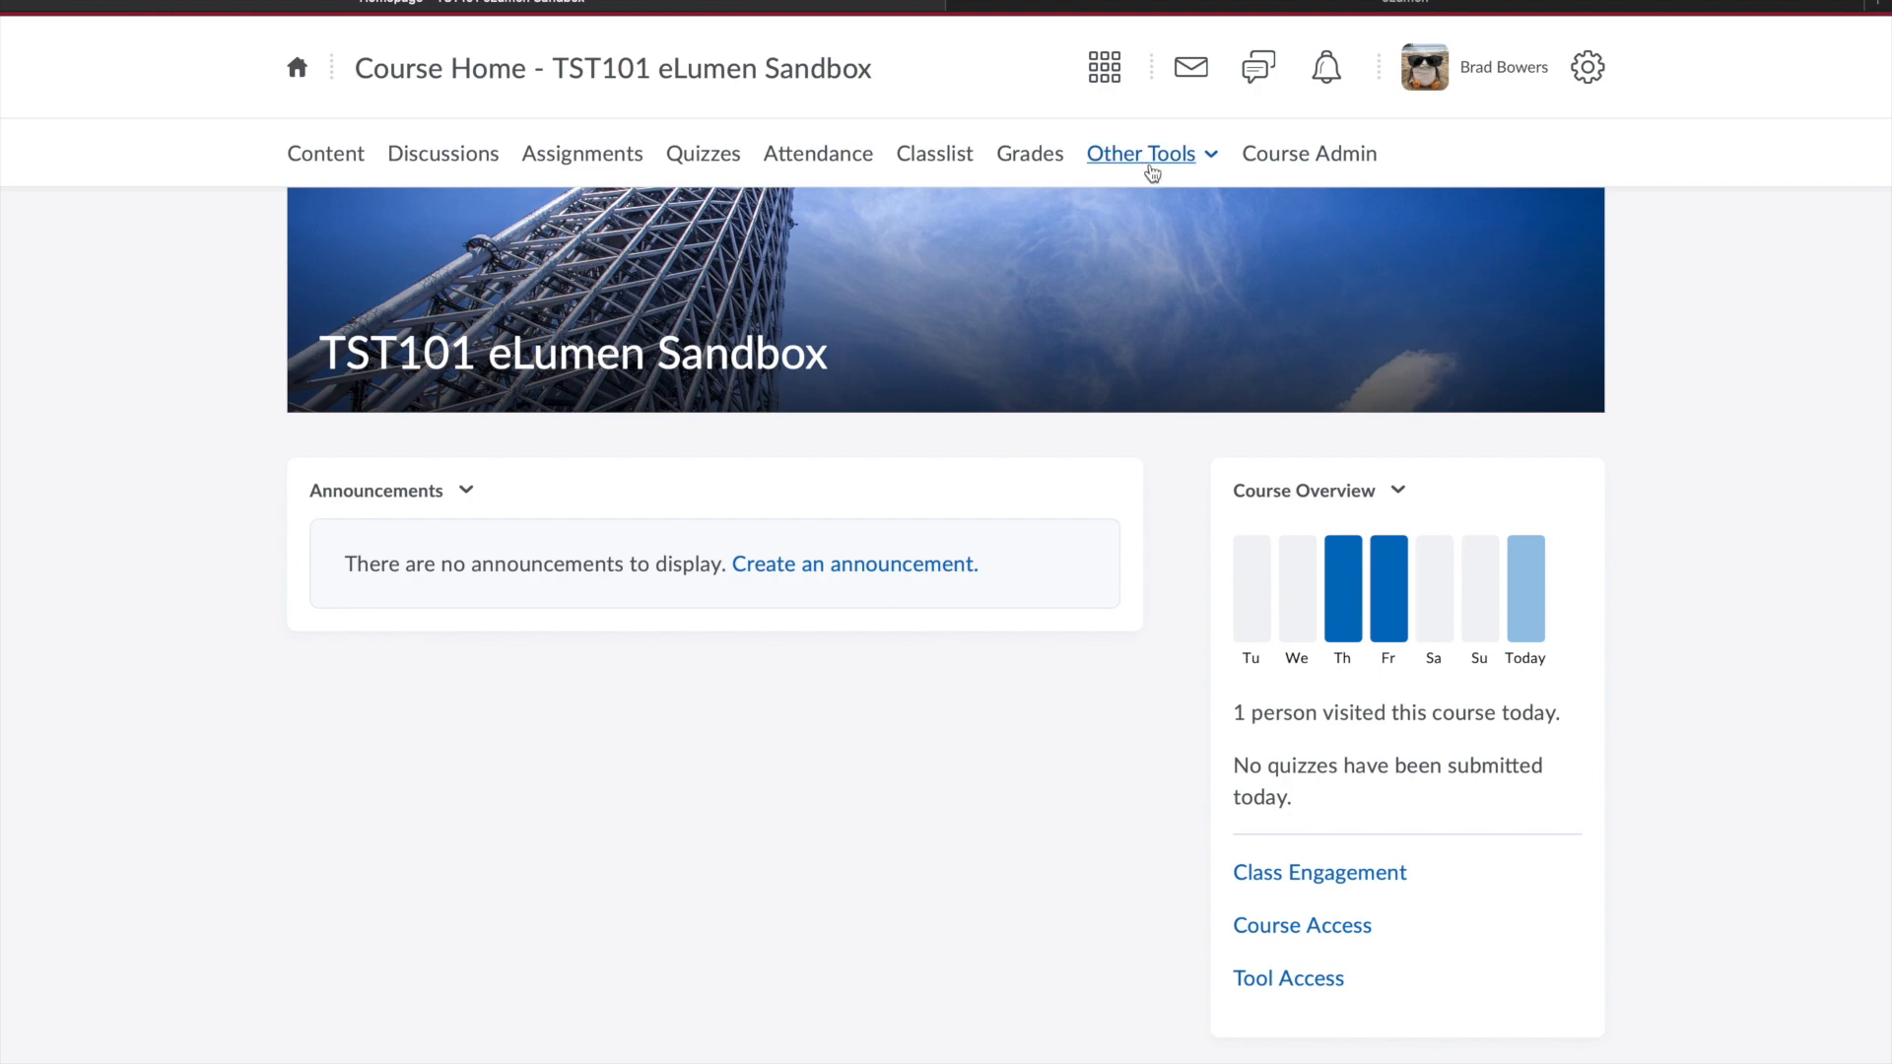
# - Switch to eLumen and add an assessment activity to TST102 with the title "Title" and the description "Description"
pyautogui.click(1146, 4)
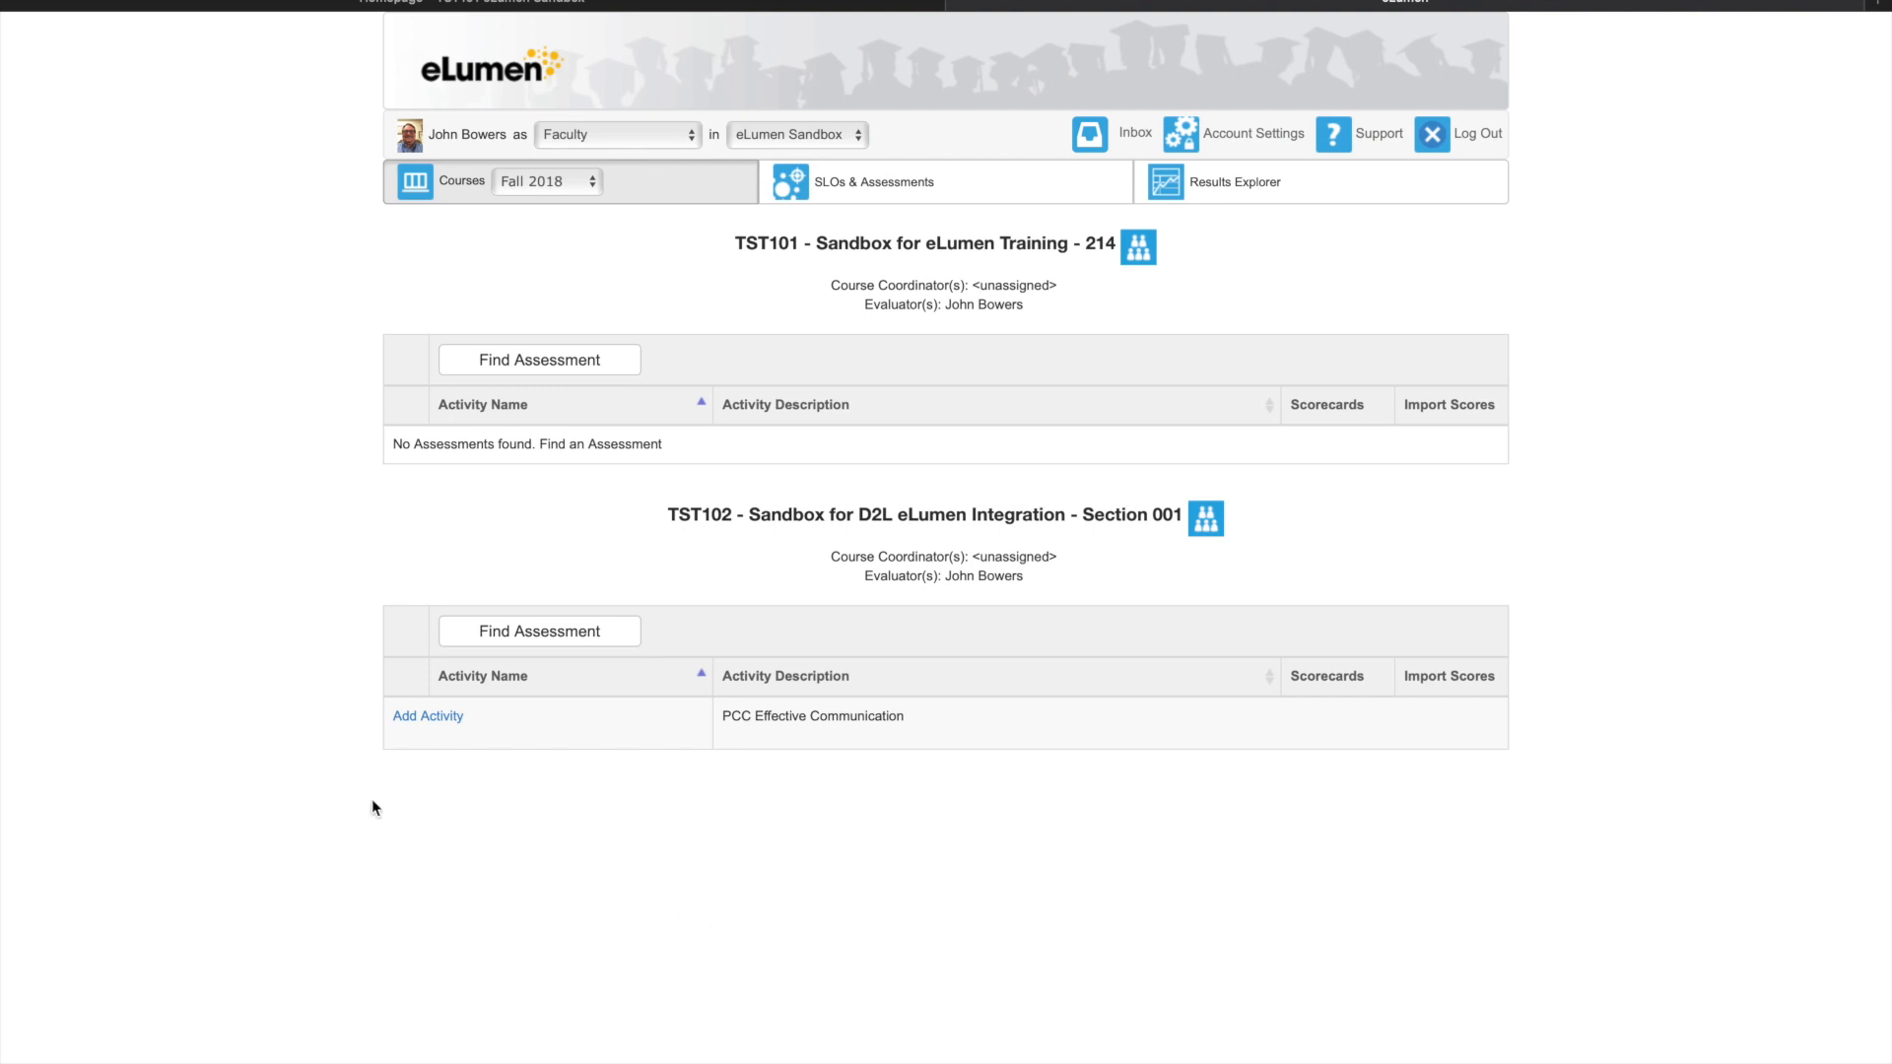
pyautogui.click(415, 724)
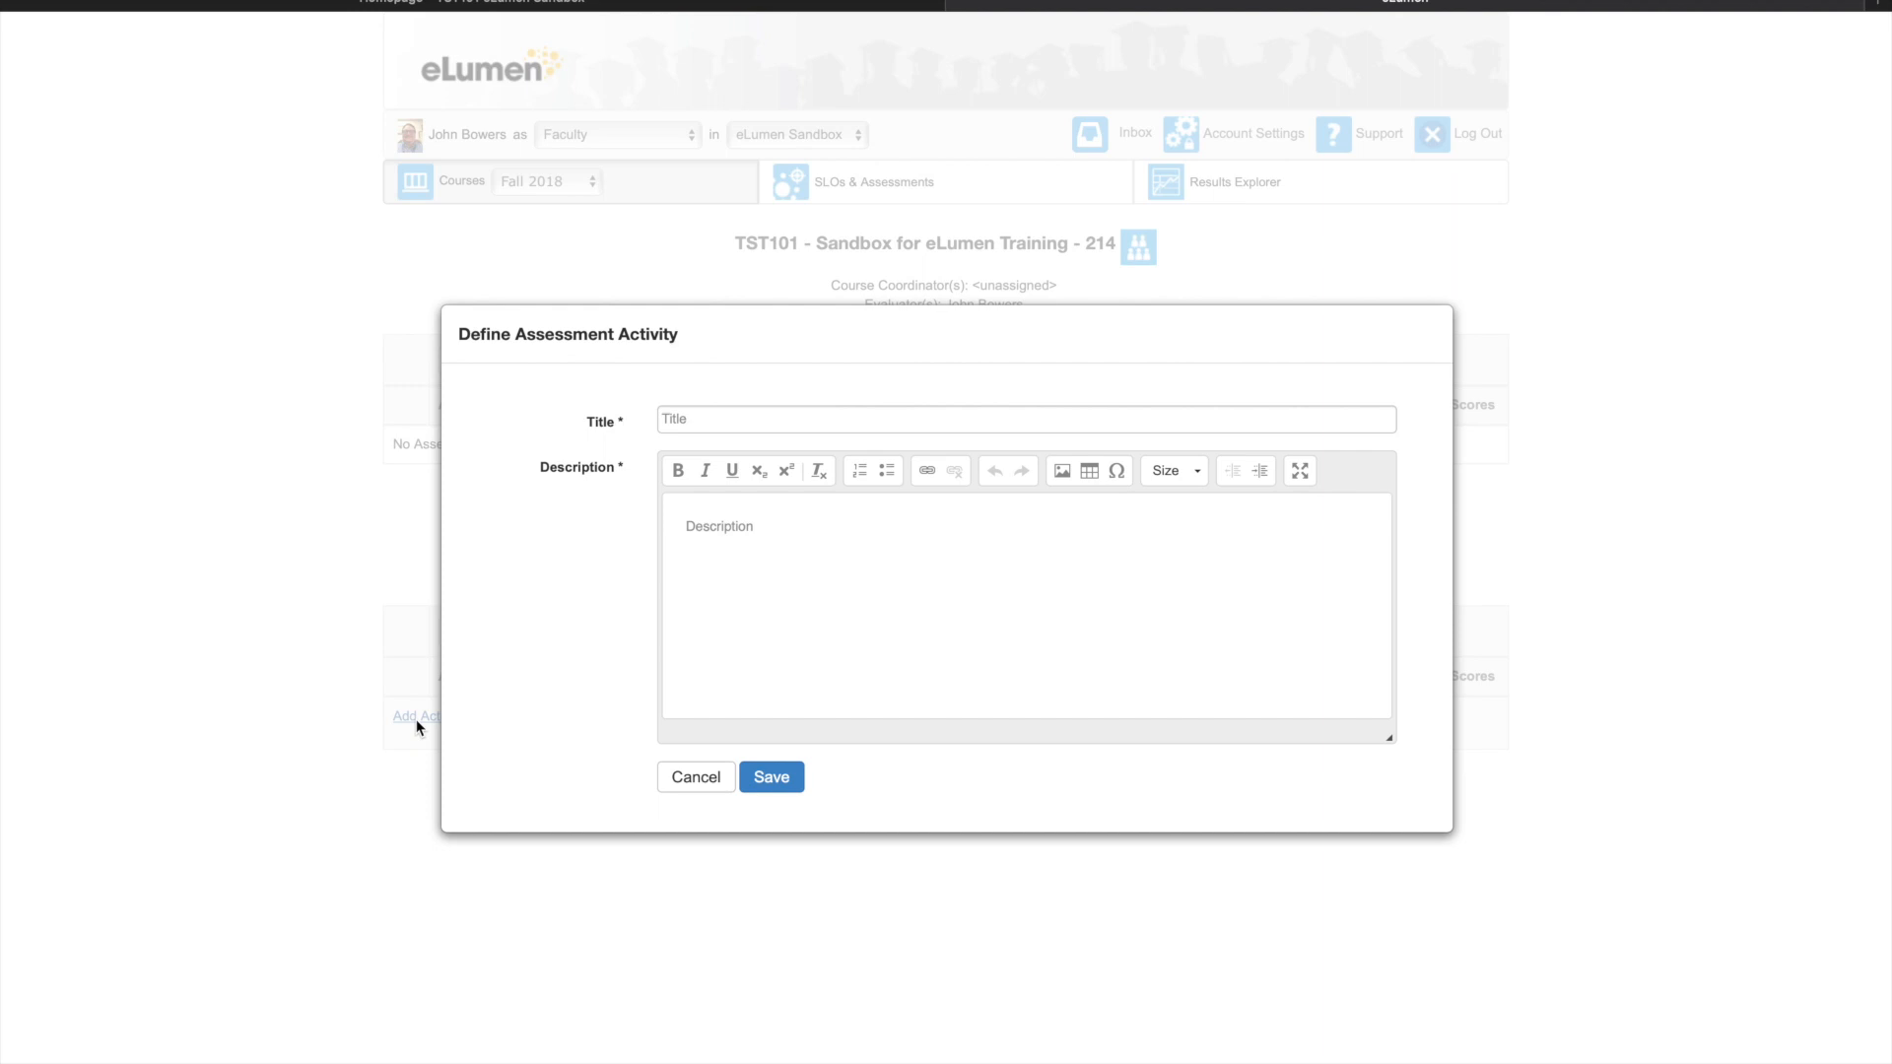
pyautogui.click(678, 422)
pyautogui.write('Title')
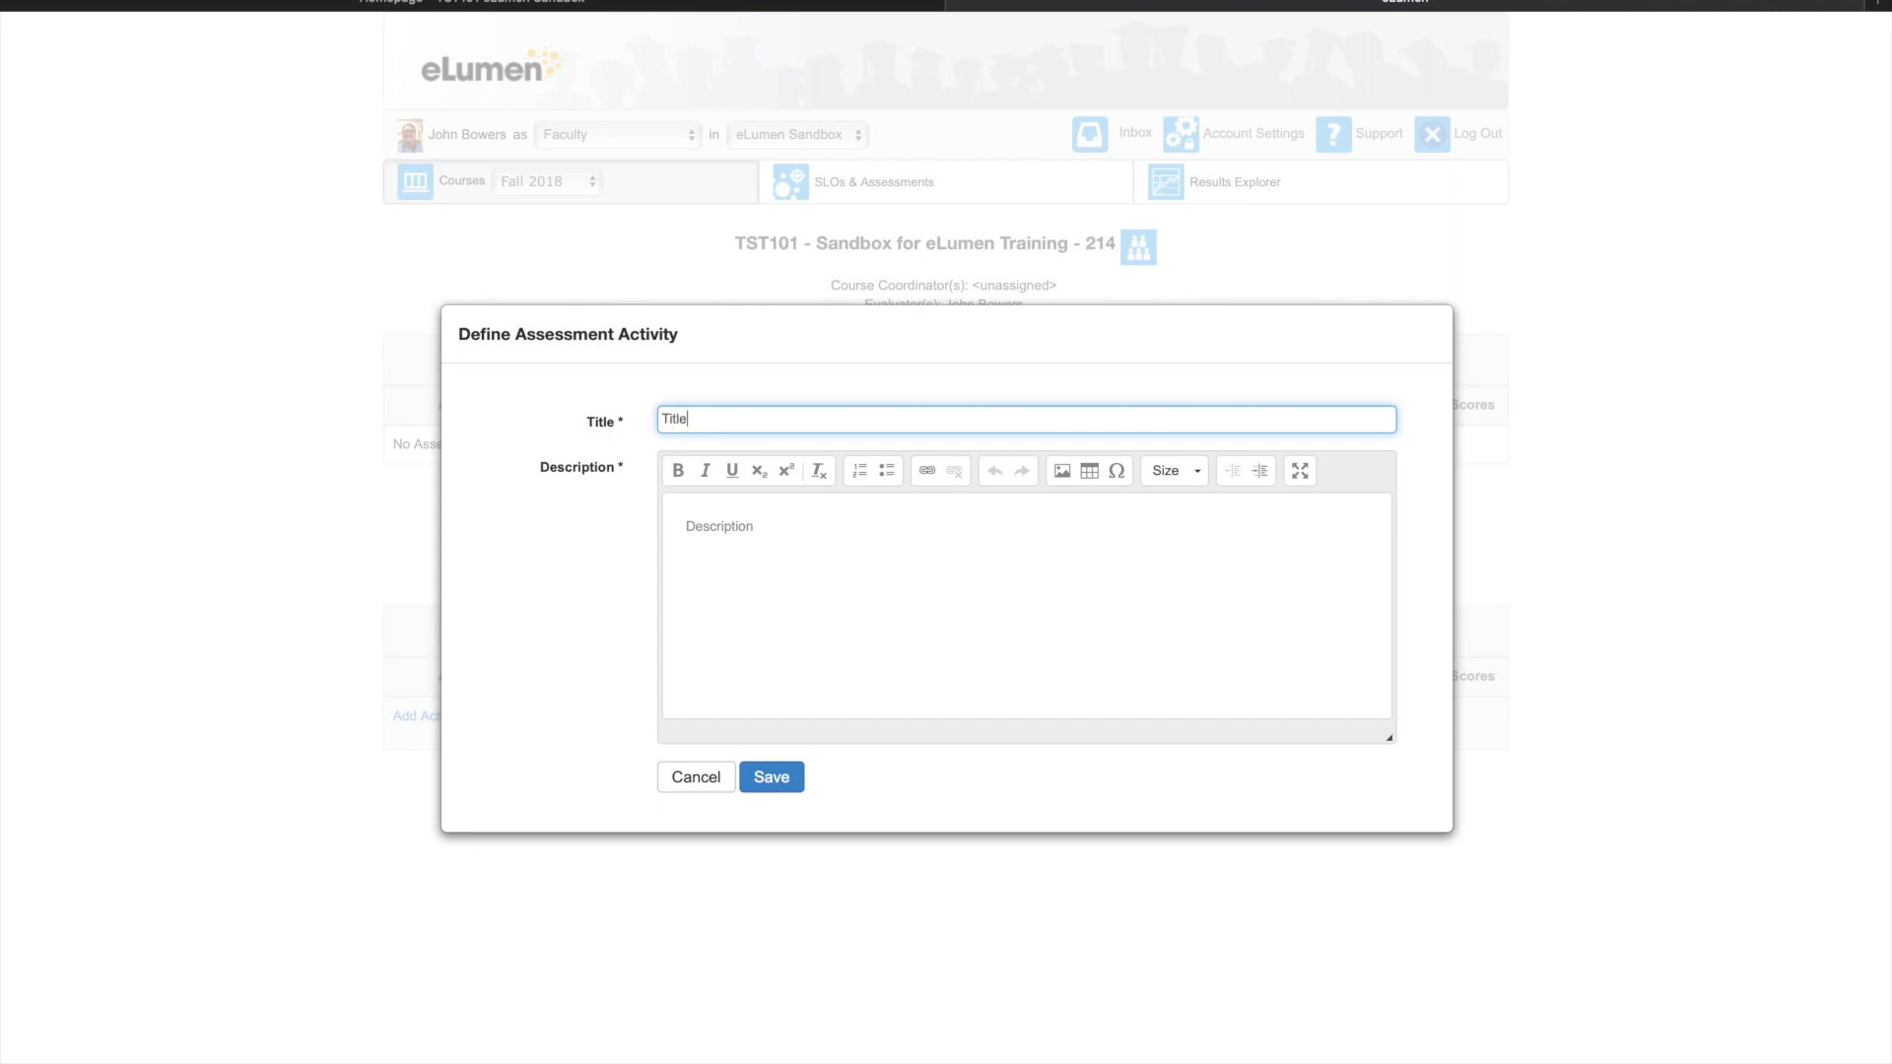
pyautogui.press('Tab')
pyautogui.write('Description')
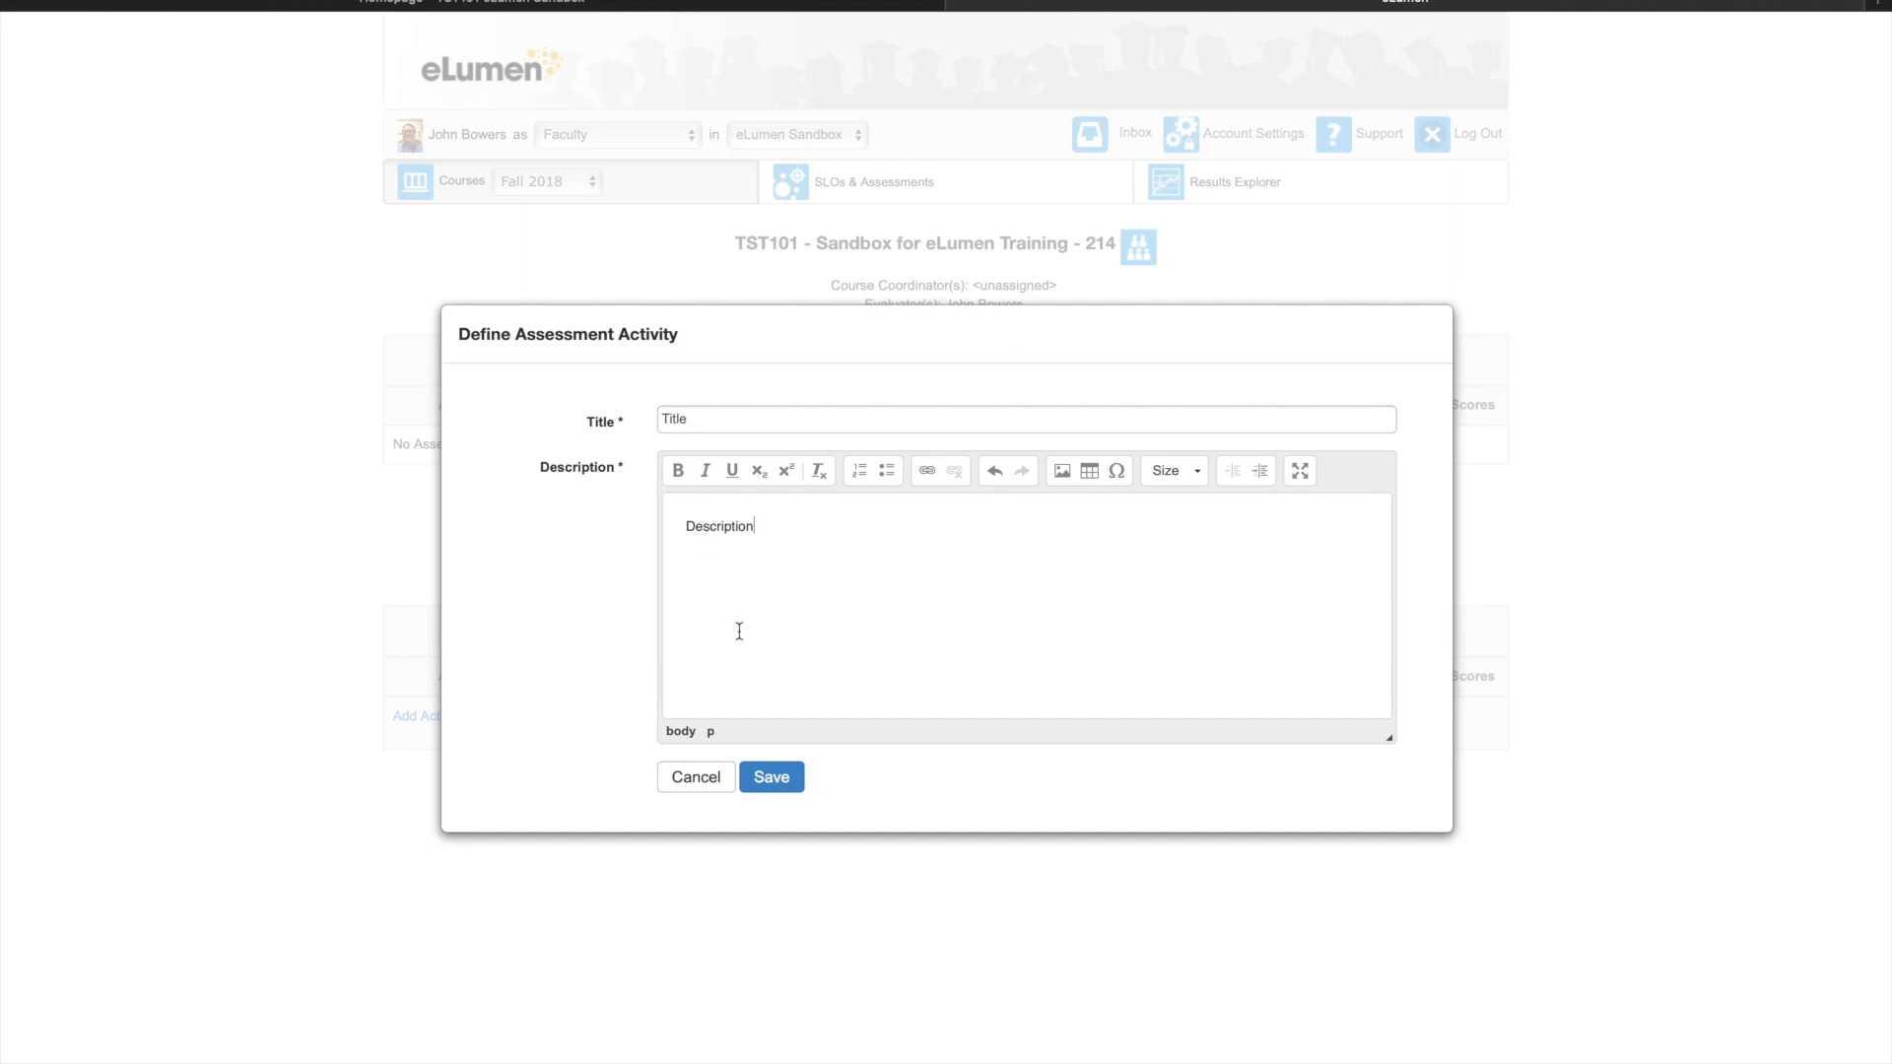
pyautogui.click(777, 785)
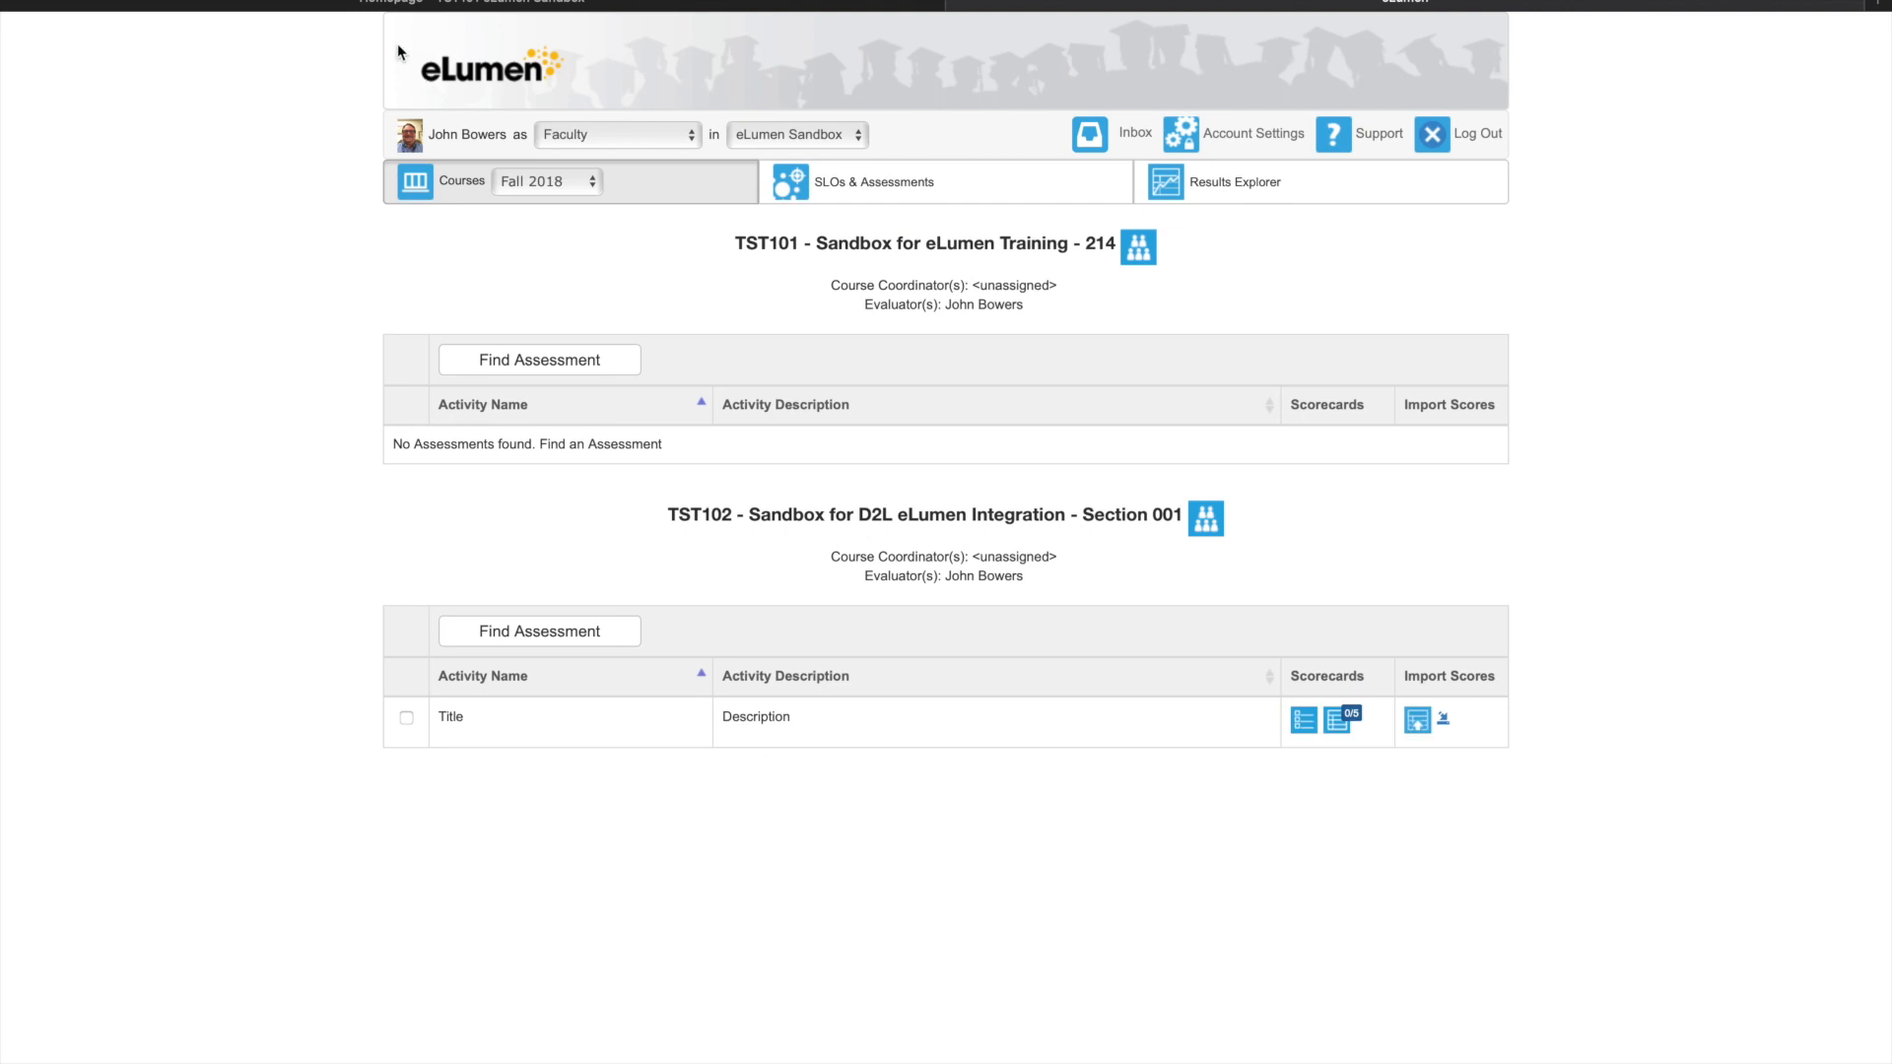
# - Switch back to the TST101 eLumen Sandbox course and add a content module named eLumen
pyautogui.click(360, 4)
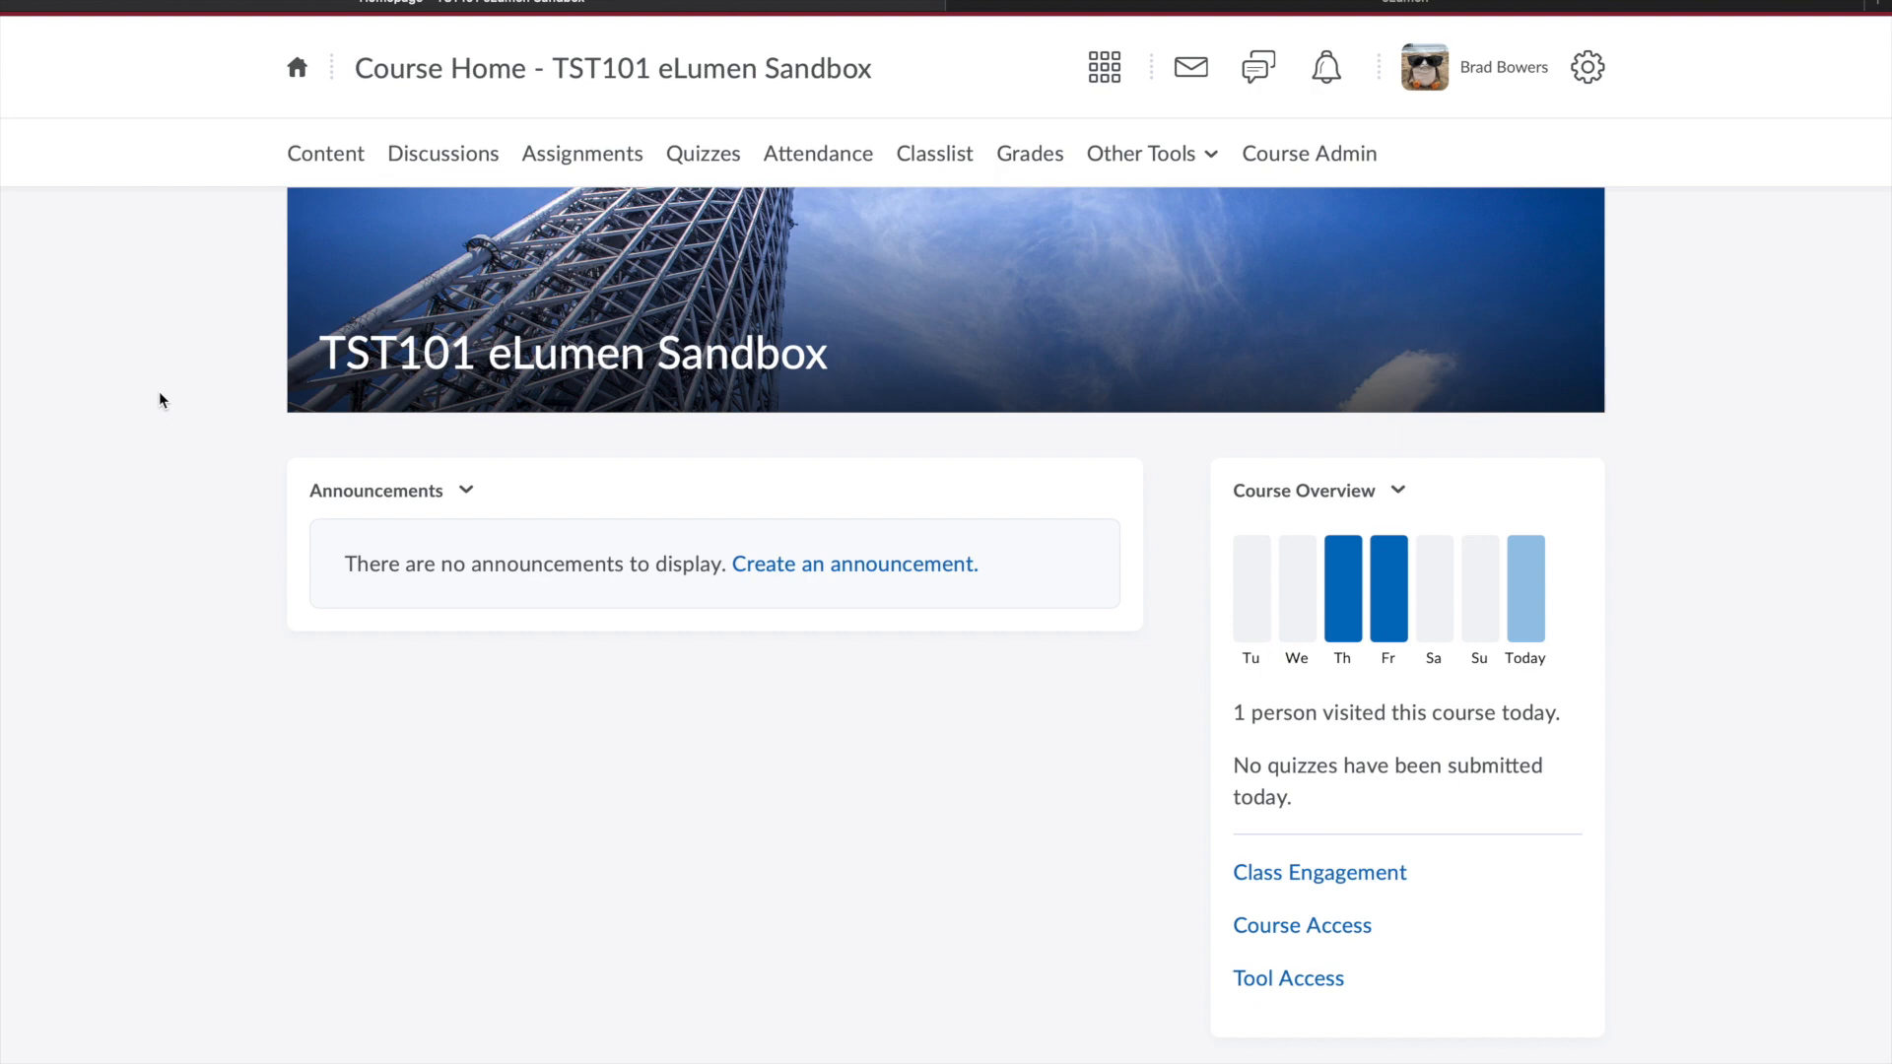
pyautogui.click(318, 158)
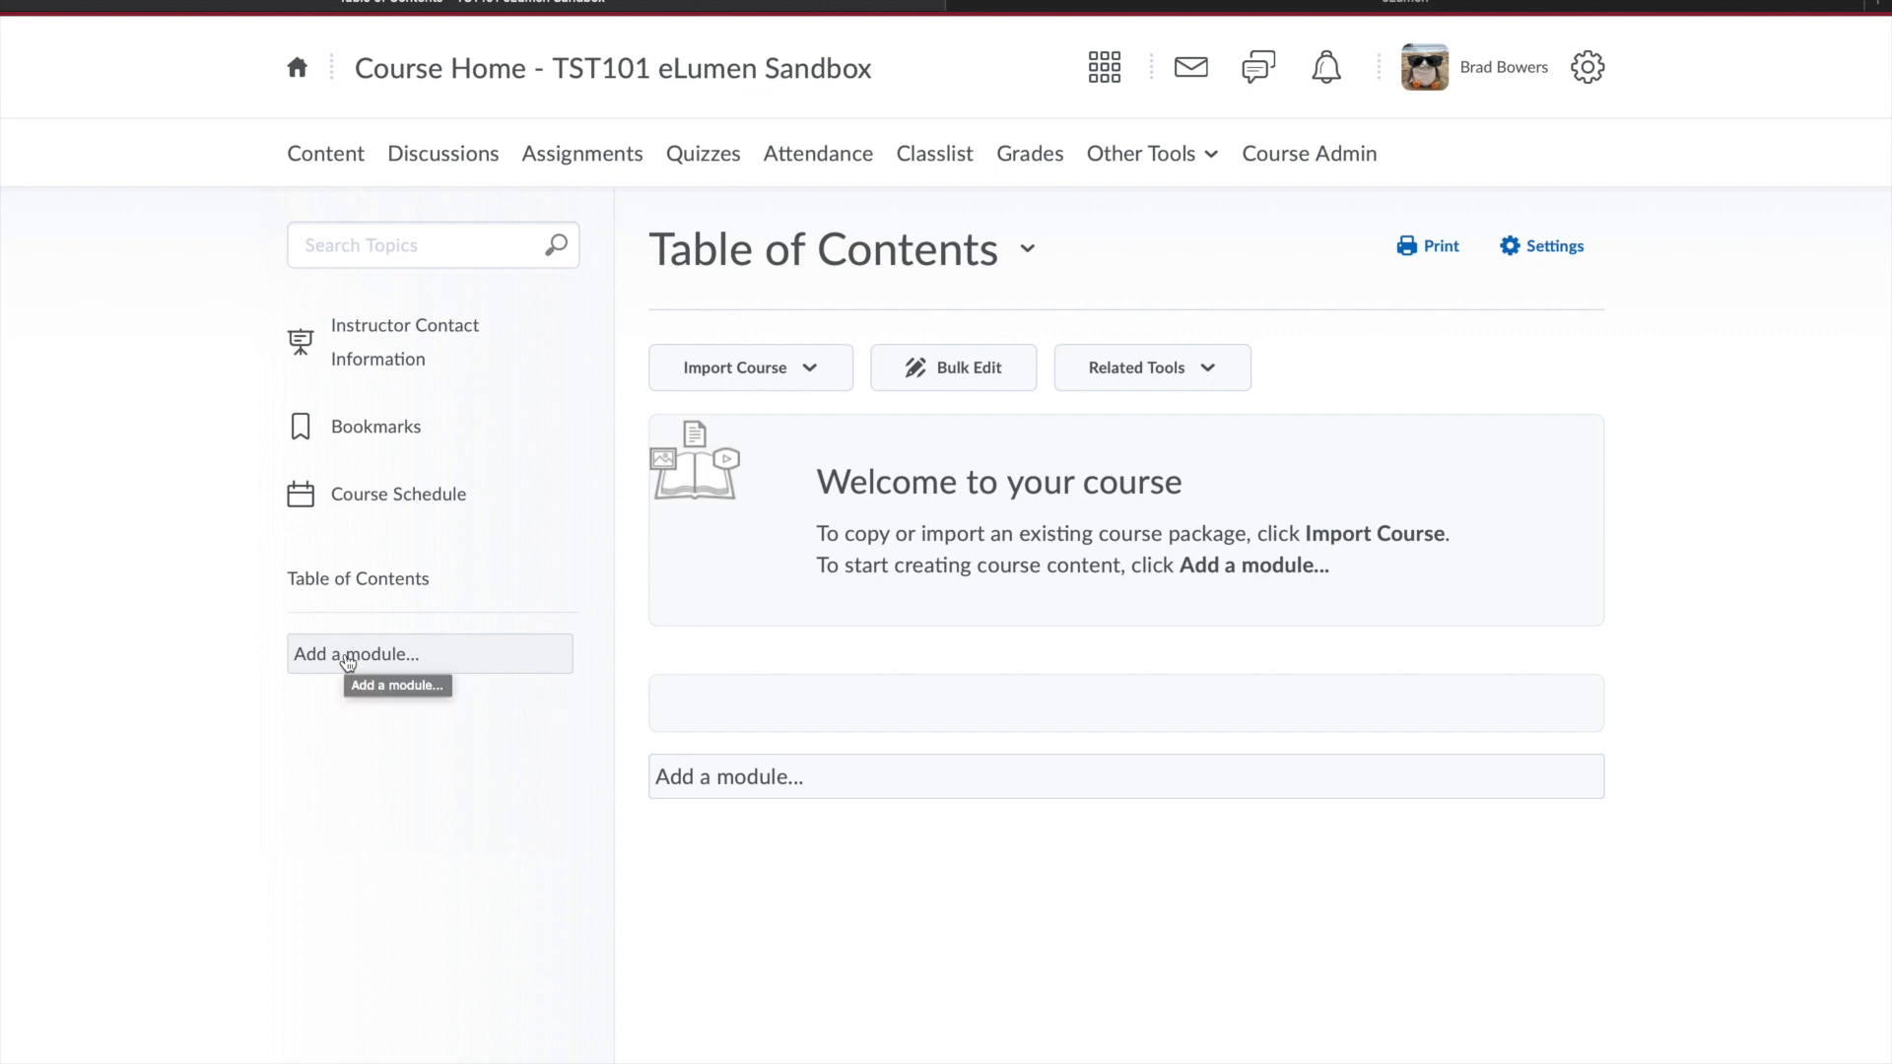
pyautogui.click(348, 659)
pyautogui.write('e')
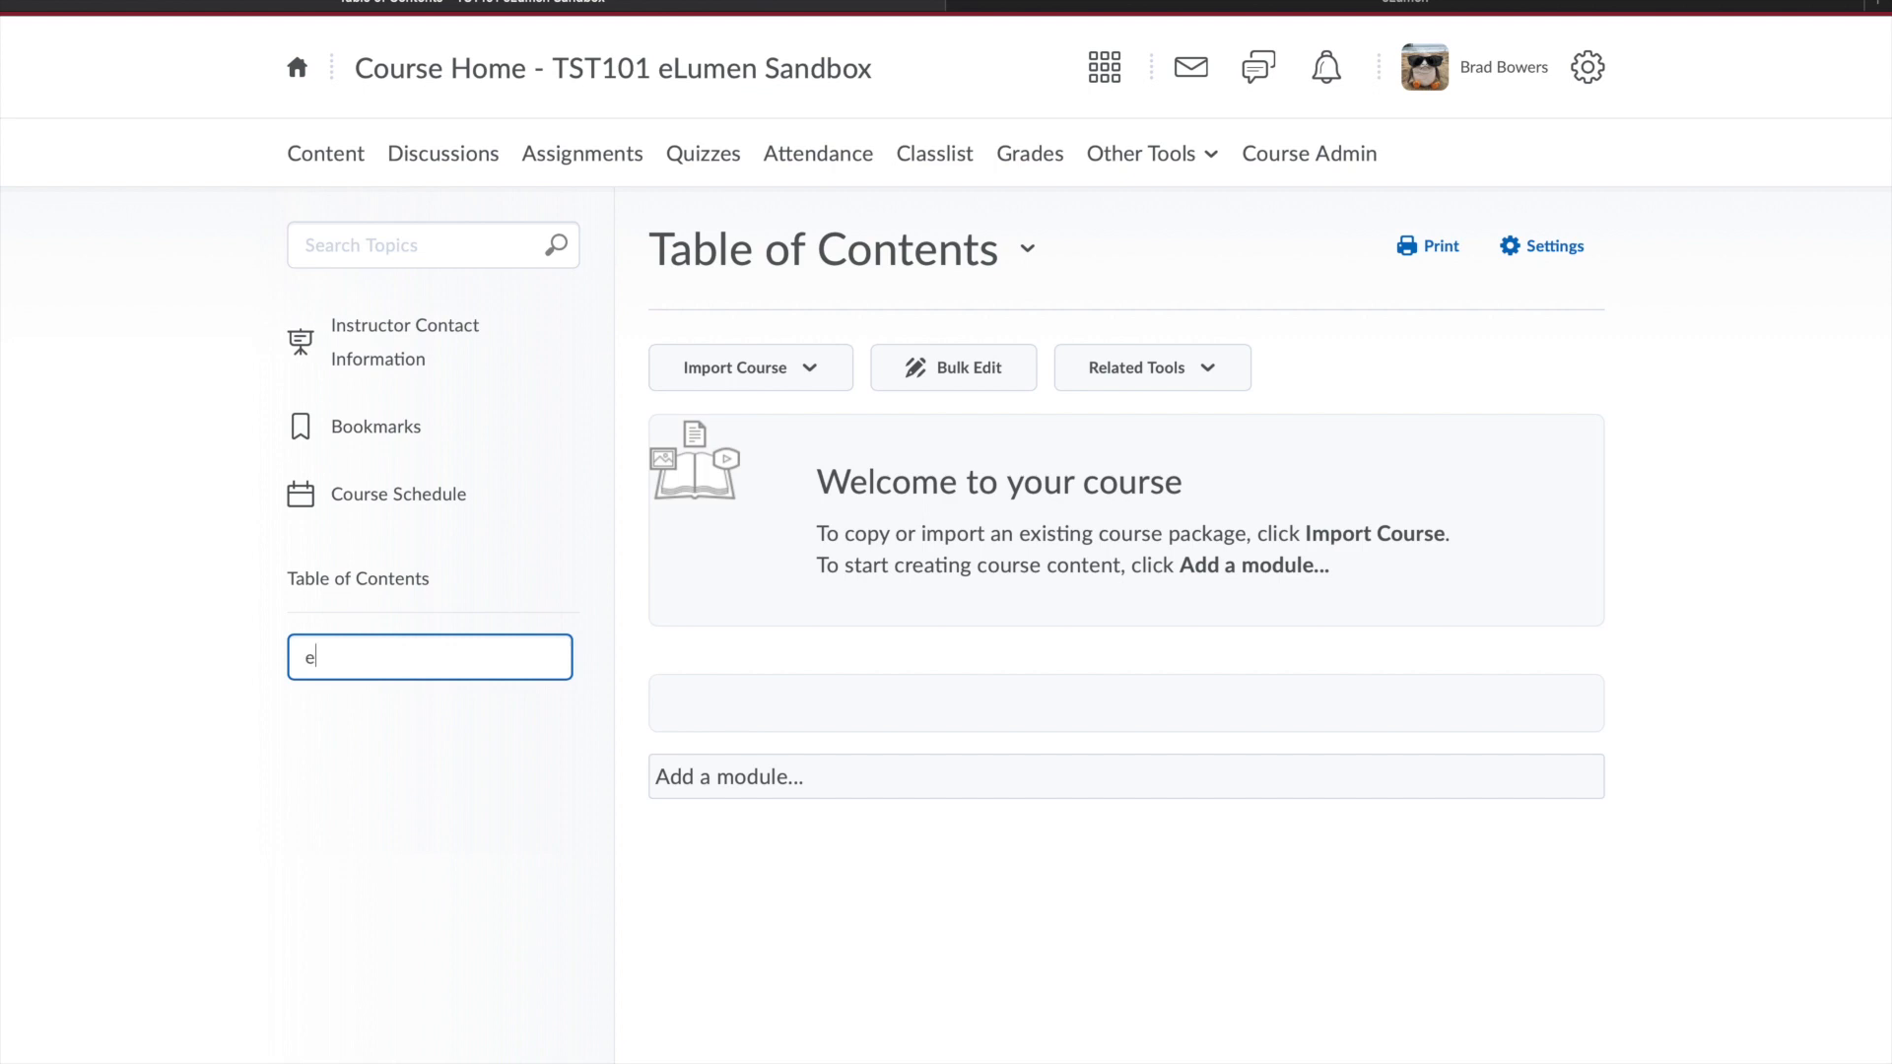
pyautogui.write('Lumen')
pyautogui.press('Return')
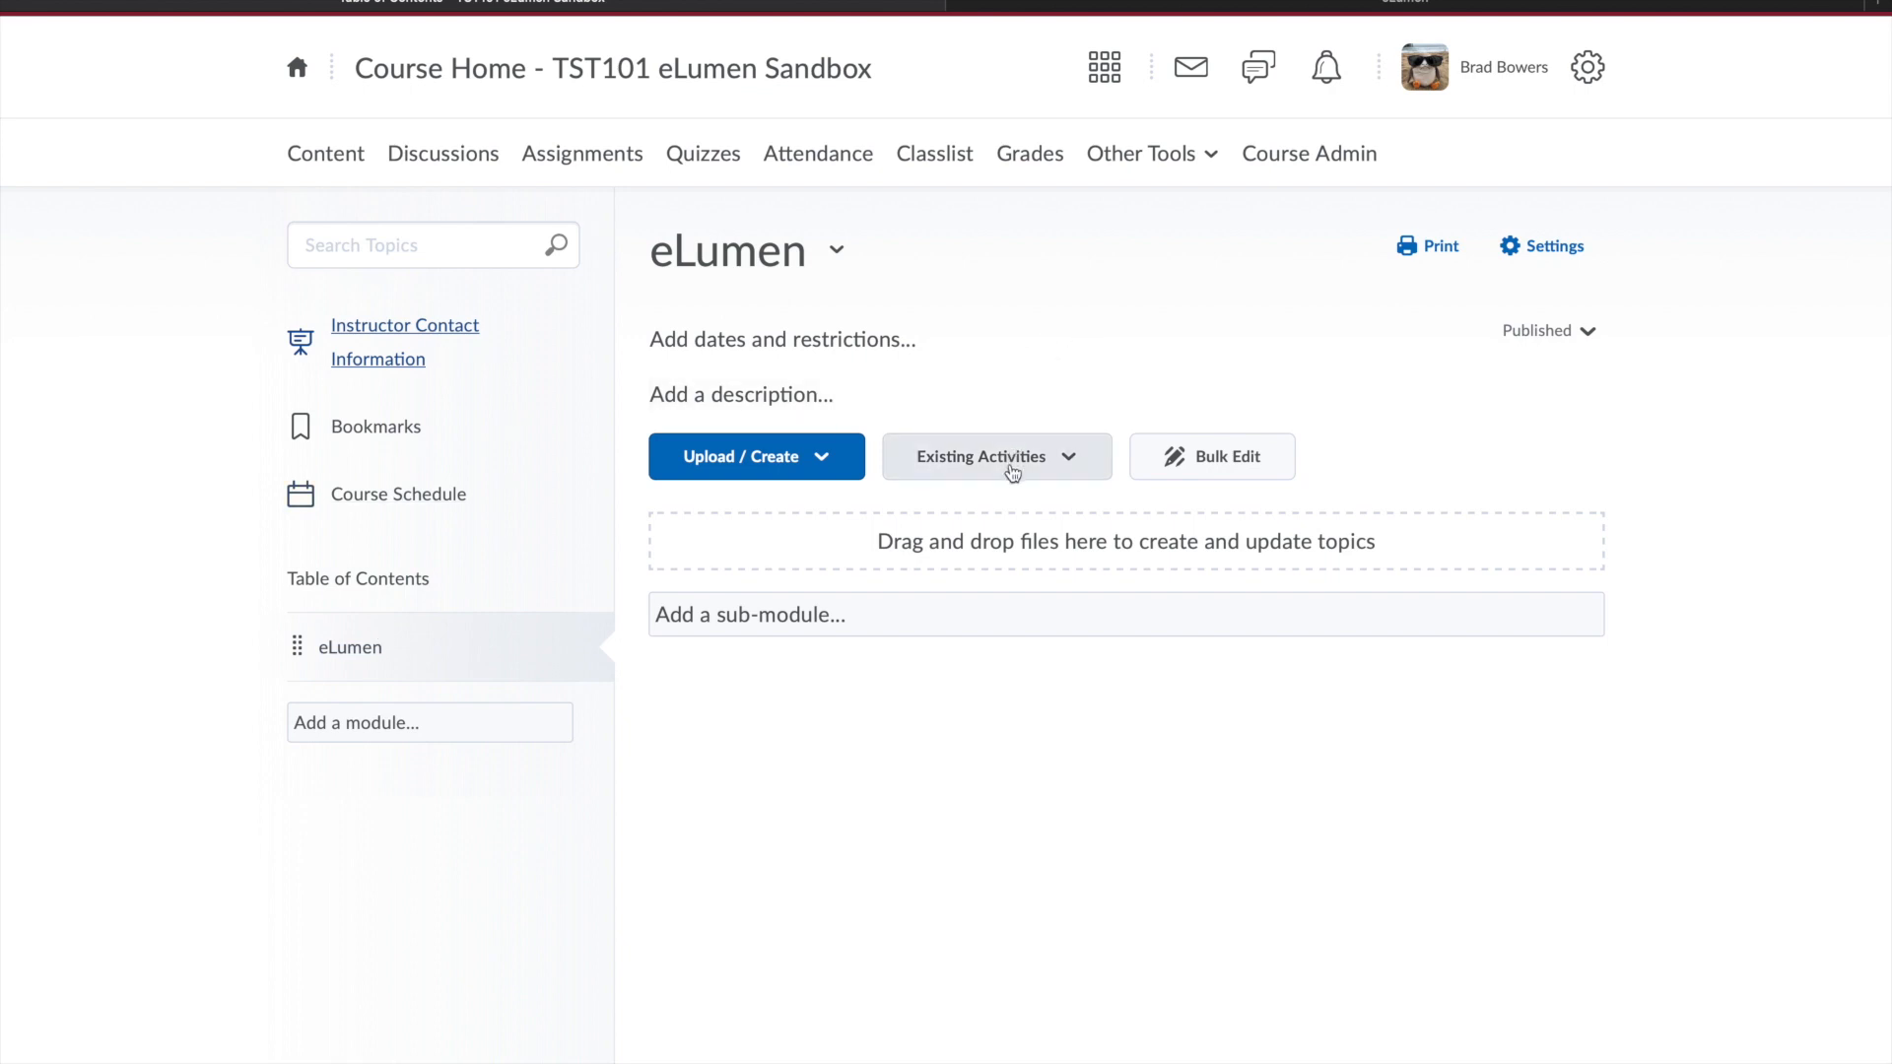
# - Add the existing eLumen external learning tool as an activity in the eLumen module
pyautogui.click(1071, 464)
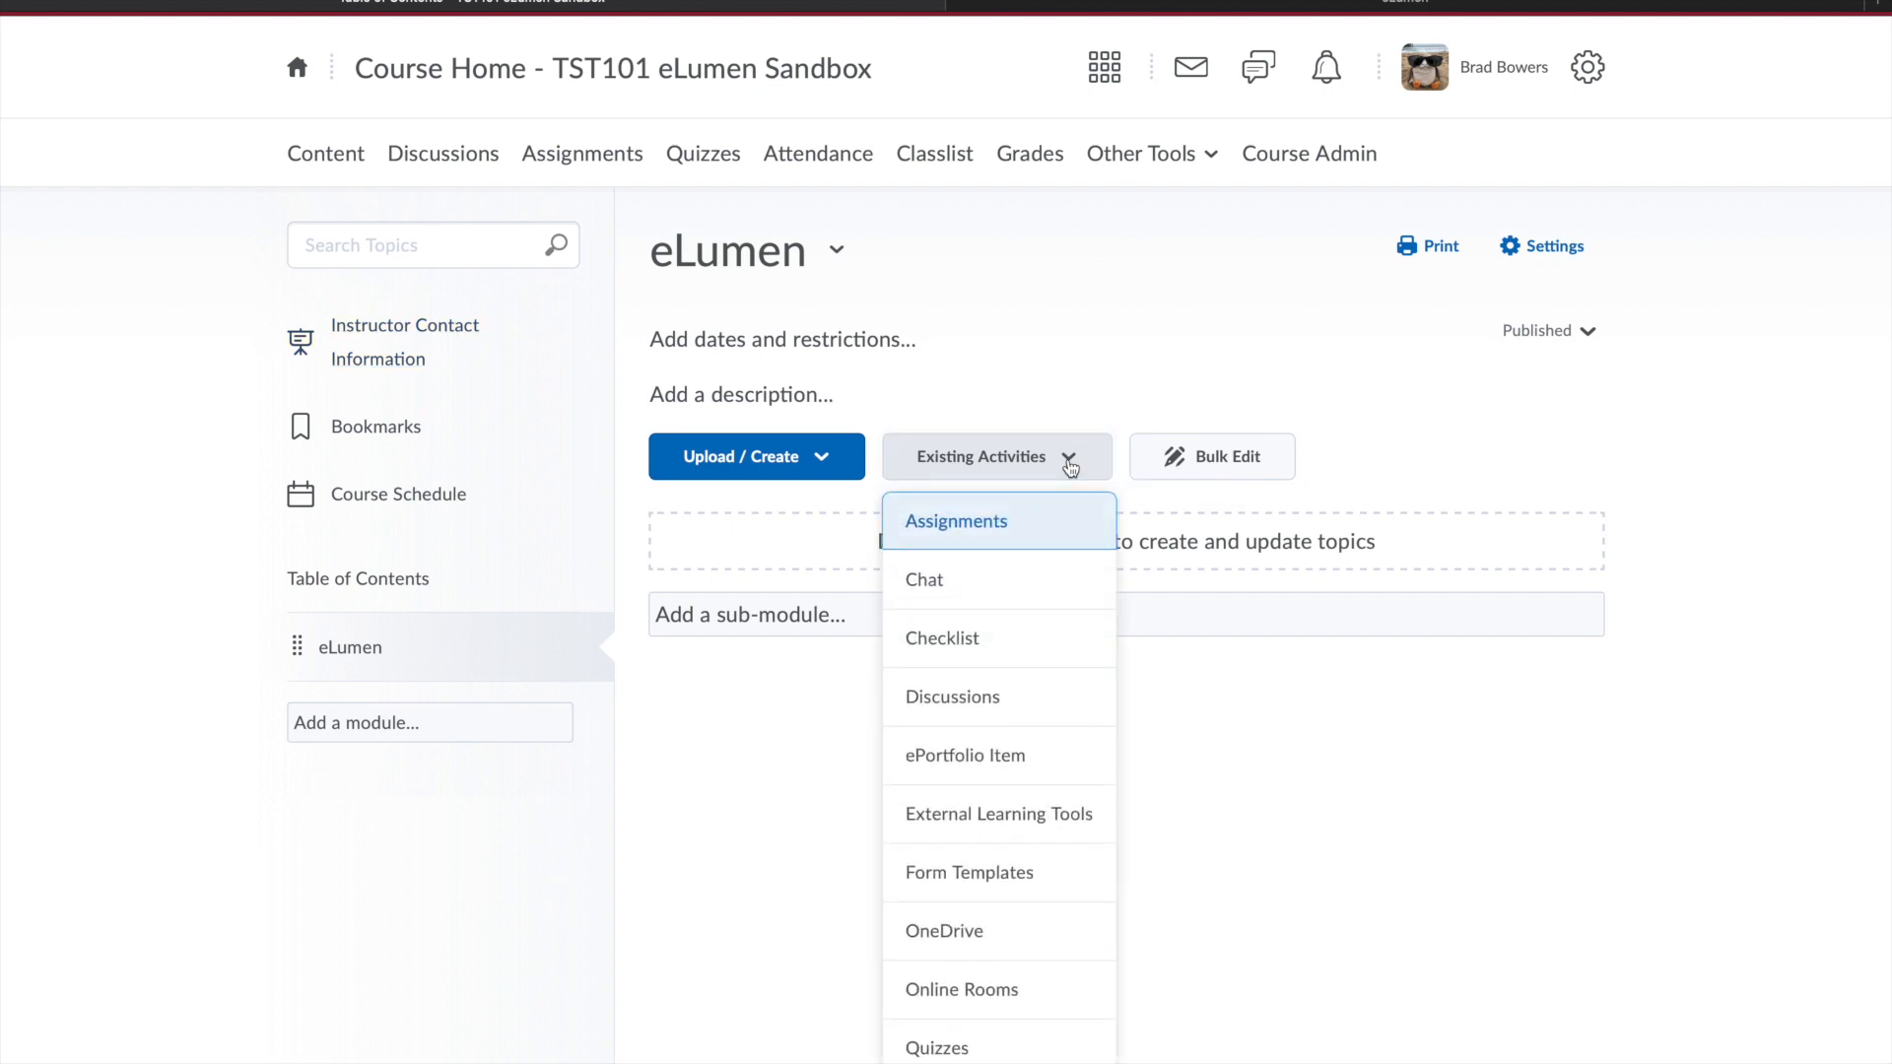
pyautogui.click(1021, 822)
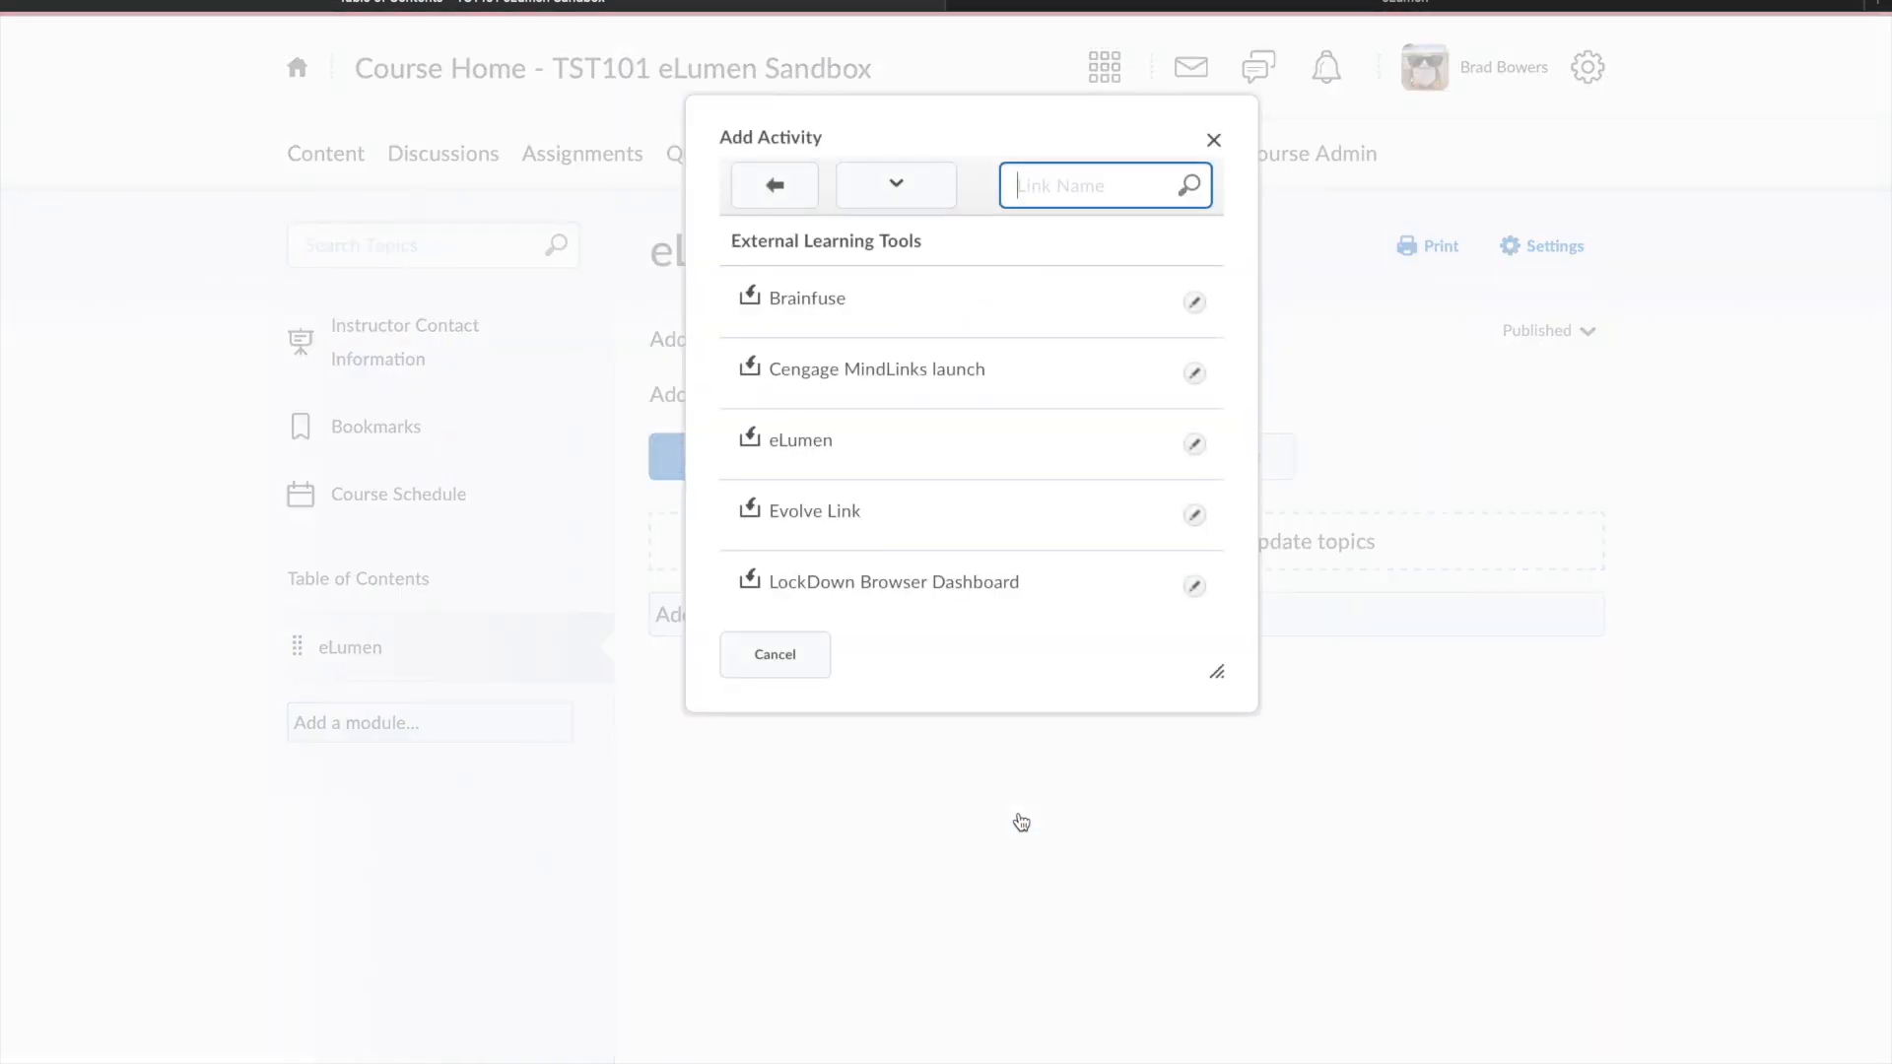
pyautogui.click(804, 440)
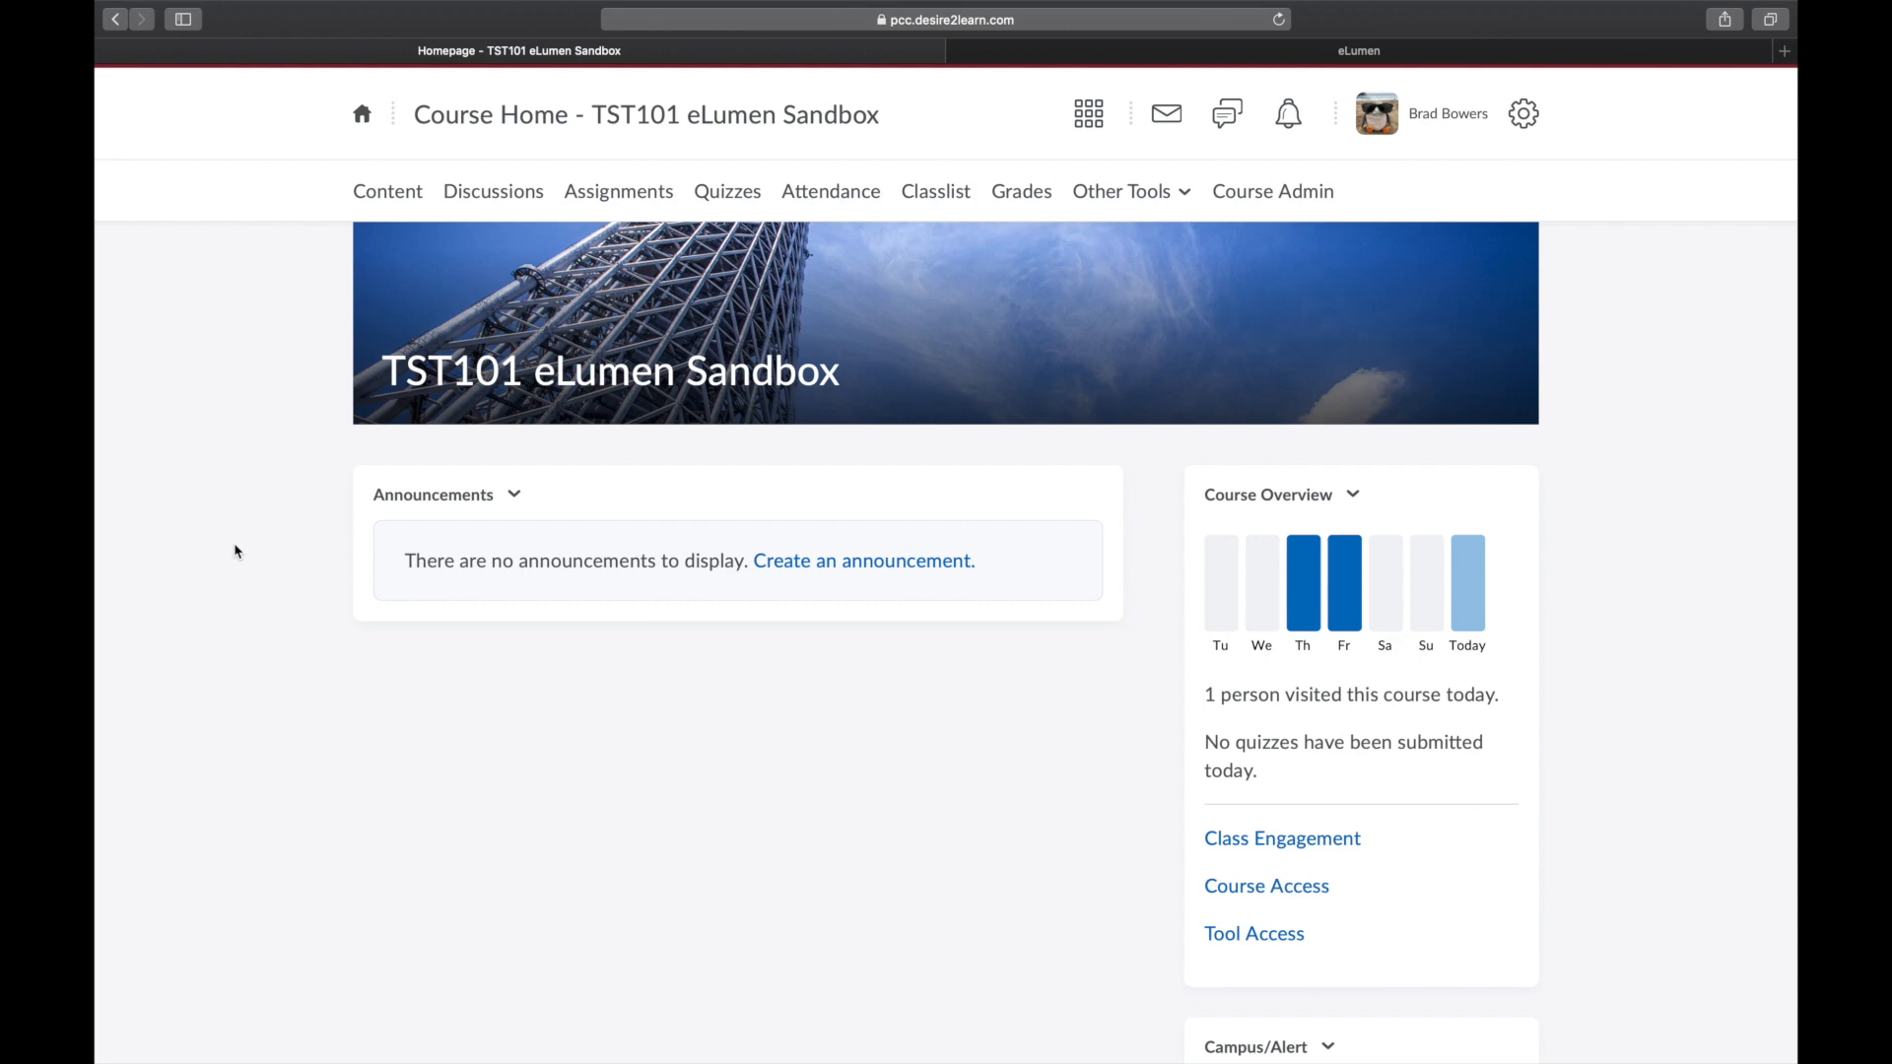
# - Create and save a numeric grade item named Communication Assignment in the course grade book
pyautogui.click(1025, 197)
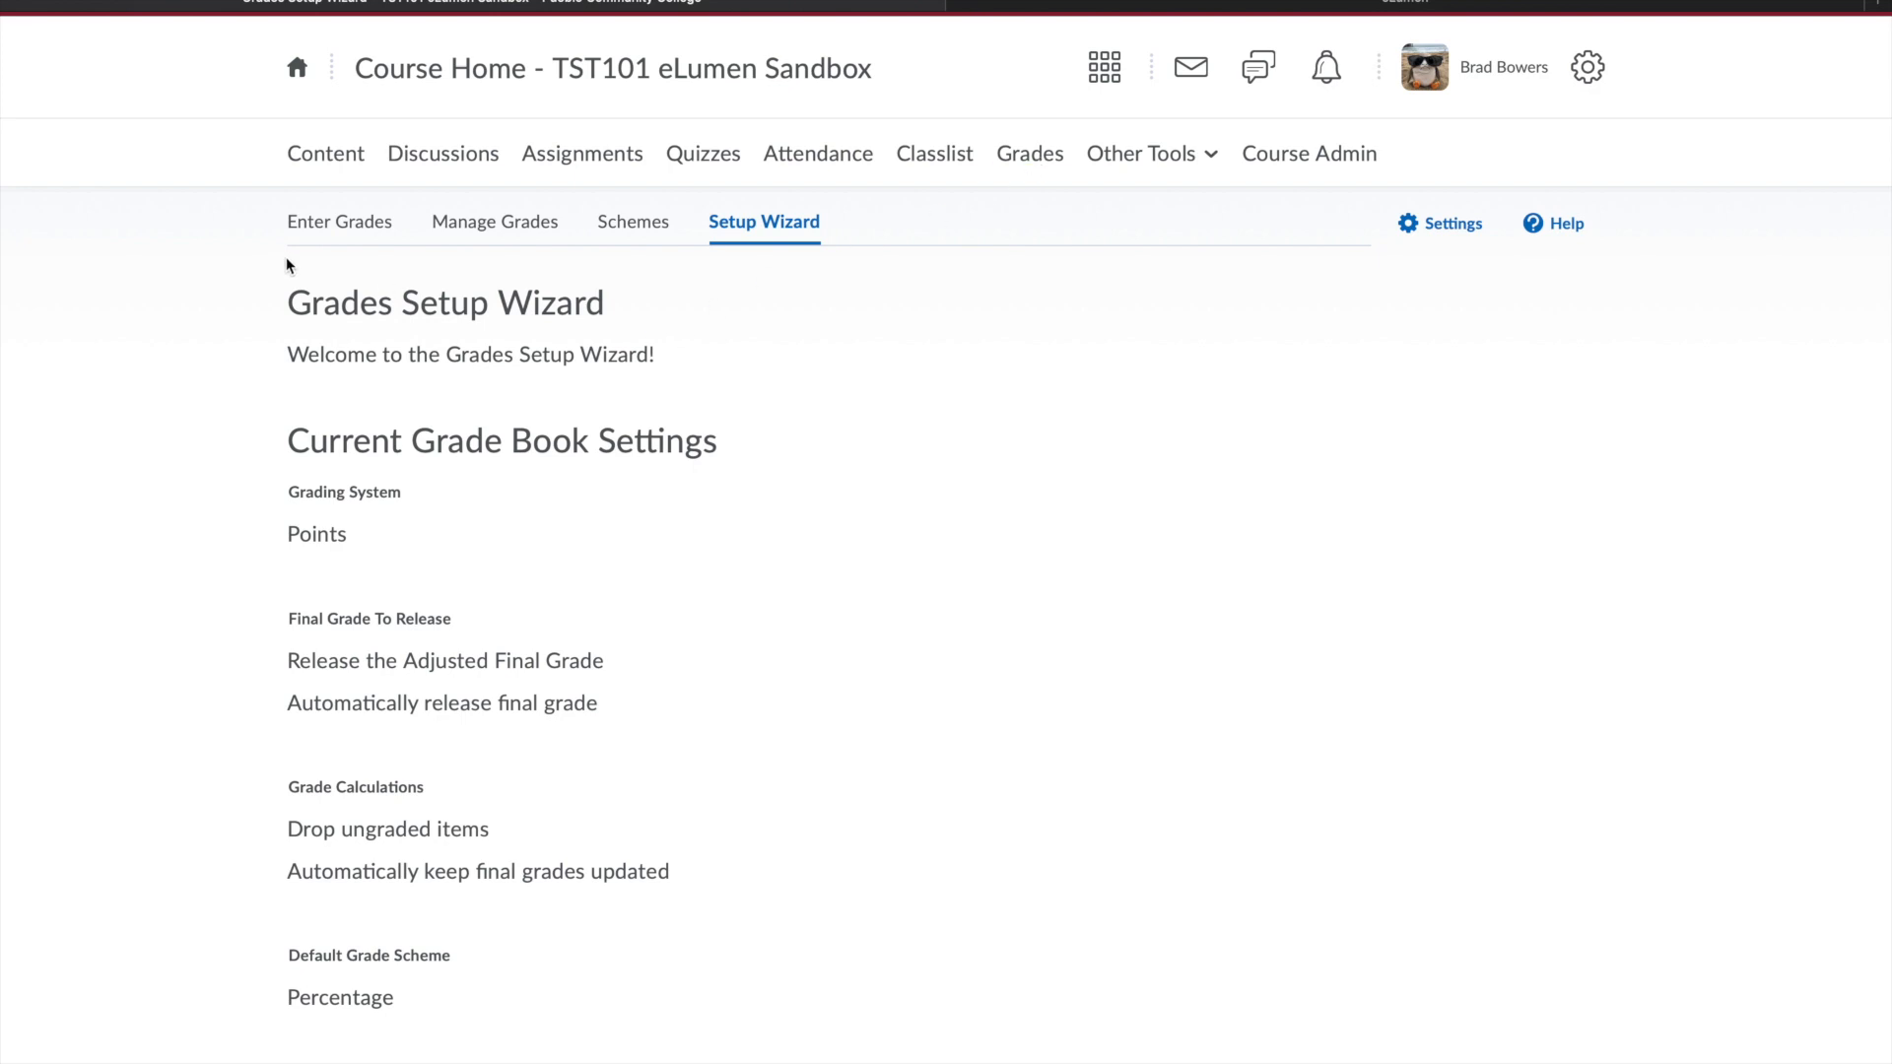
pyautogui.click(418, 219)
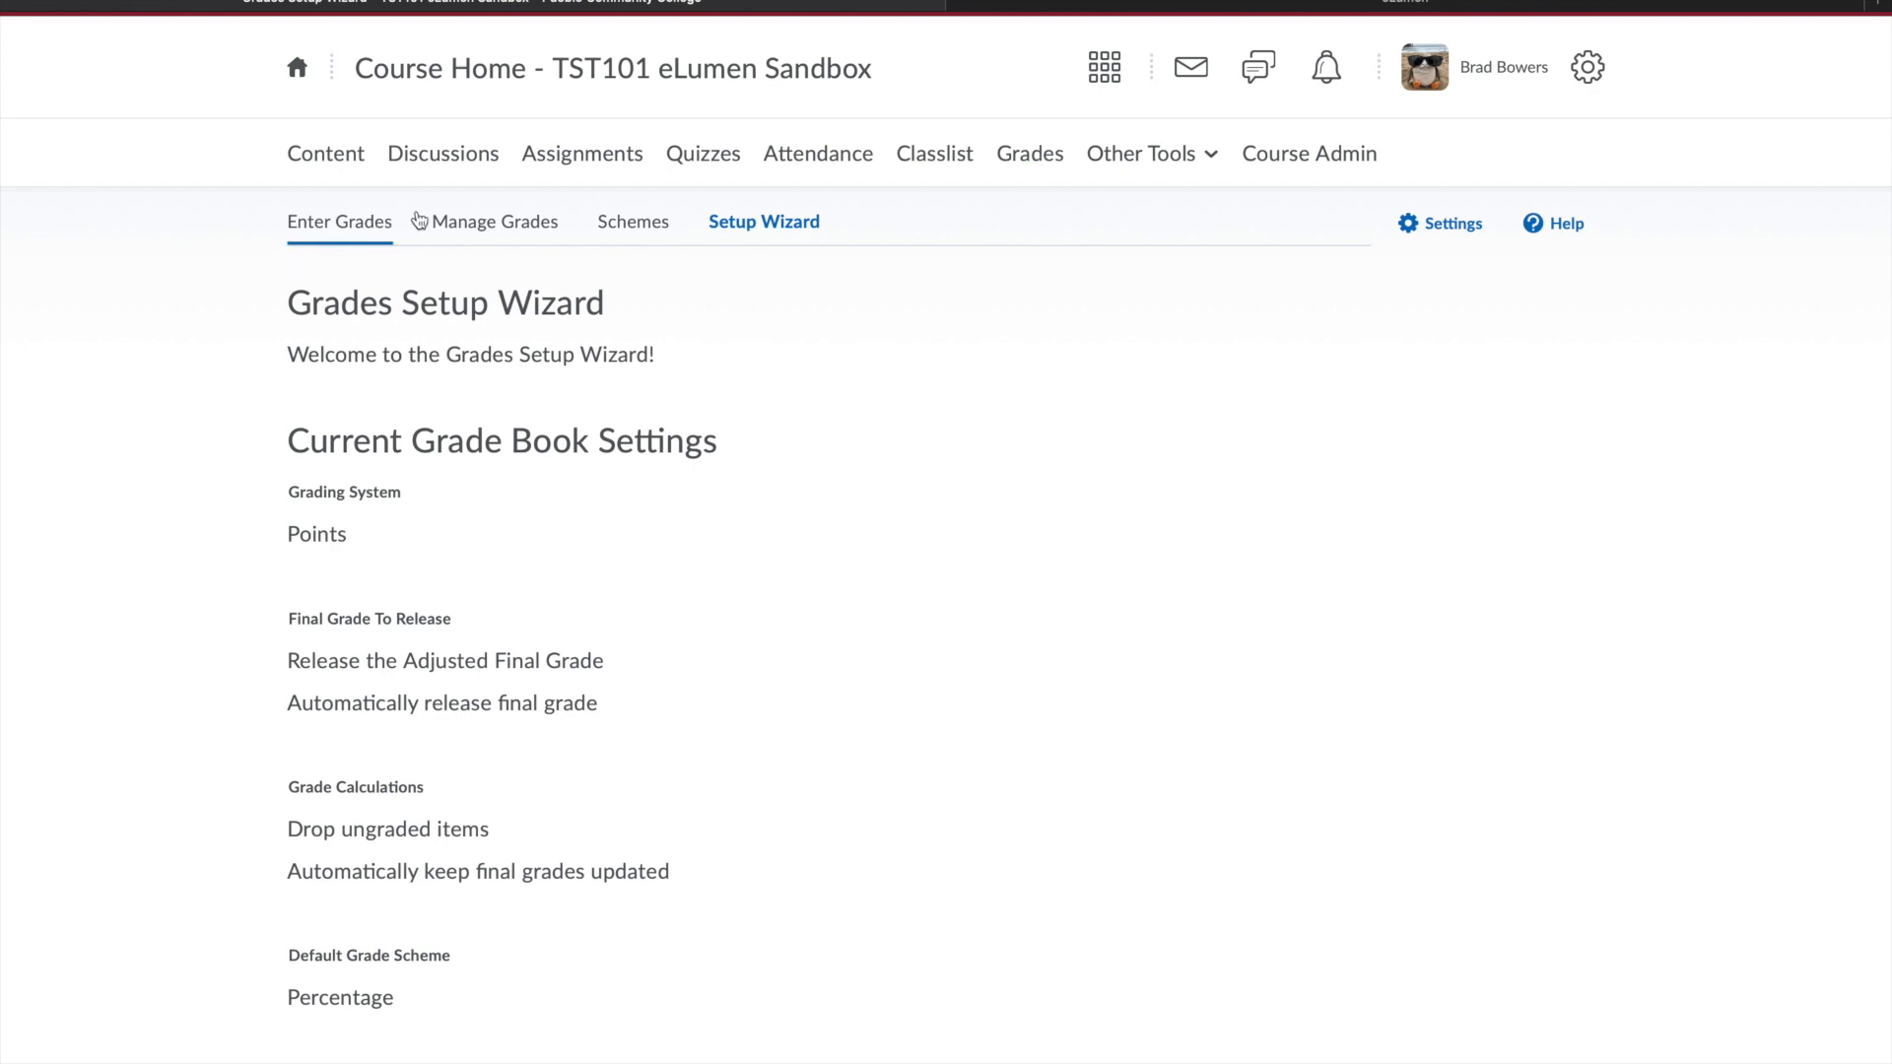
pyautogui.click(468, 222)
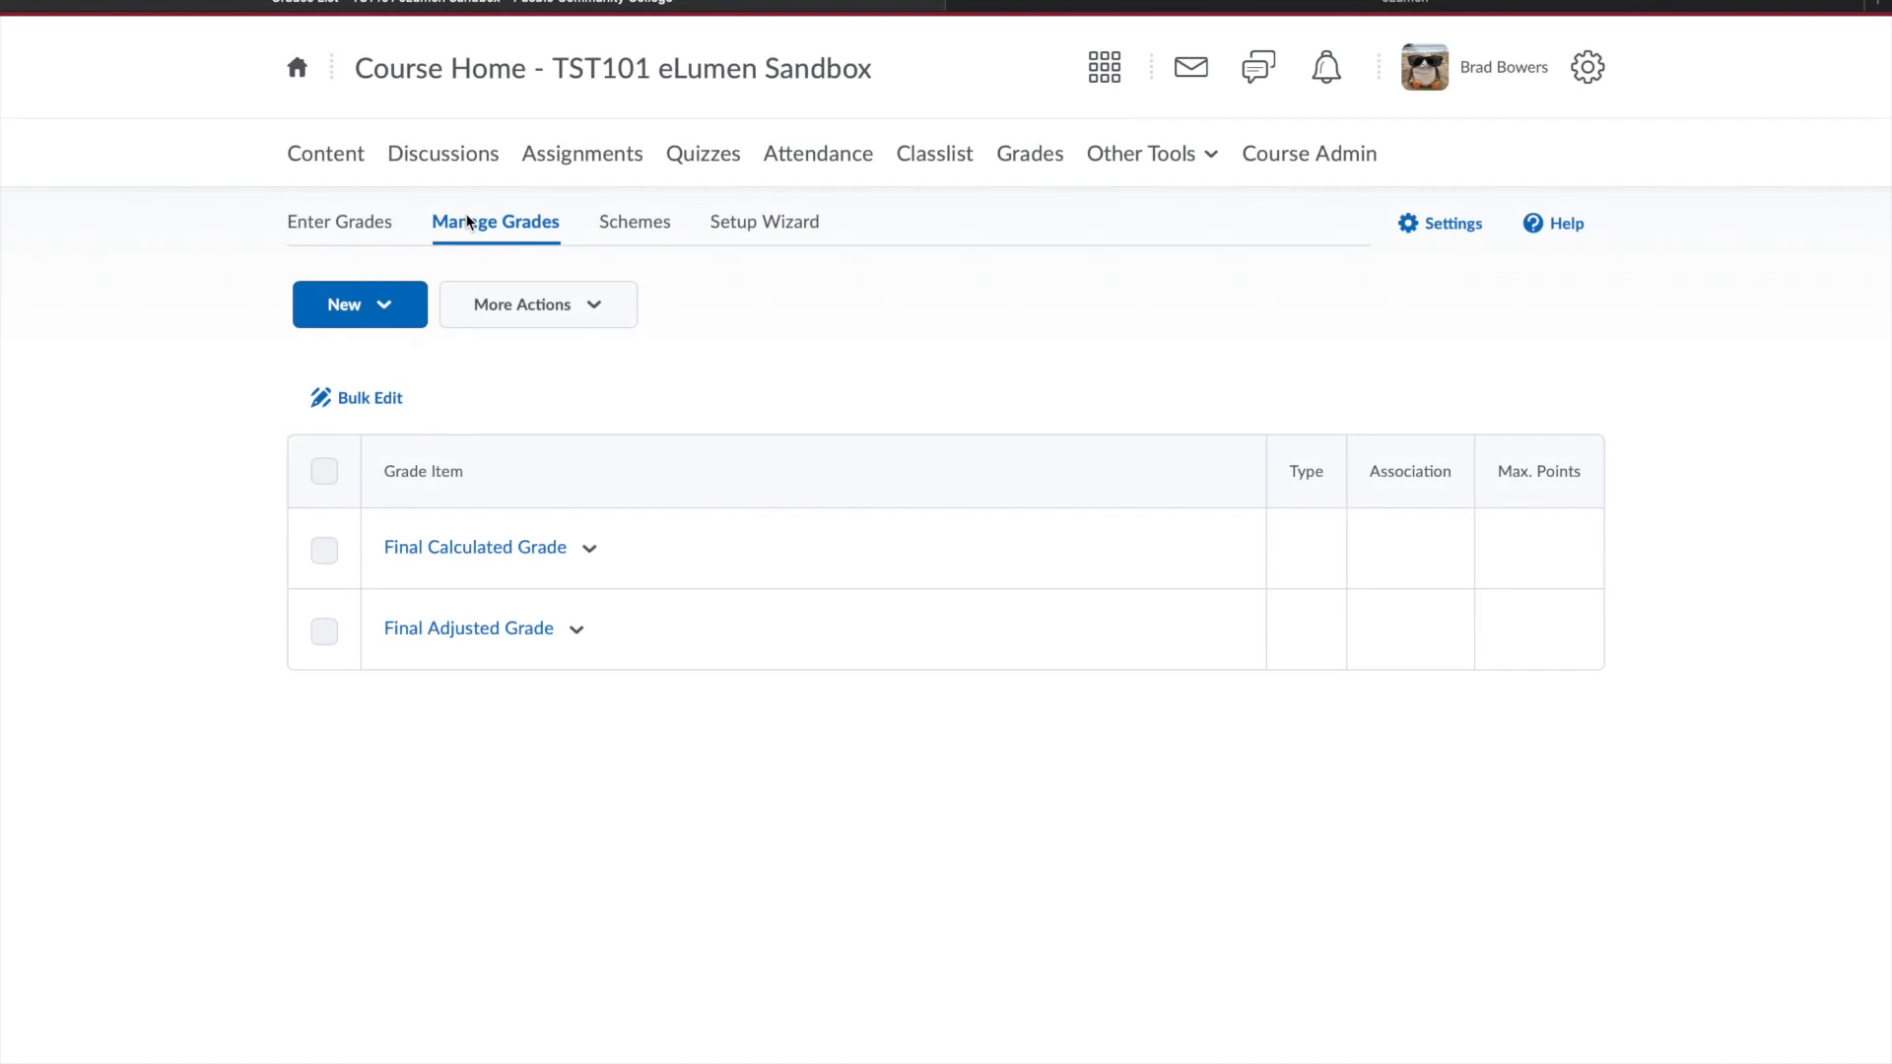
pyautogui.click(385, 305)
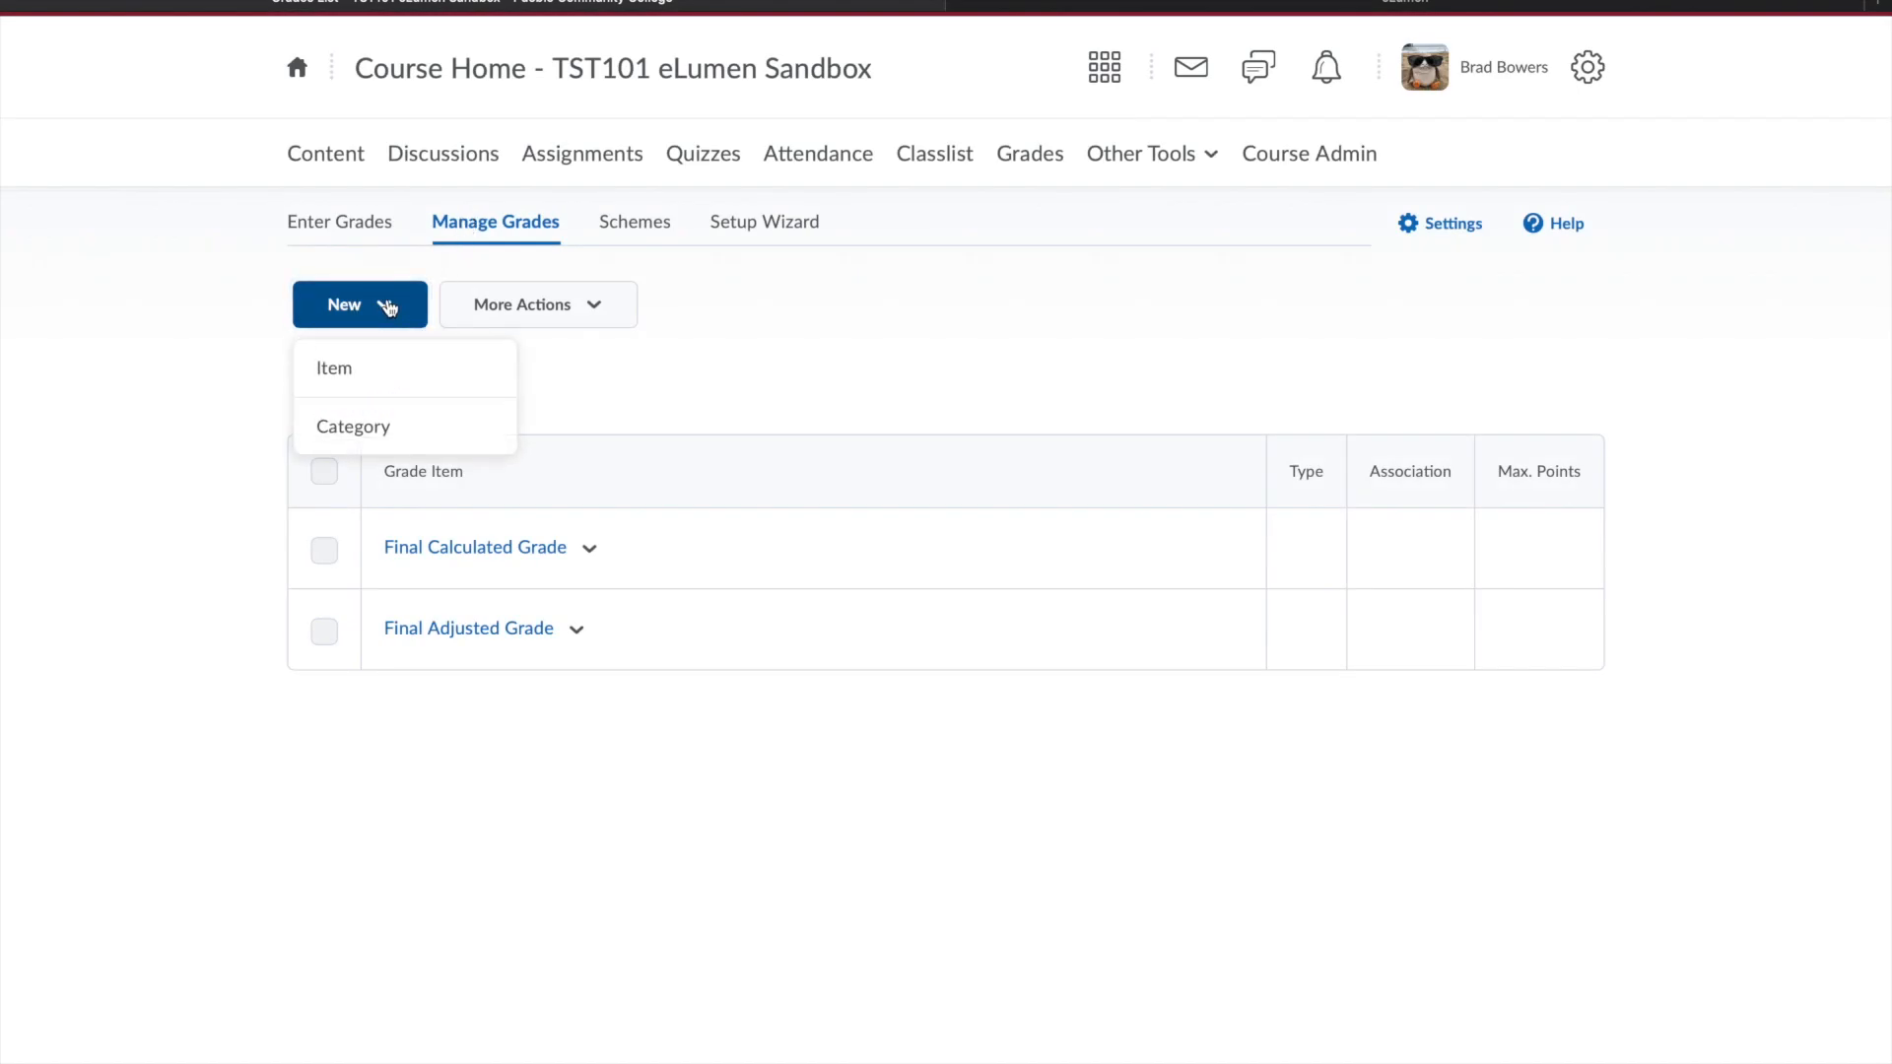
pyautogui.click(351, 363)
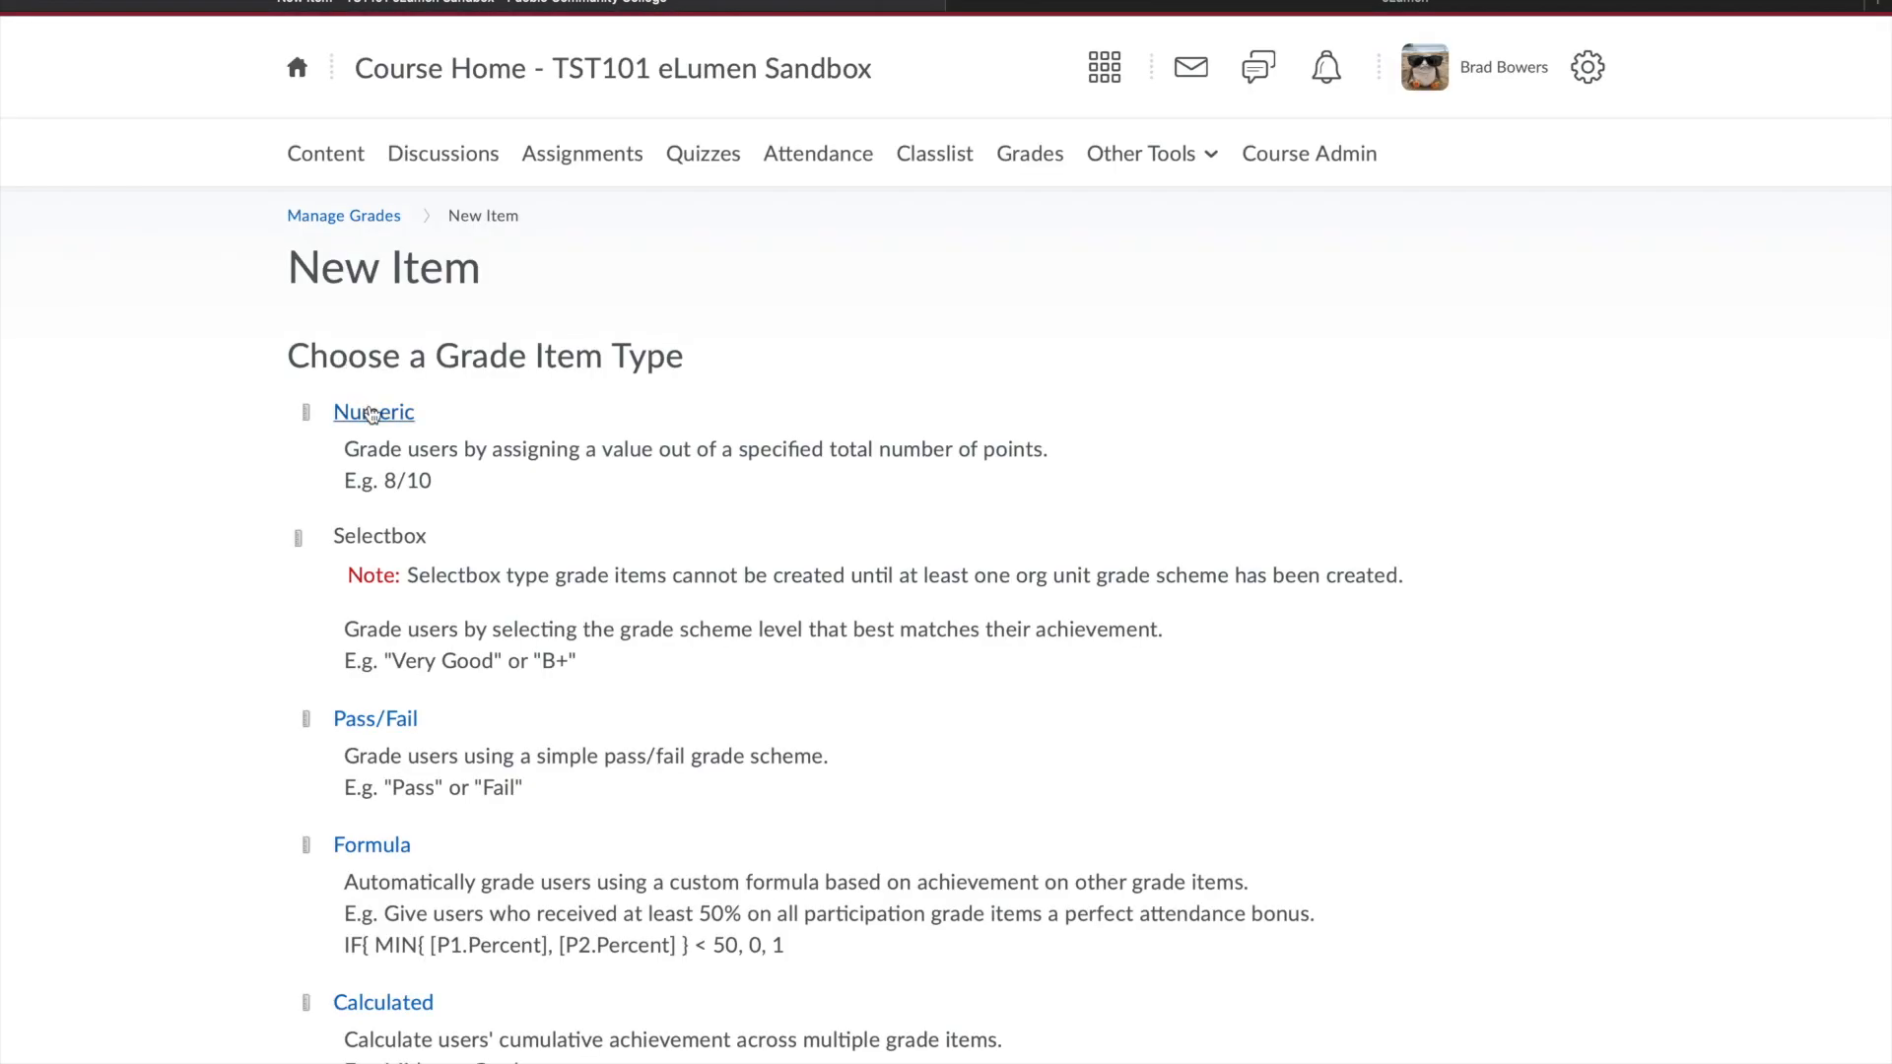
pyautogui.click(371, 413)
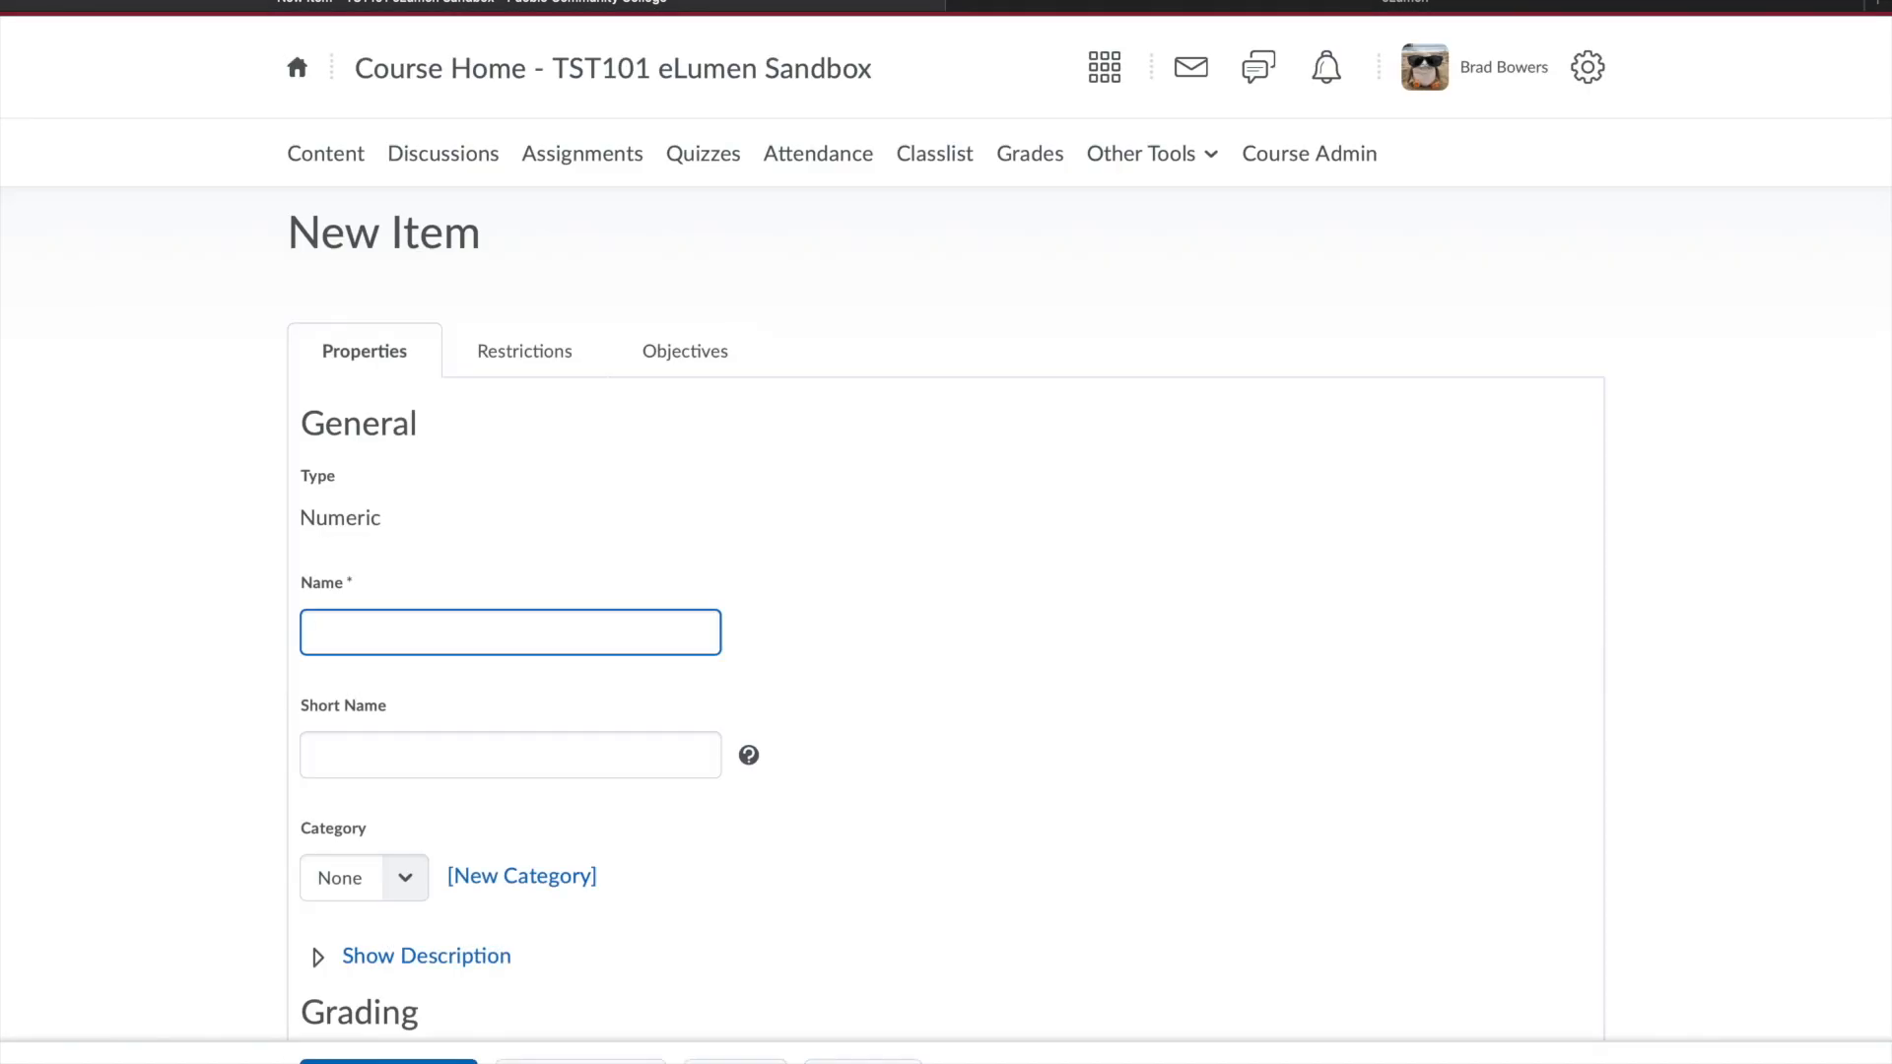
pyautogui.write('Communication Assignment')
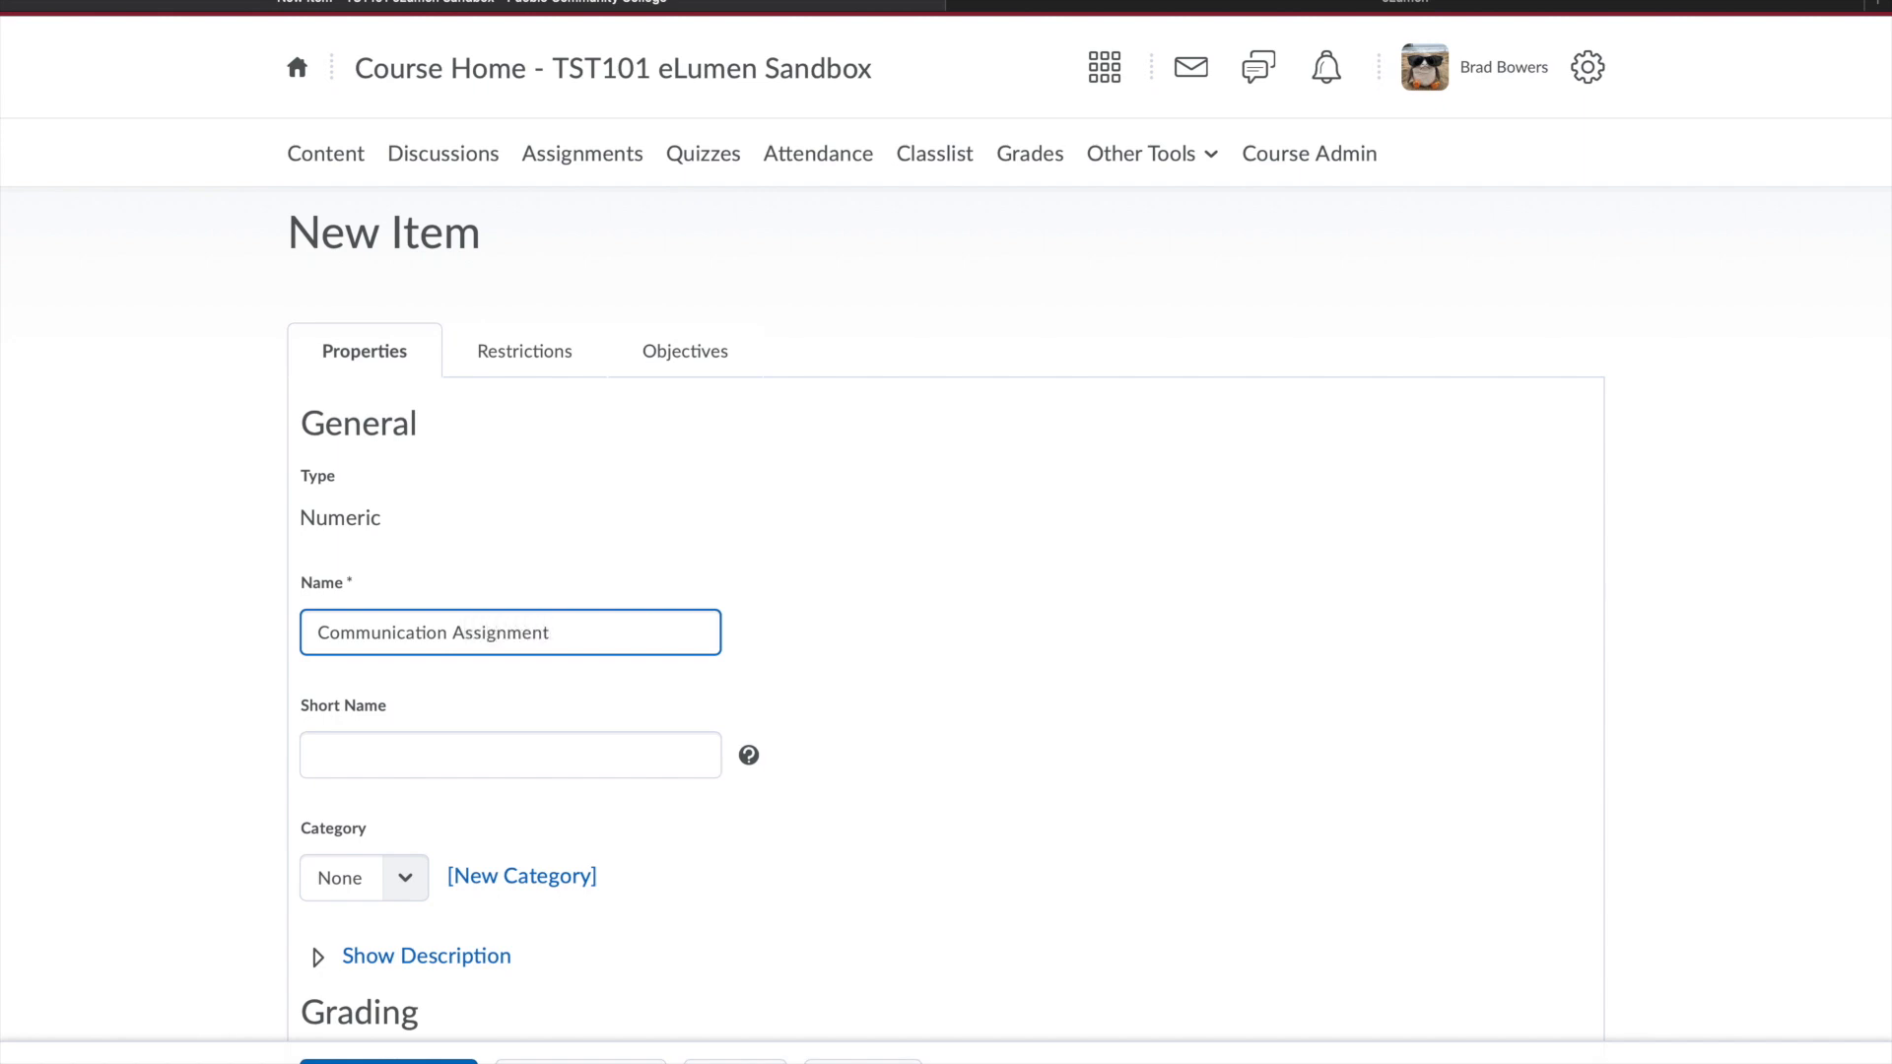
pyautogui.scroll(-5, 283, 826)
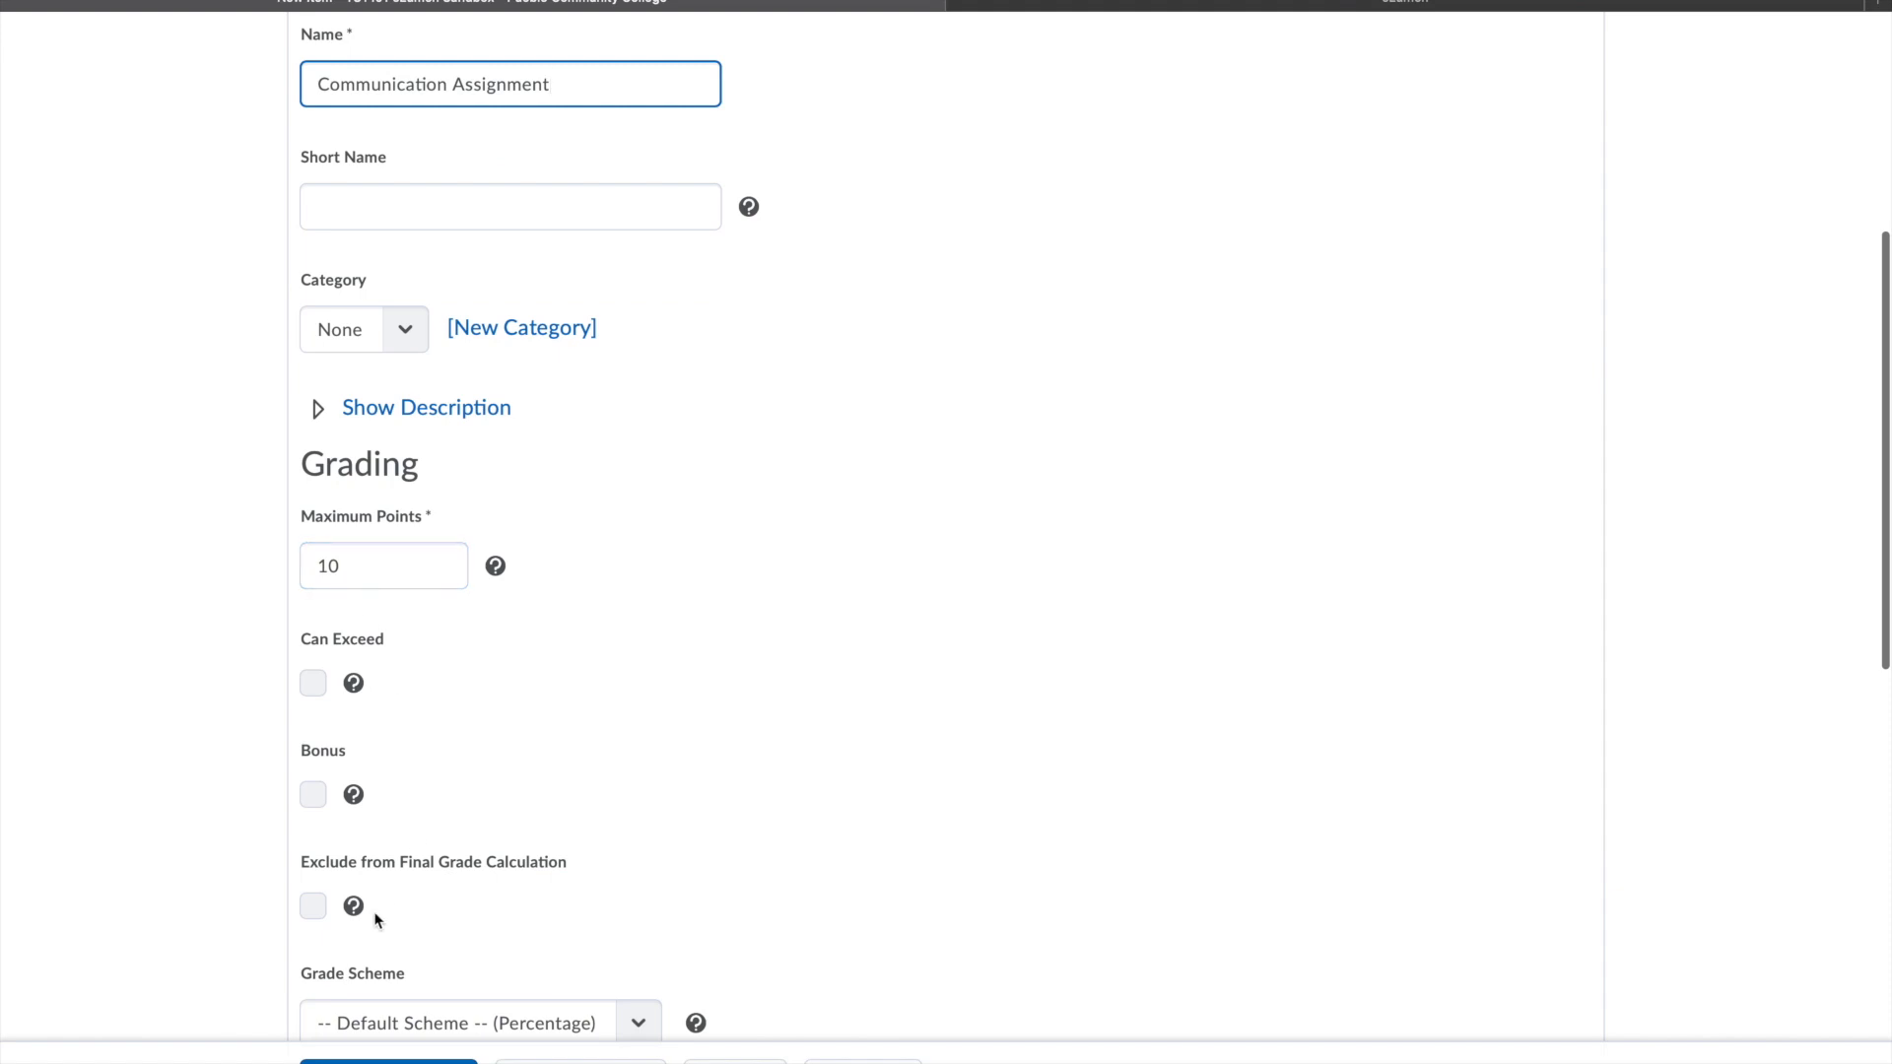
pyautogui.scroll(-1, 375, 912)
pyautogui.scroll(-5, 401, 788)
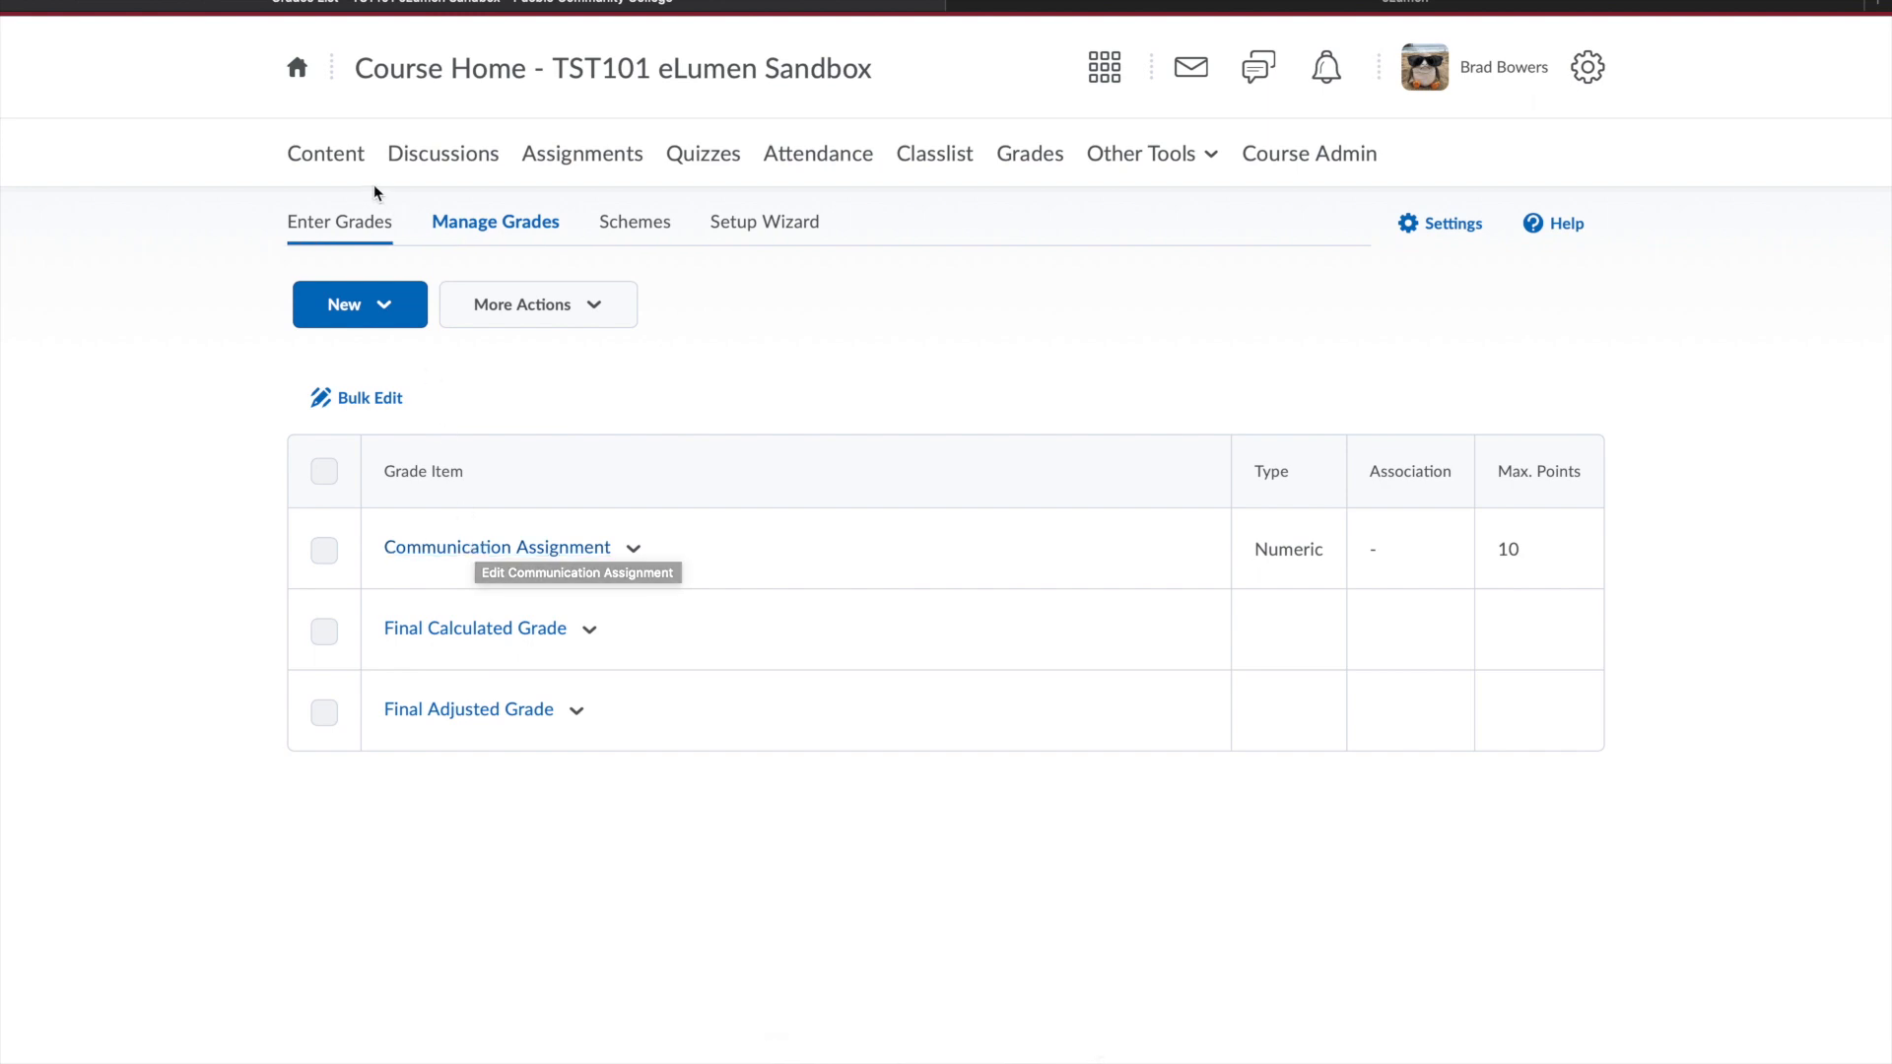
# - In the course's eLumen content topic, link the TST102 assessment "Title" to the Communication Assignment grade item
pyautogui.click(340, 157)
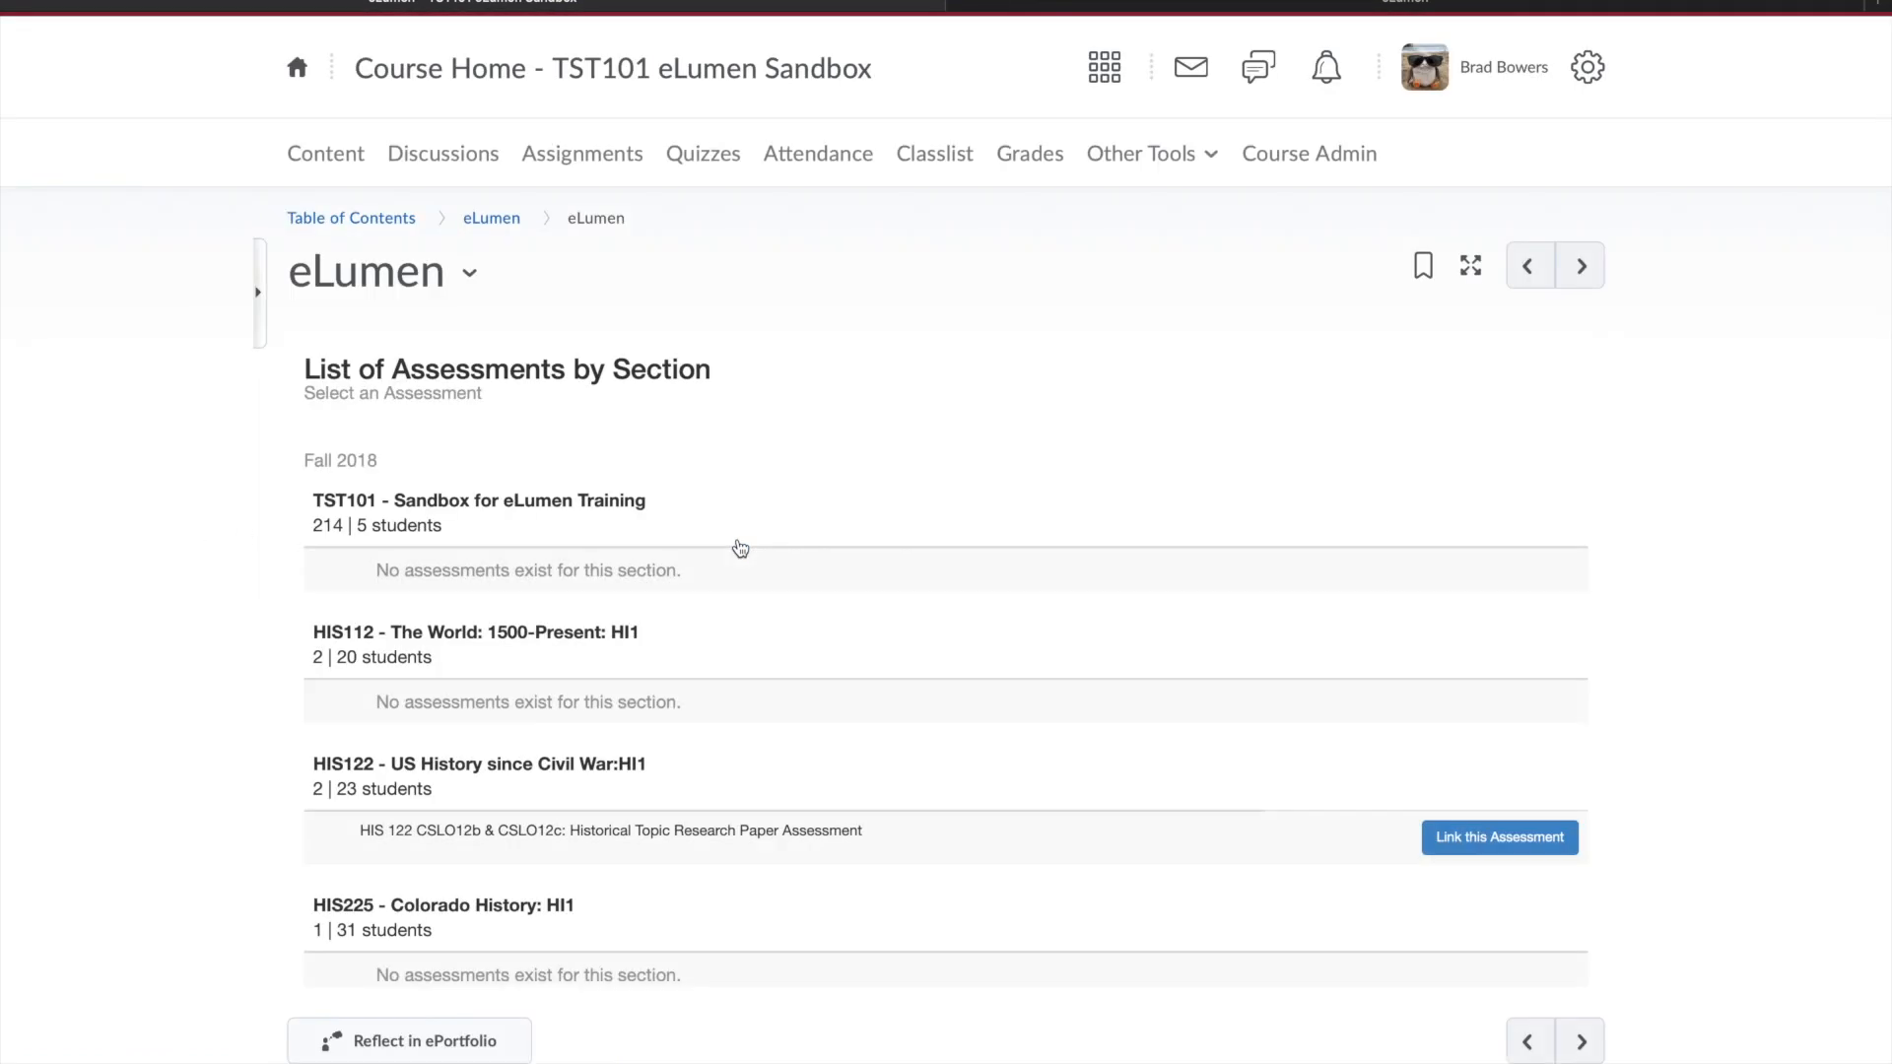
pyautogui.scroll(-5, 205, 358)
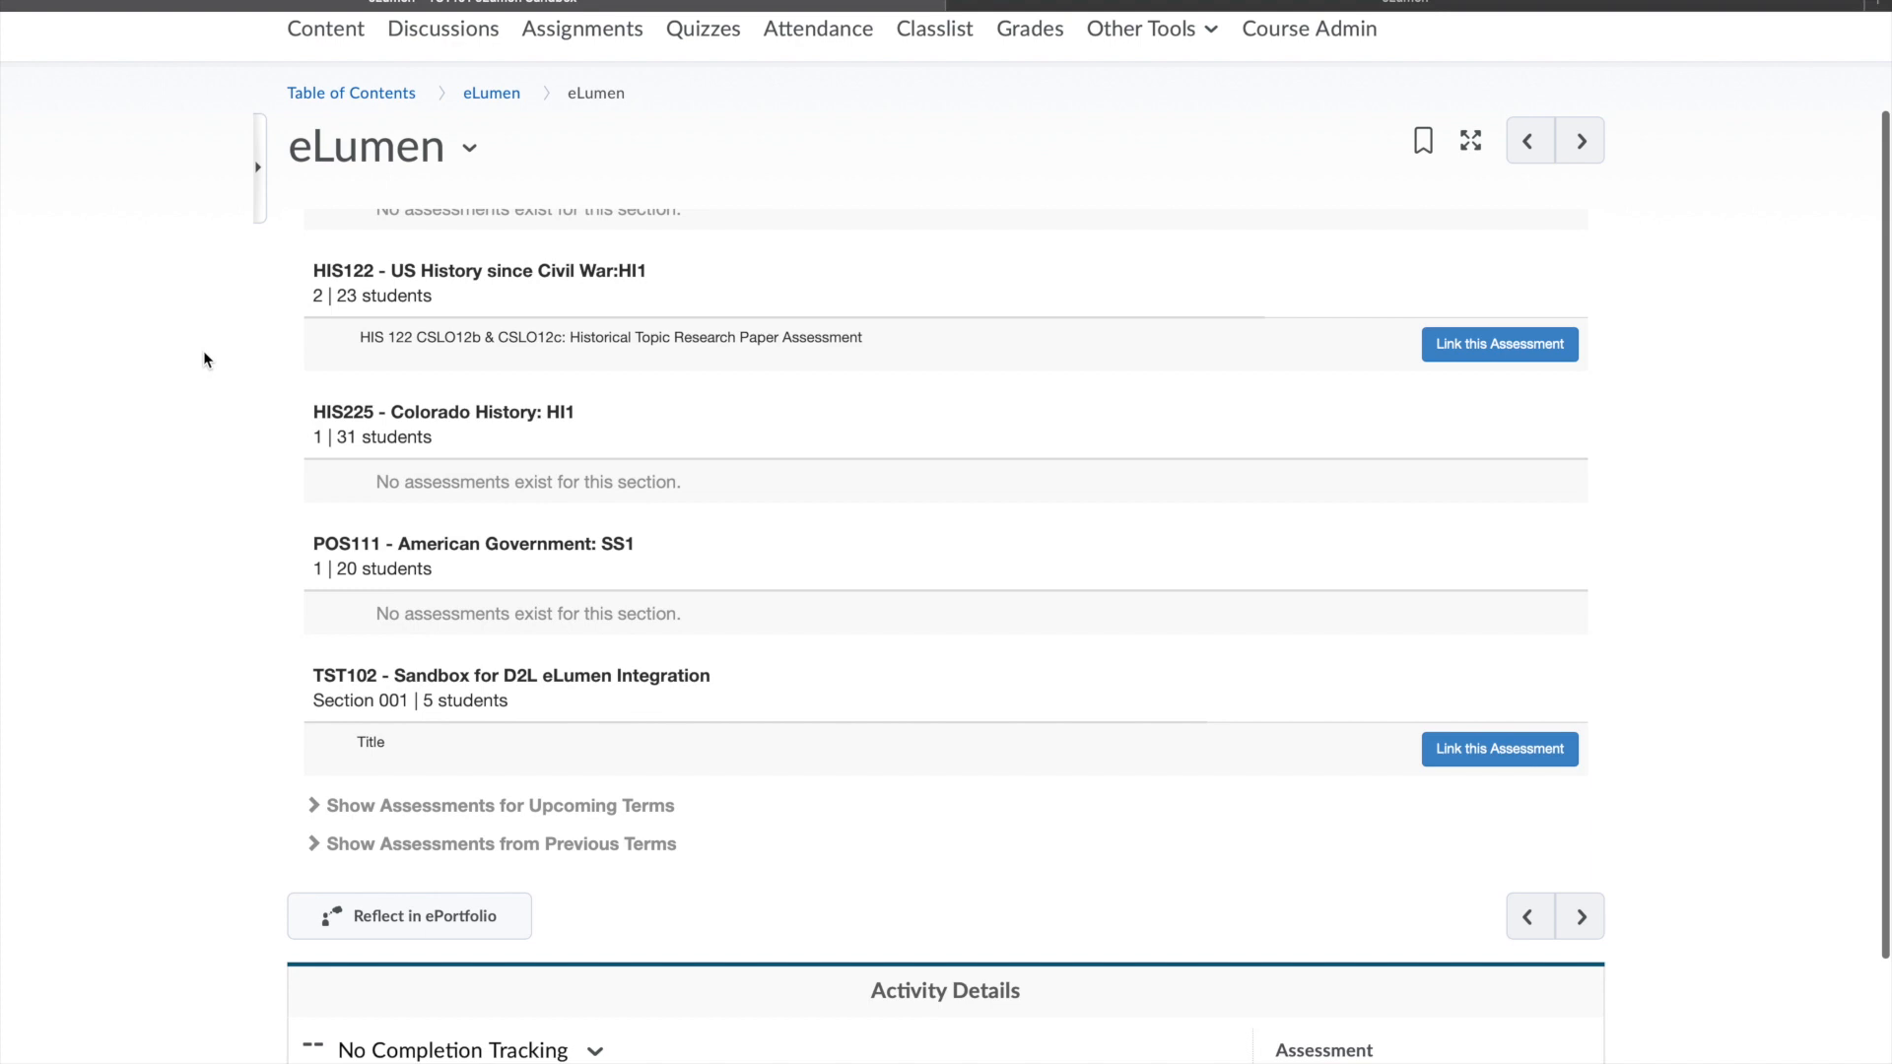
pyautogui.scroll(-3, 205, 359)
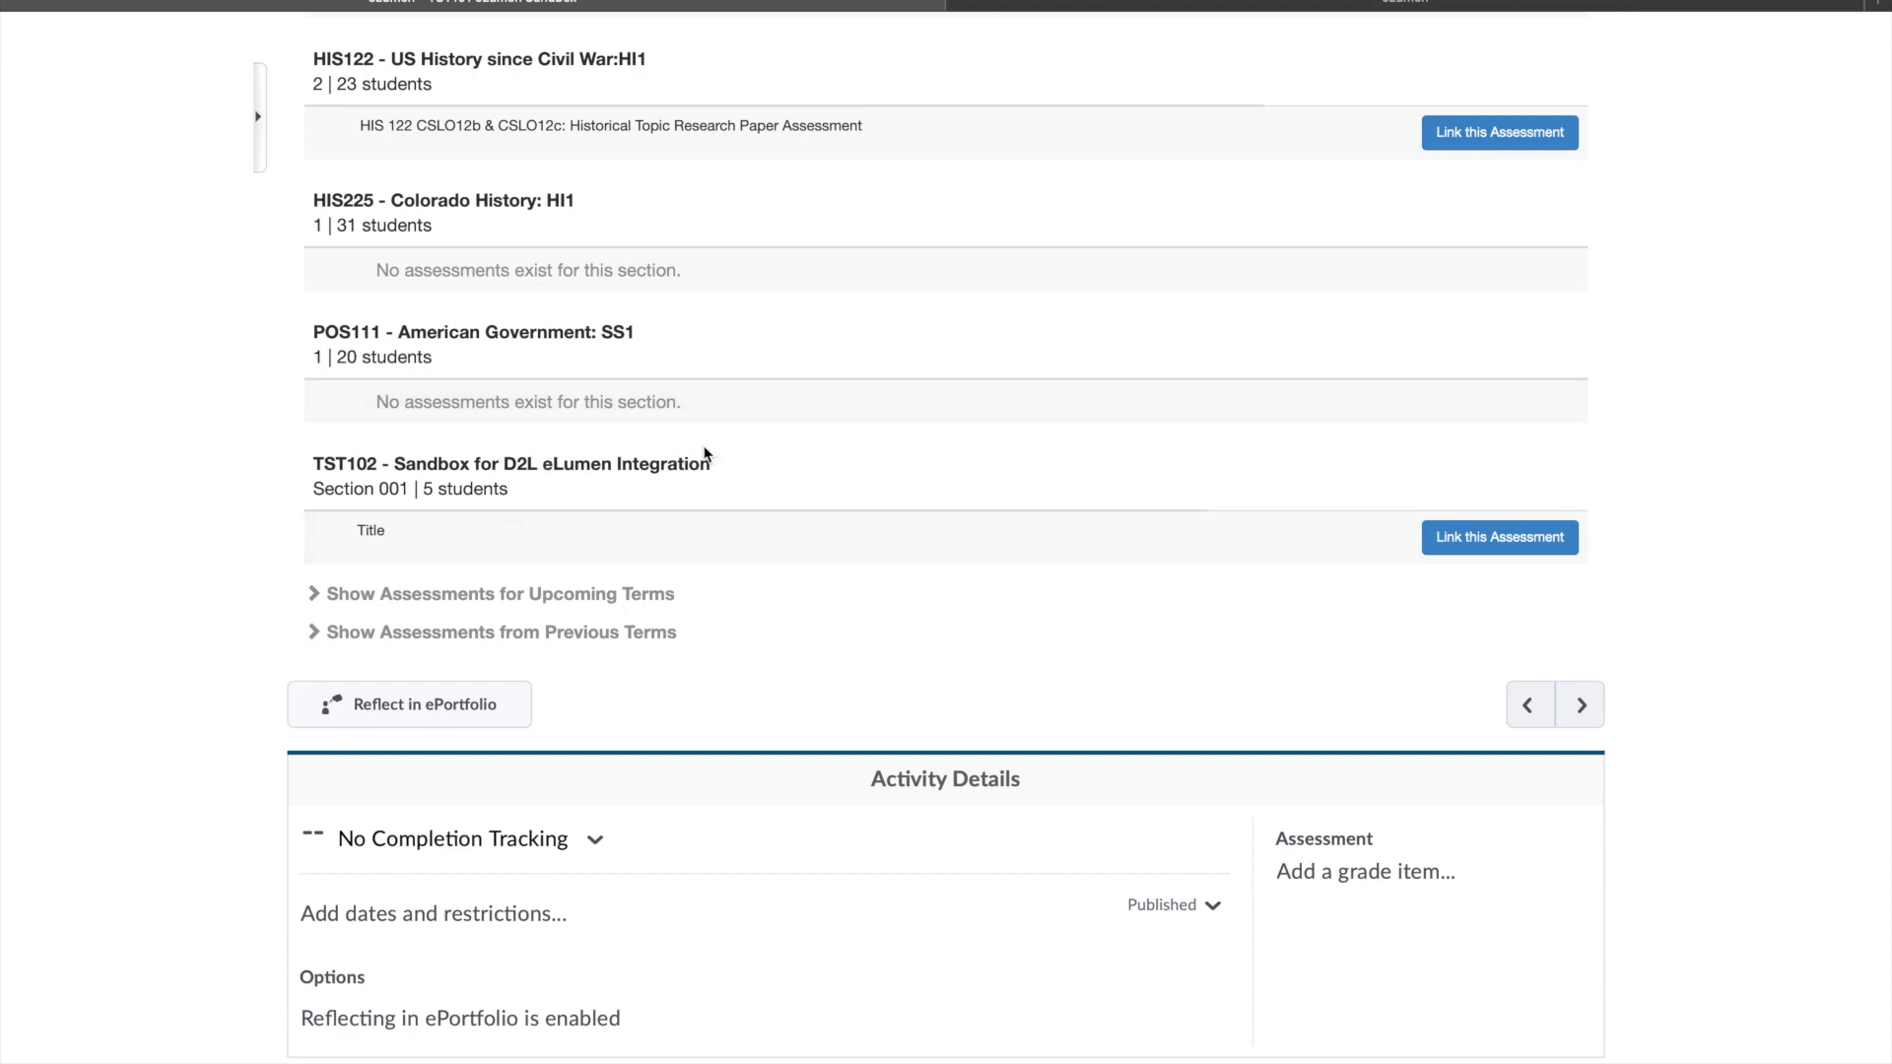
pyautogui.click(1513, 541)
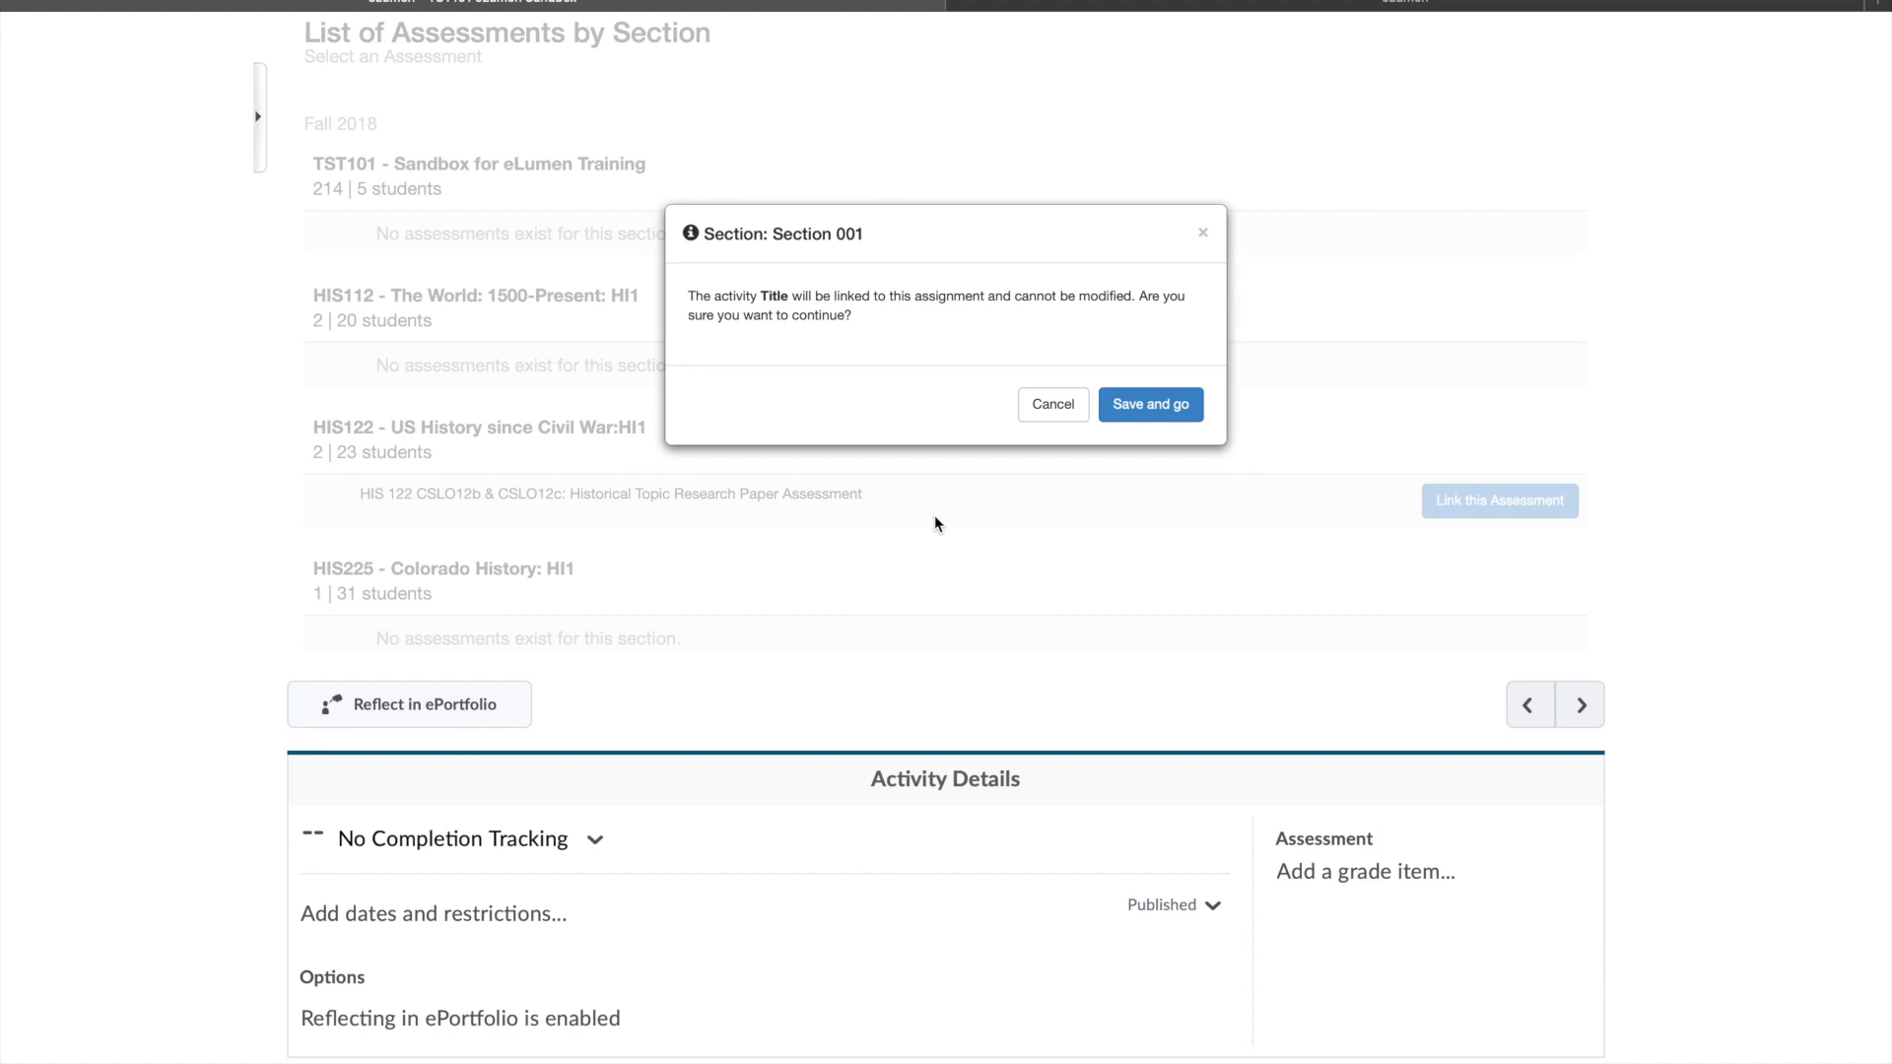
pyautogui.click(1152, 404)
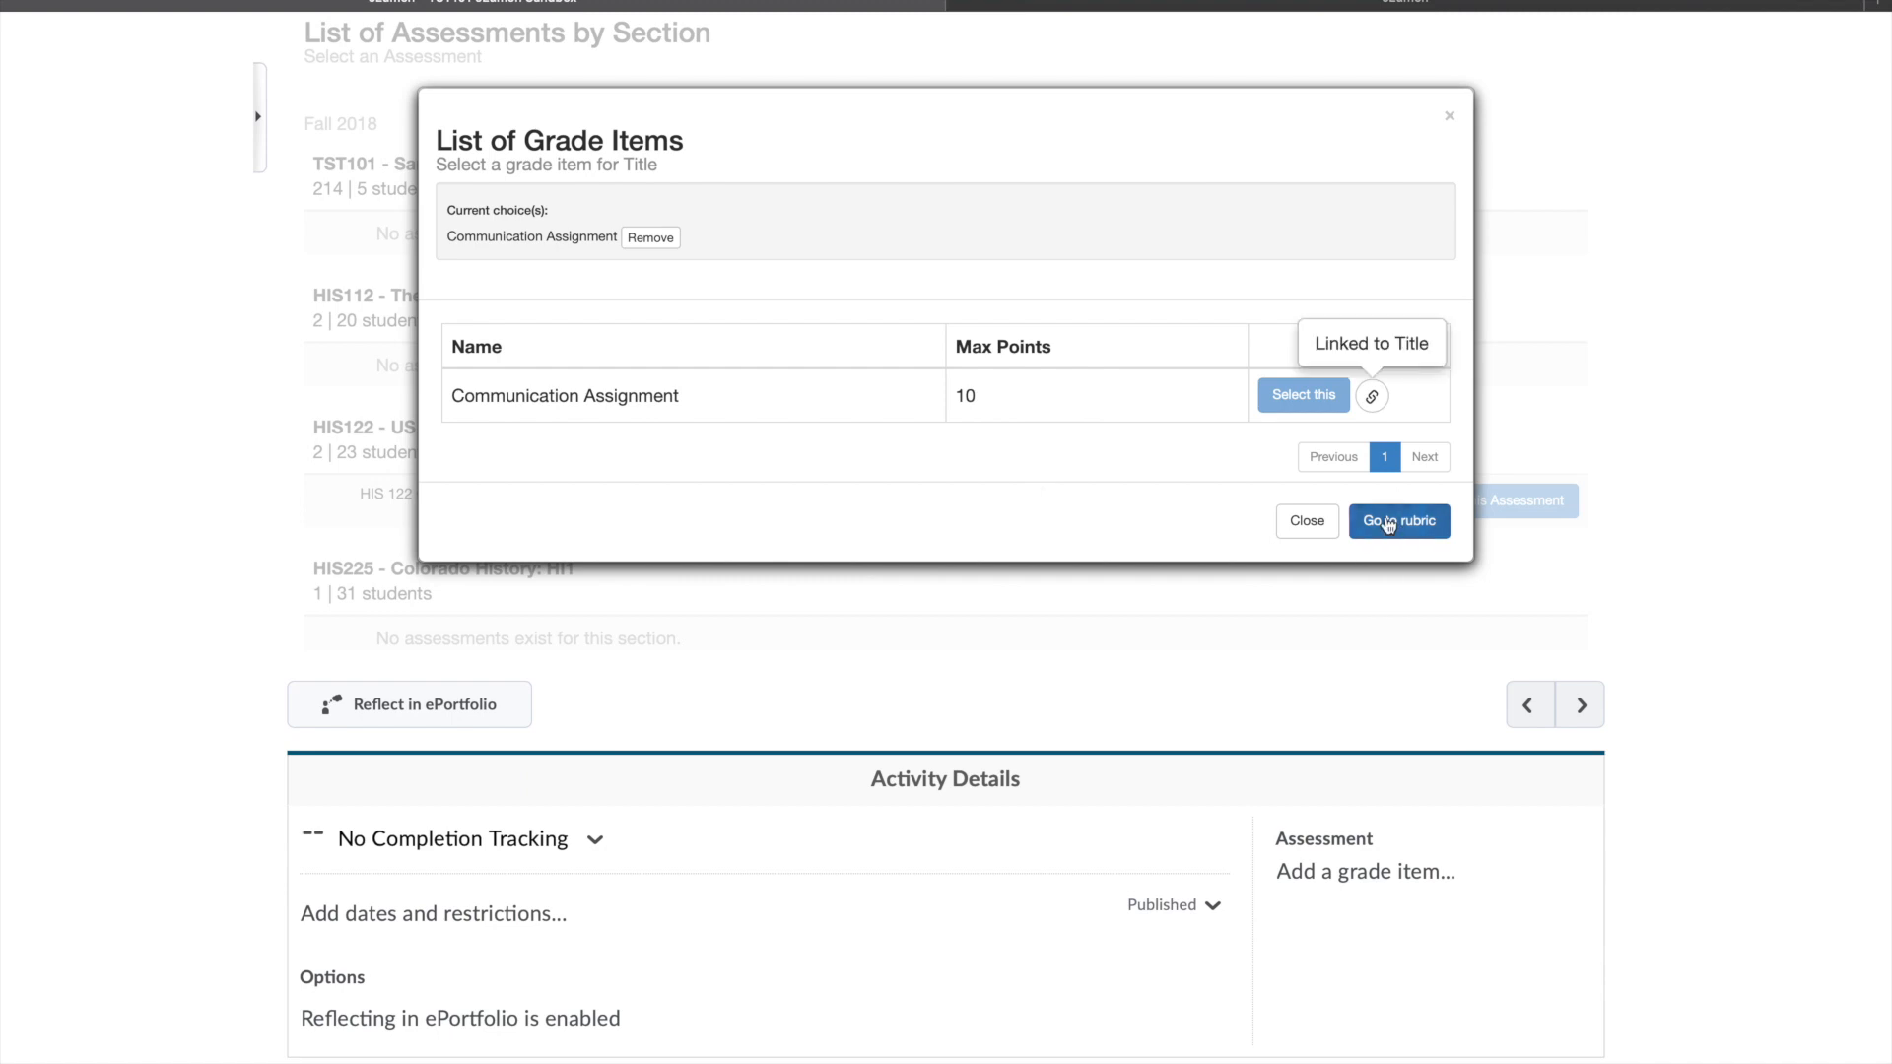
# - Open the assessment's rubric and score the displayed student Exemplary on 2a, Accomplished on 2b and 2c, and Beginning on 2d
pyautogui.click(1388, 525)
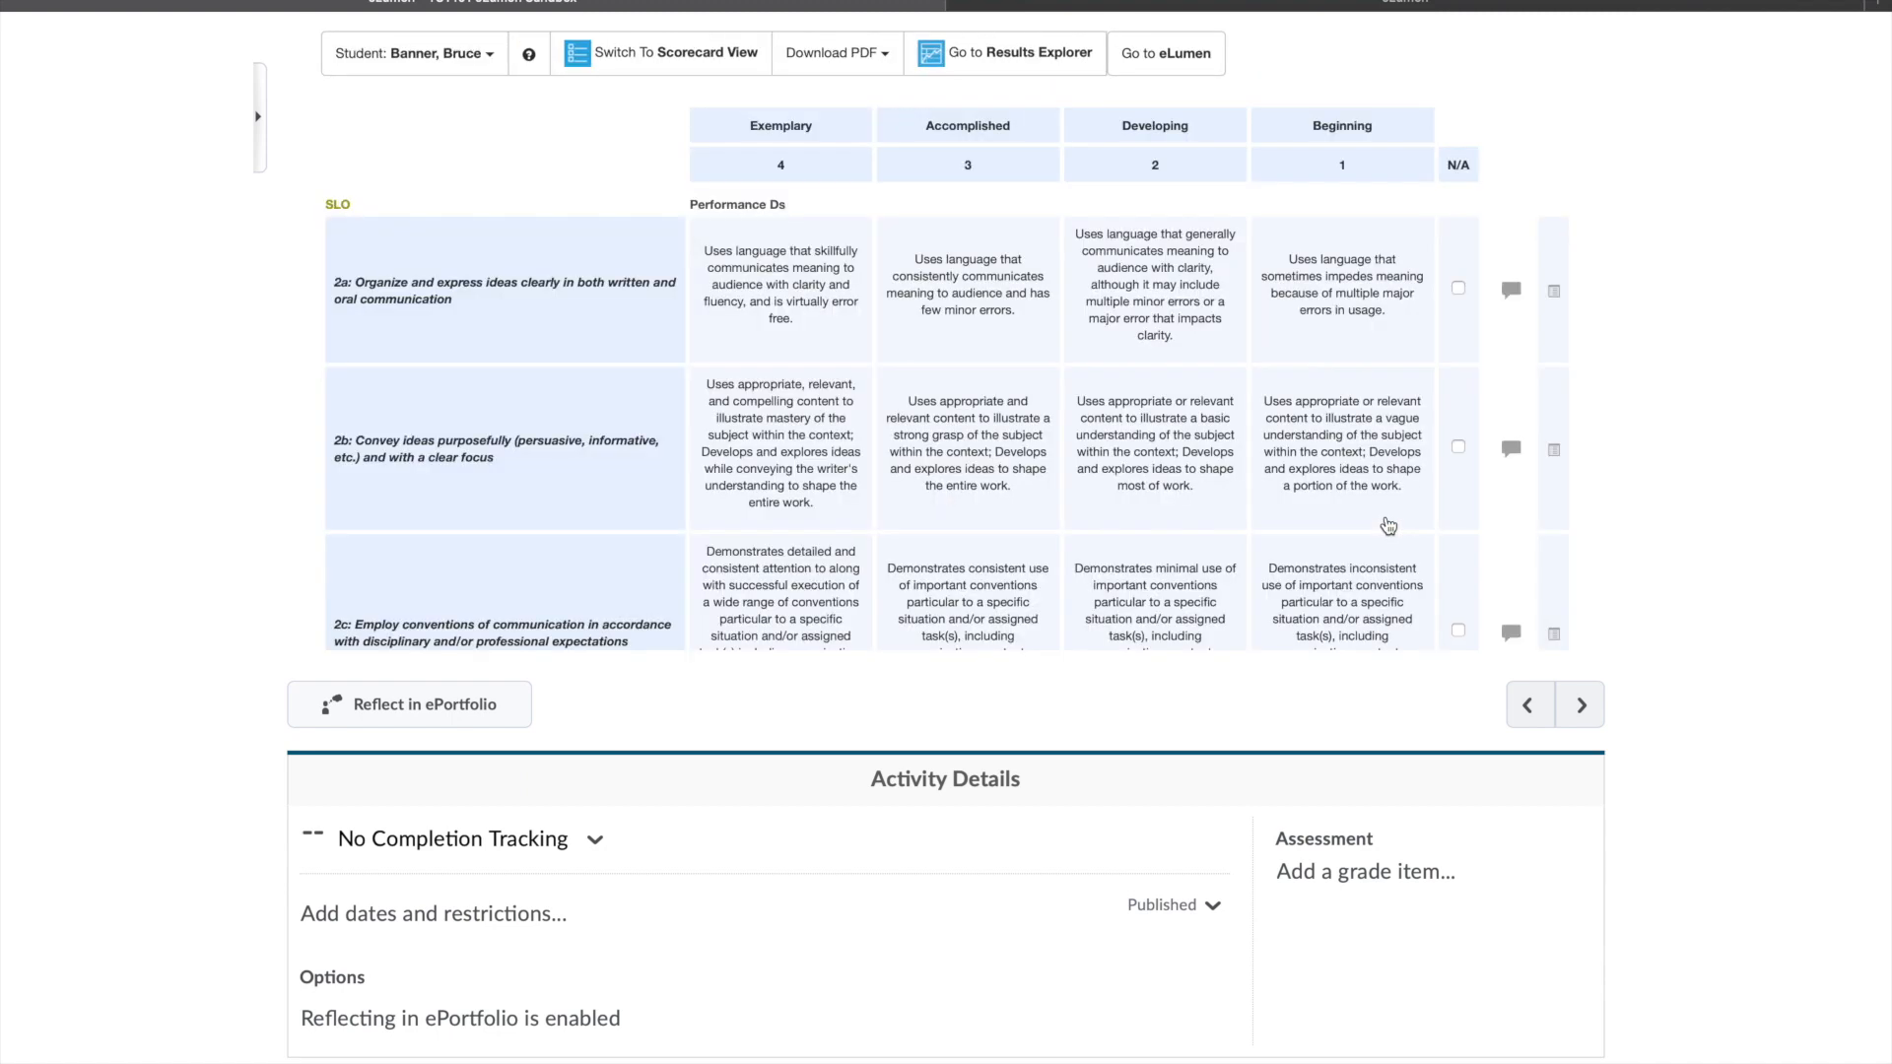
pyautogui.scroll(3, 611, 373)
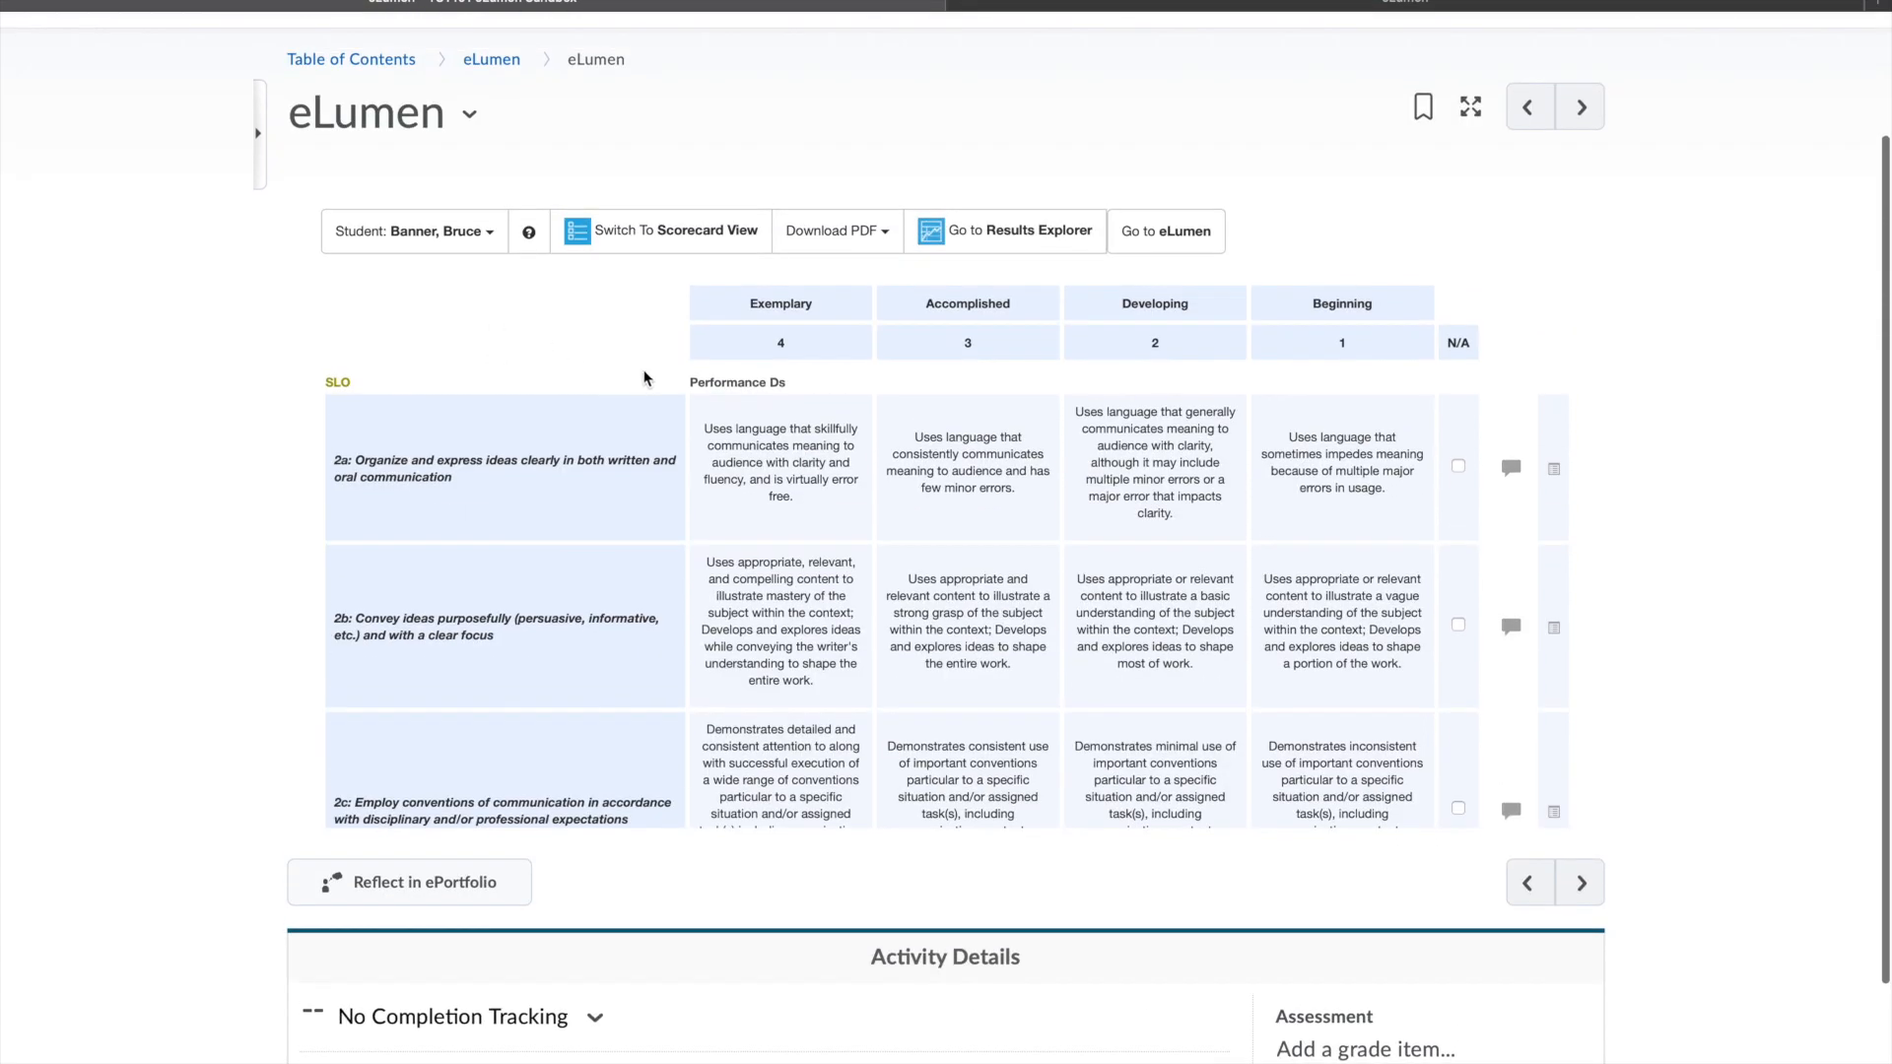
pyautogui.click(753, 432)
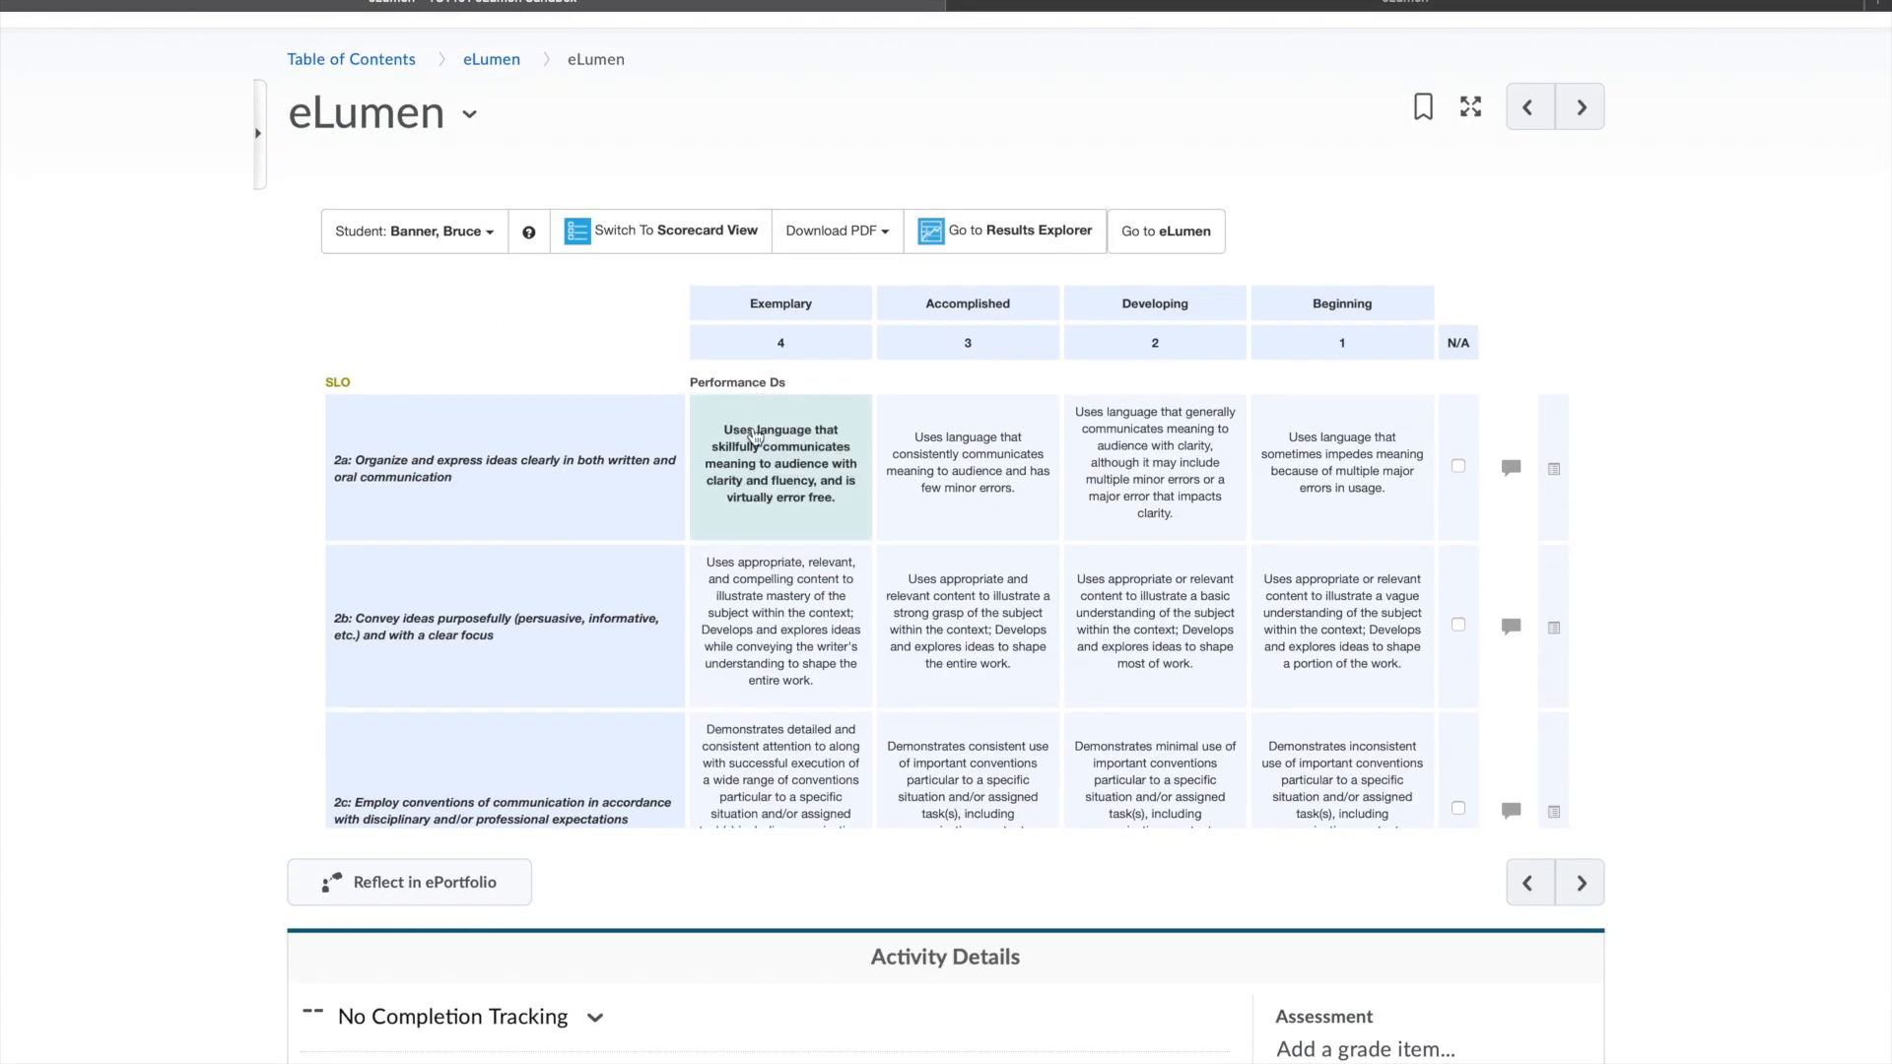
pyautogui.click(939, 582)
pyautogui.scroll(-3, 941, 589)
pyautogui.click(939, 590)
pyautogui.click(1202, 797)
pyautogui.scroll(-9, 1202, 797)
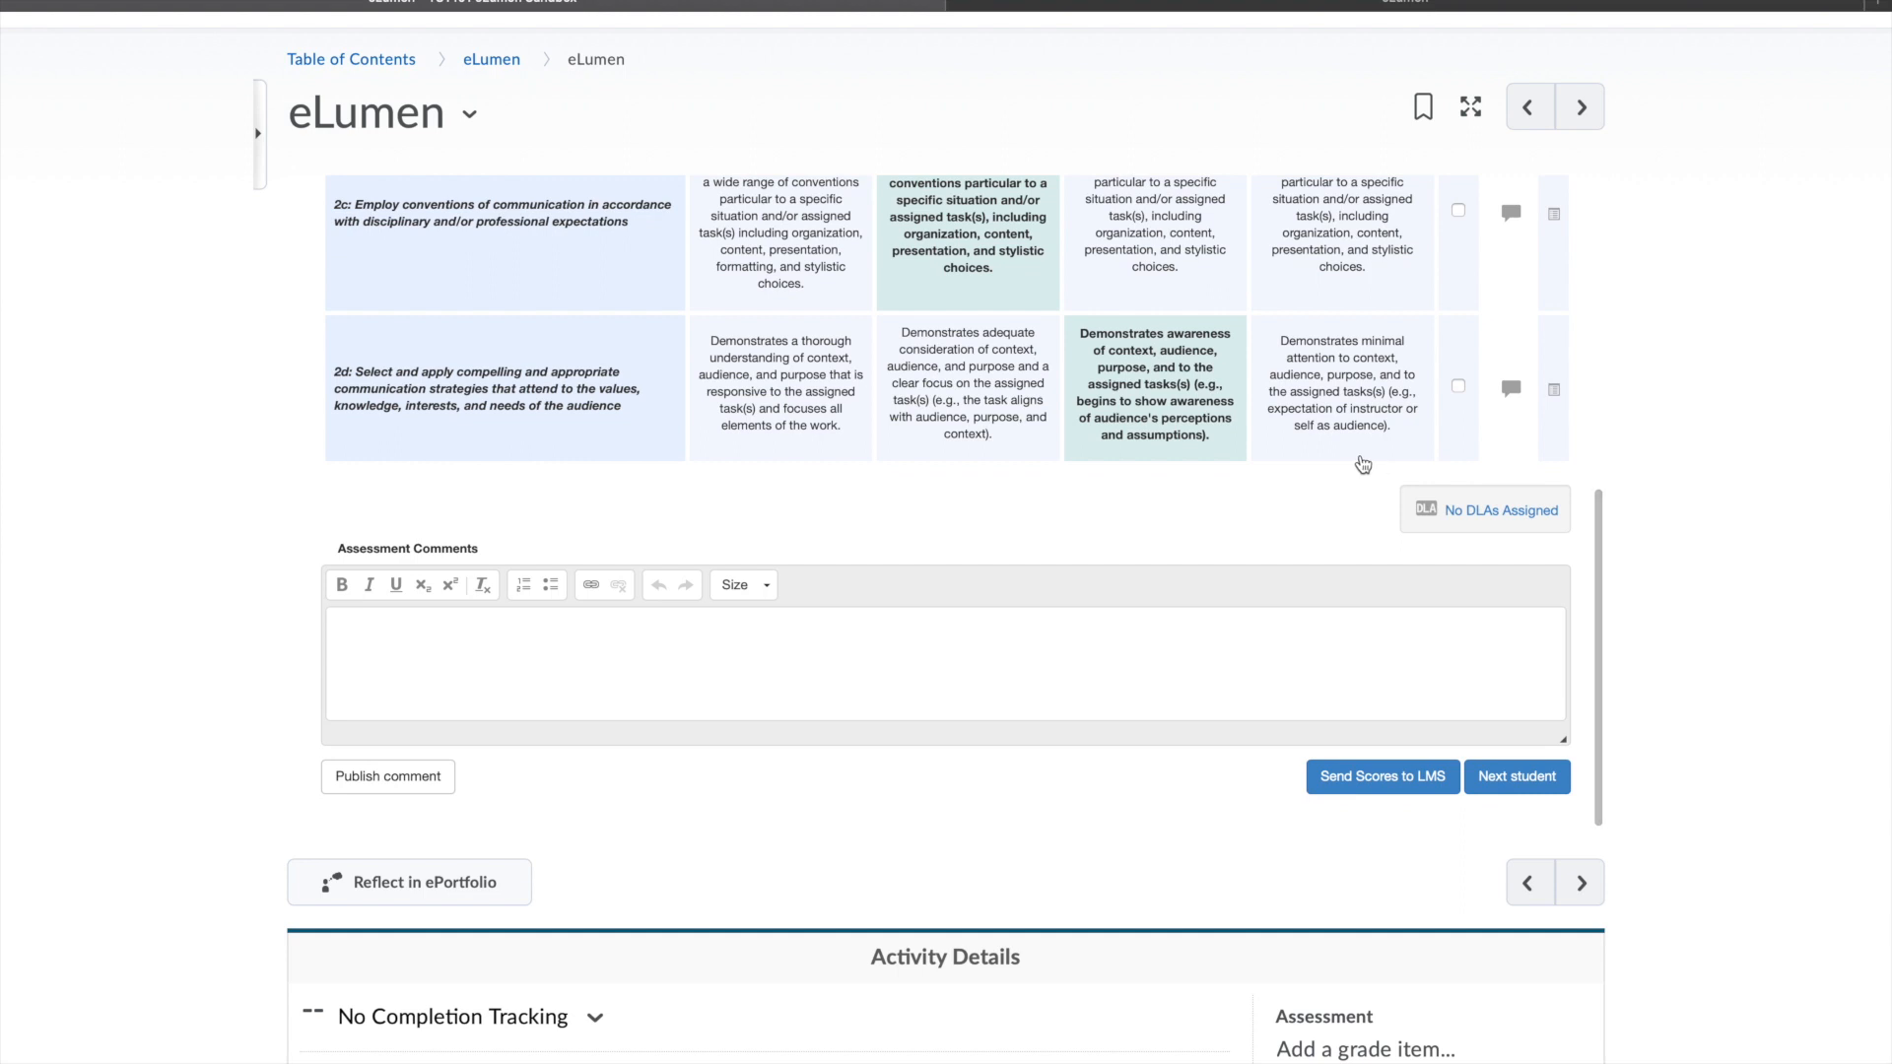
pyautogui.click(1342, 366)
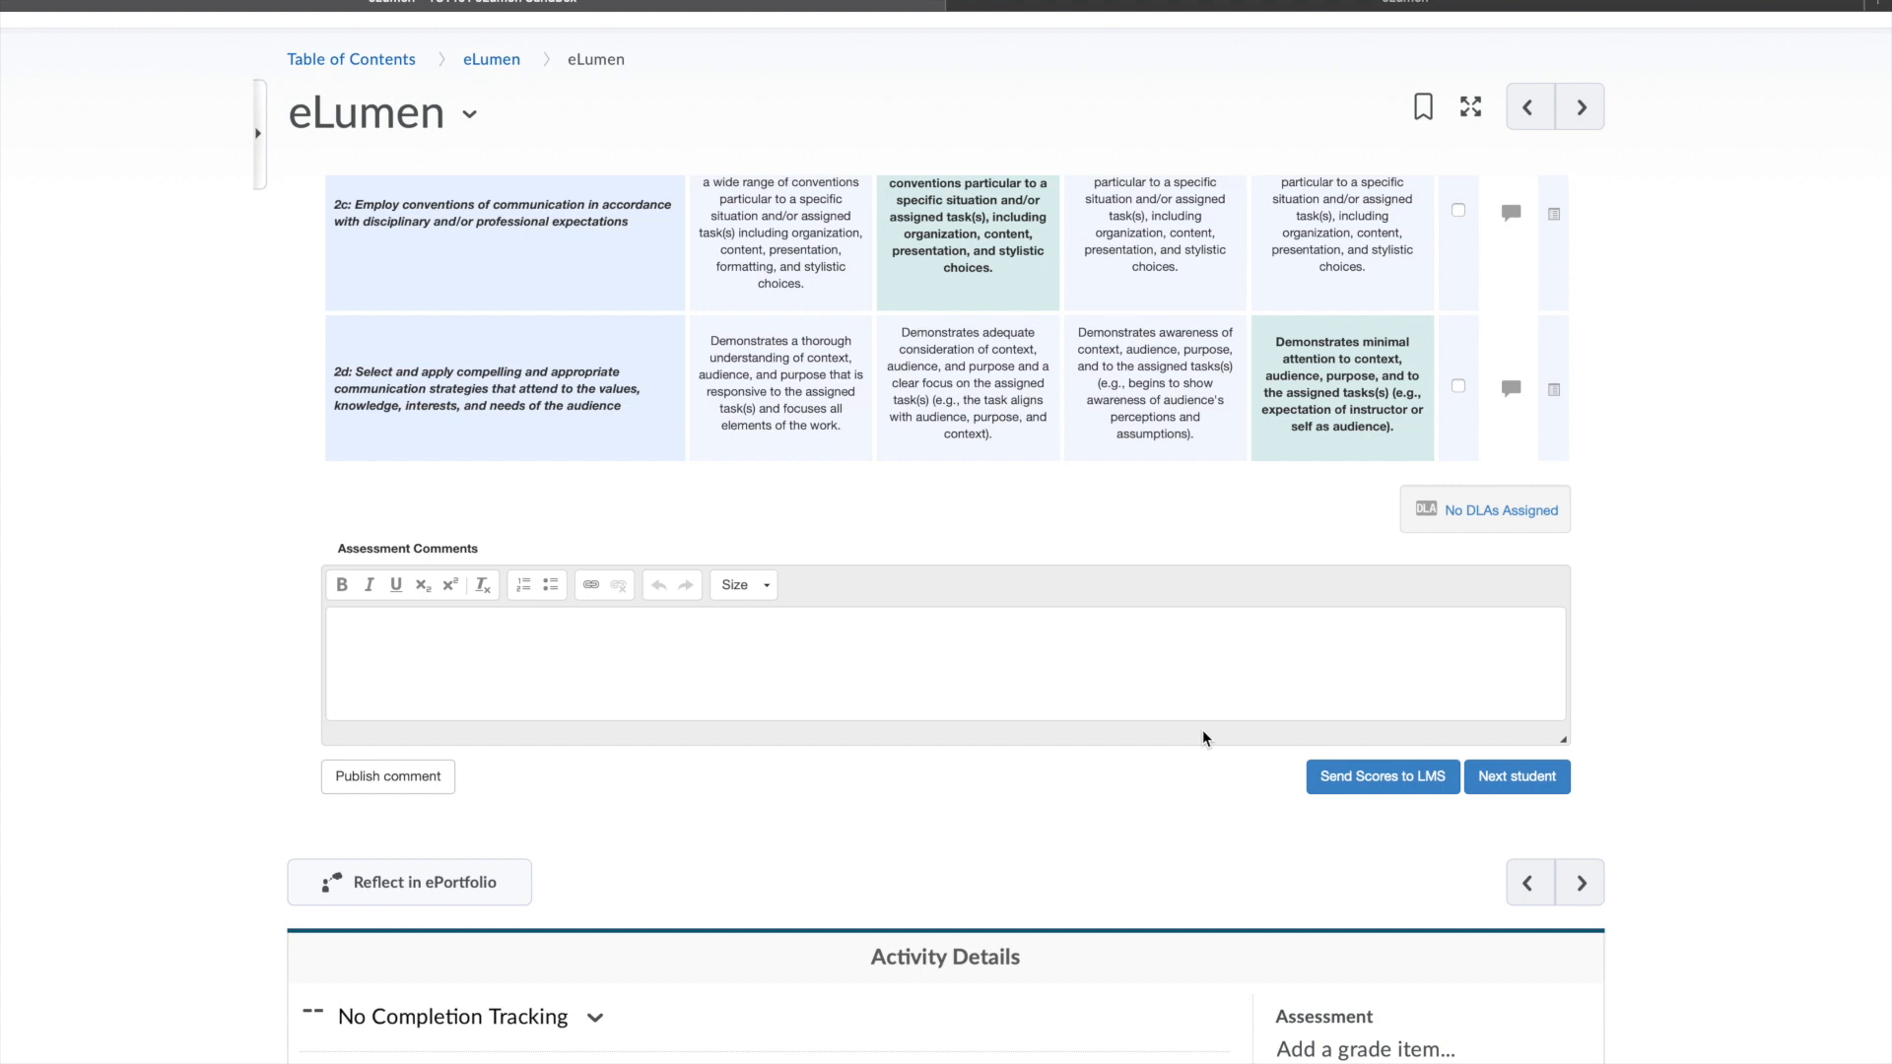
# - Send the student's rubric result to the LMS with a score of 6
pyautogui.click(1422, 779)
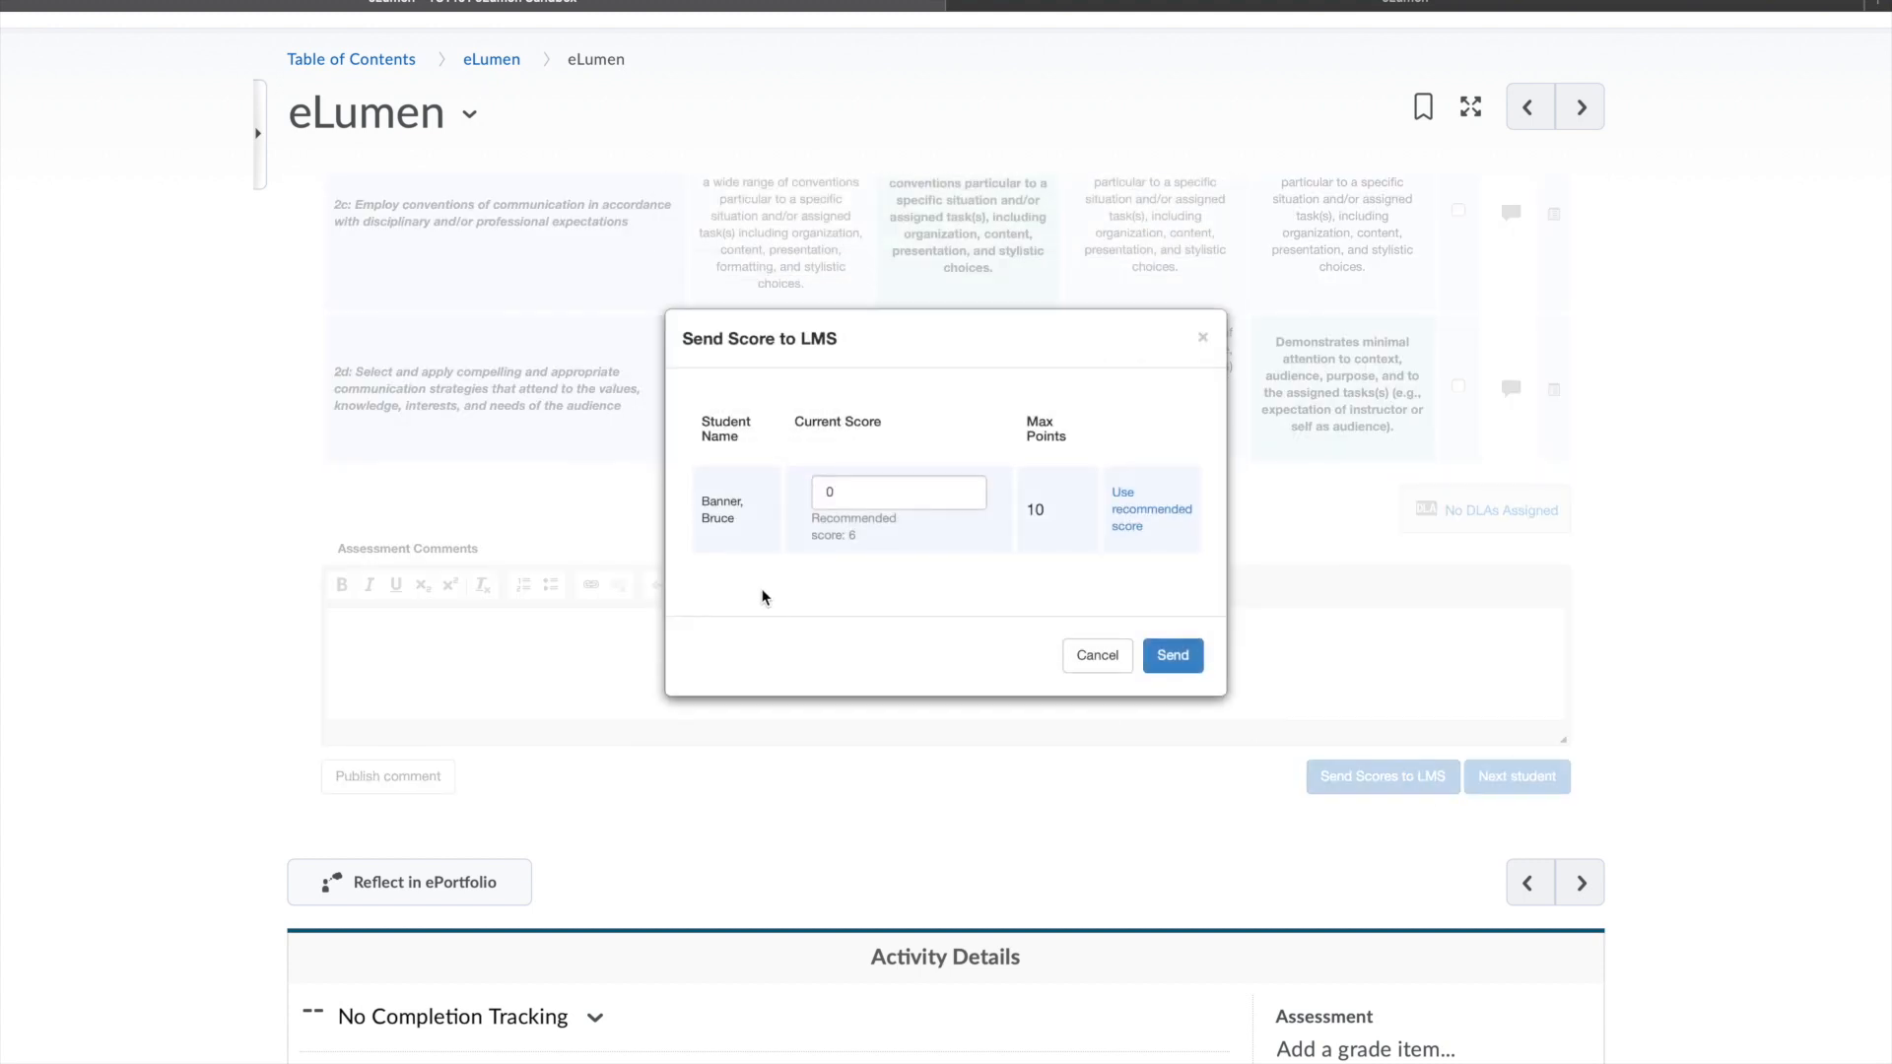
pyautogui.click(856, 488)
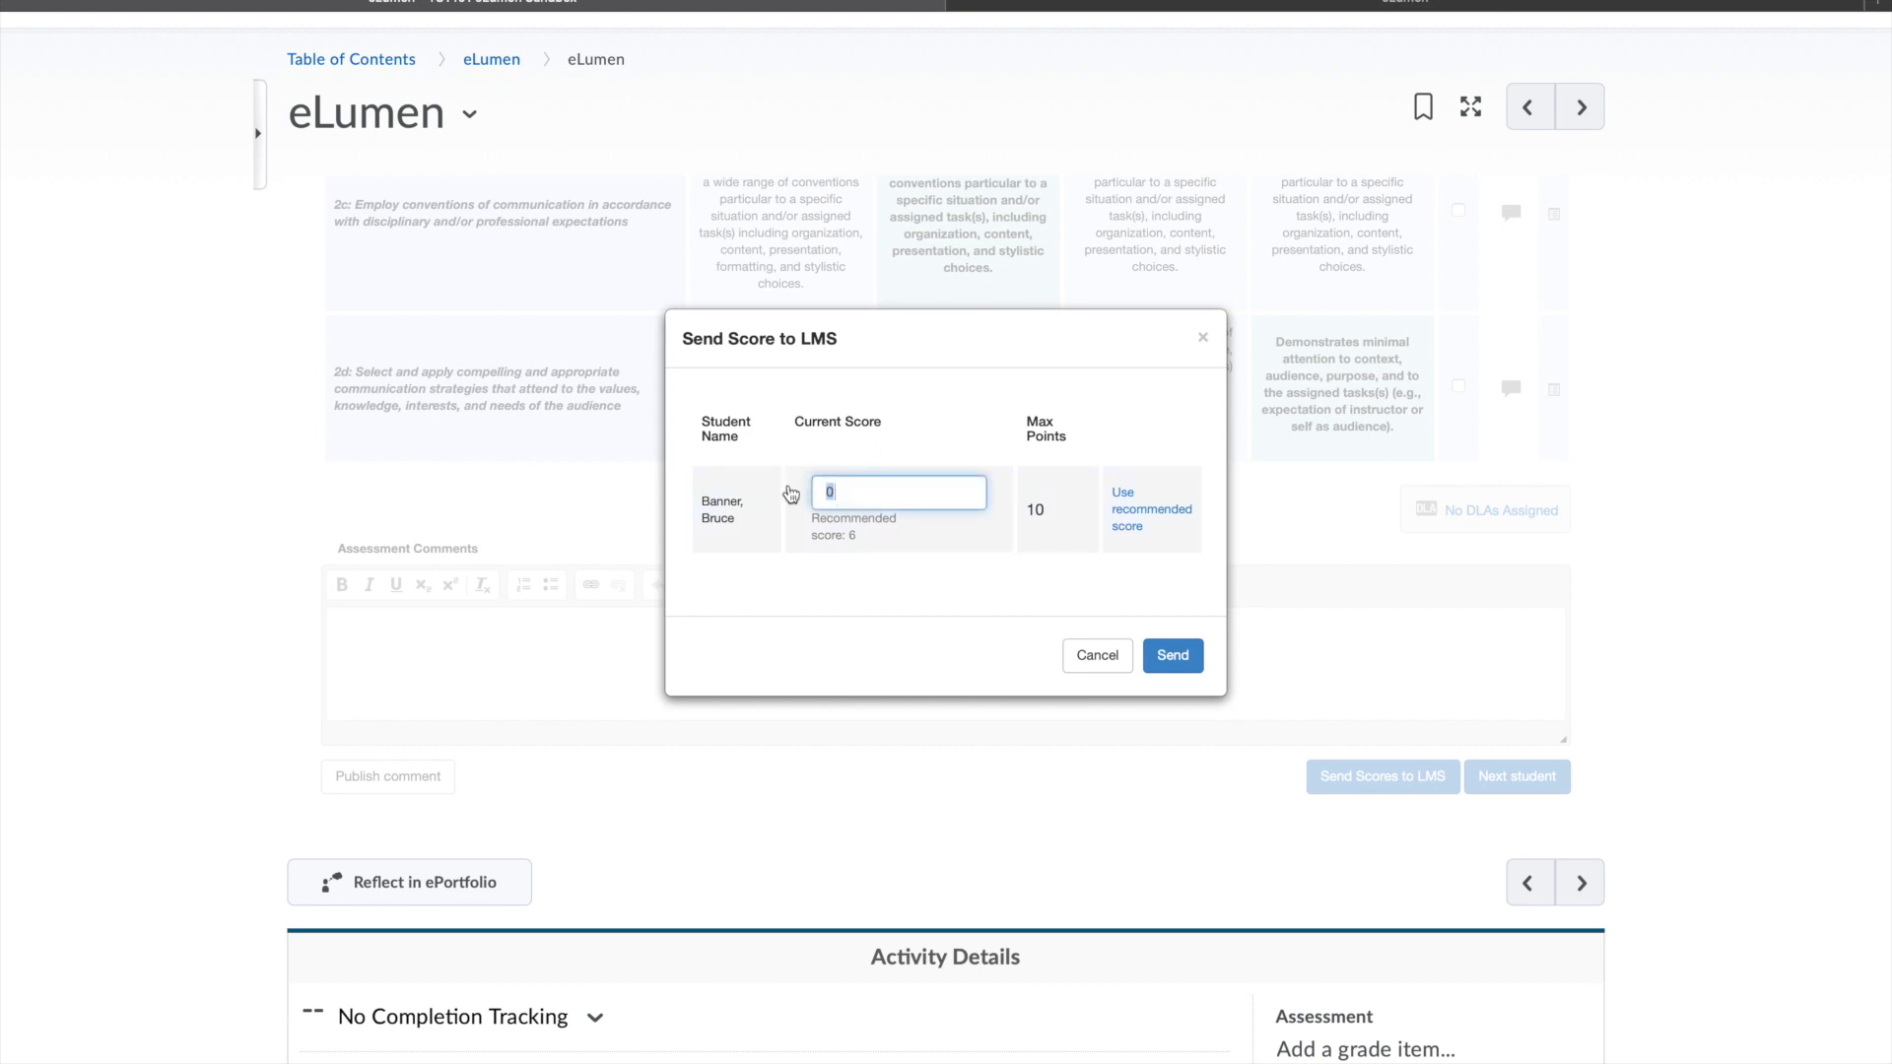
pyautogui.write('6')
pyautogui.click(1180, 667)
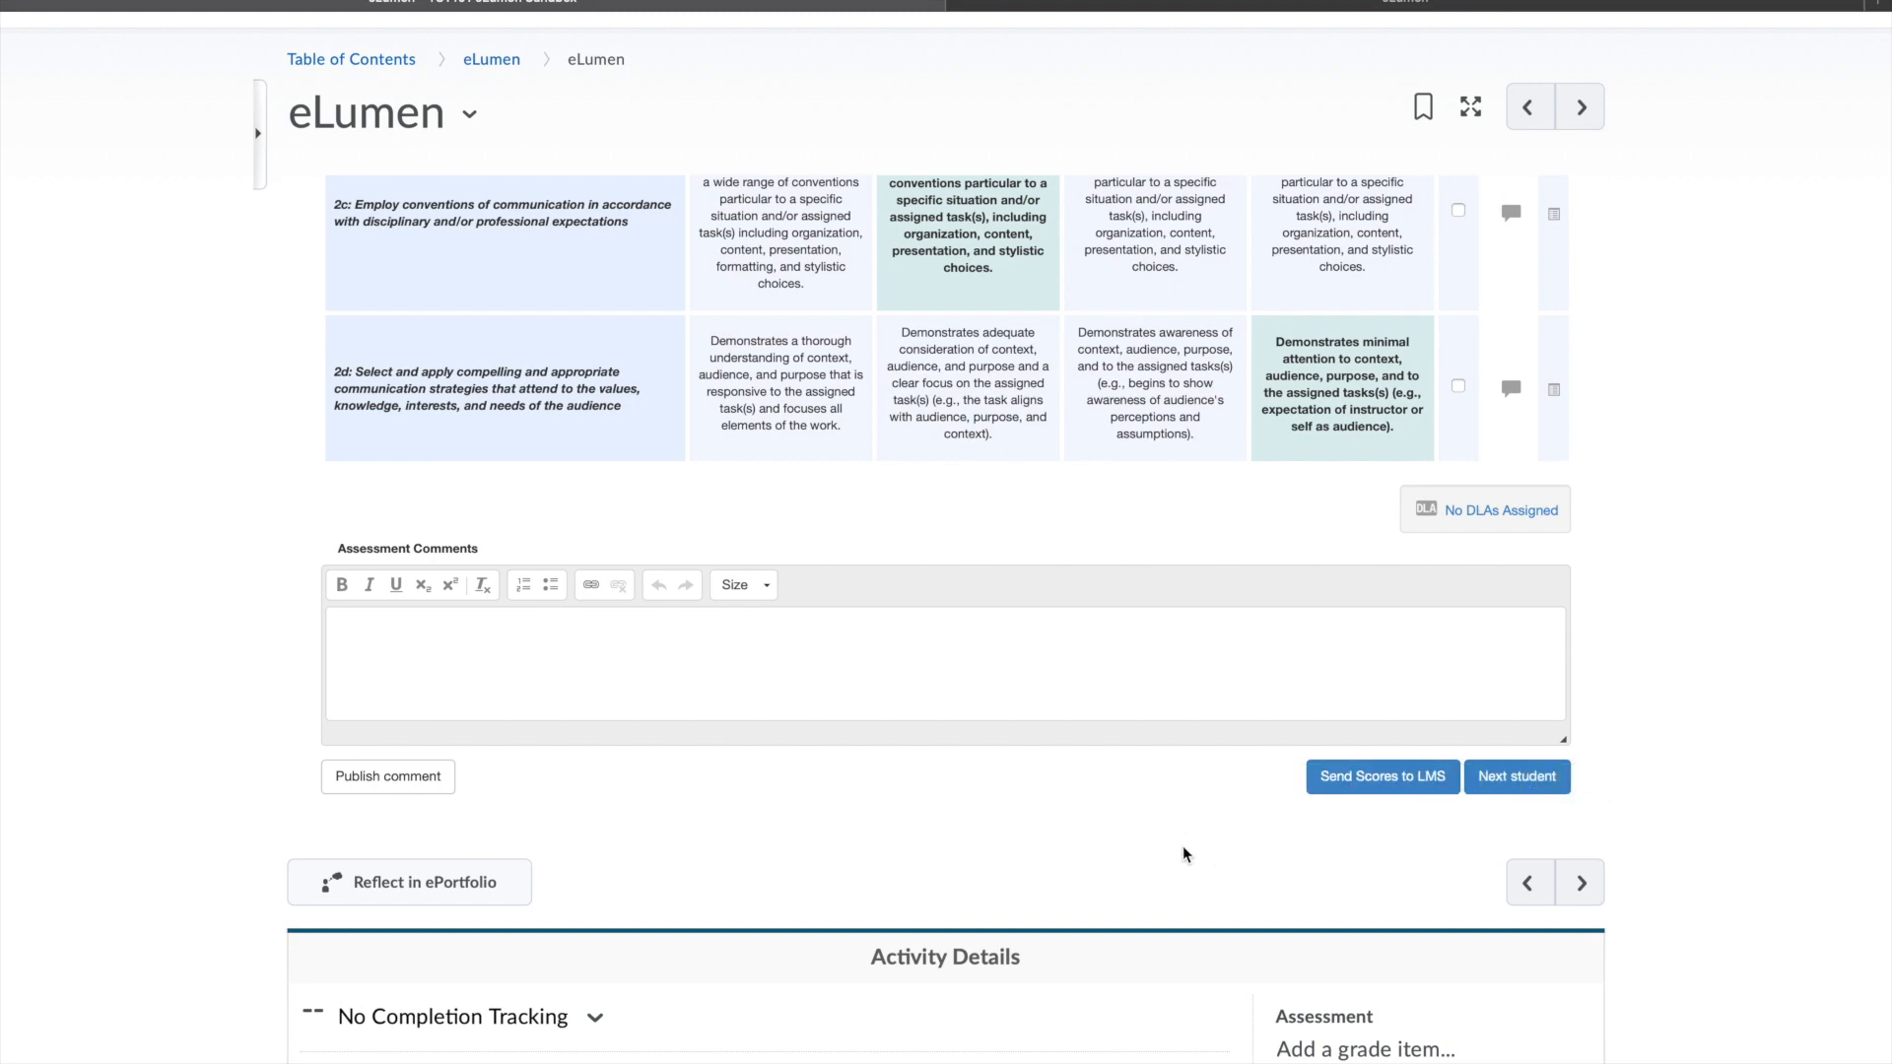
pyautogui.scroll(-2, 1184, 854)
pyautogui.scroll(5, 1184, 854)
pyautogui.scroll(5, 1183, 845)
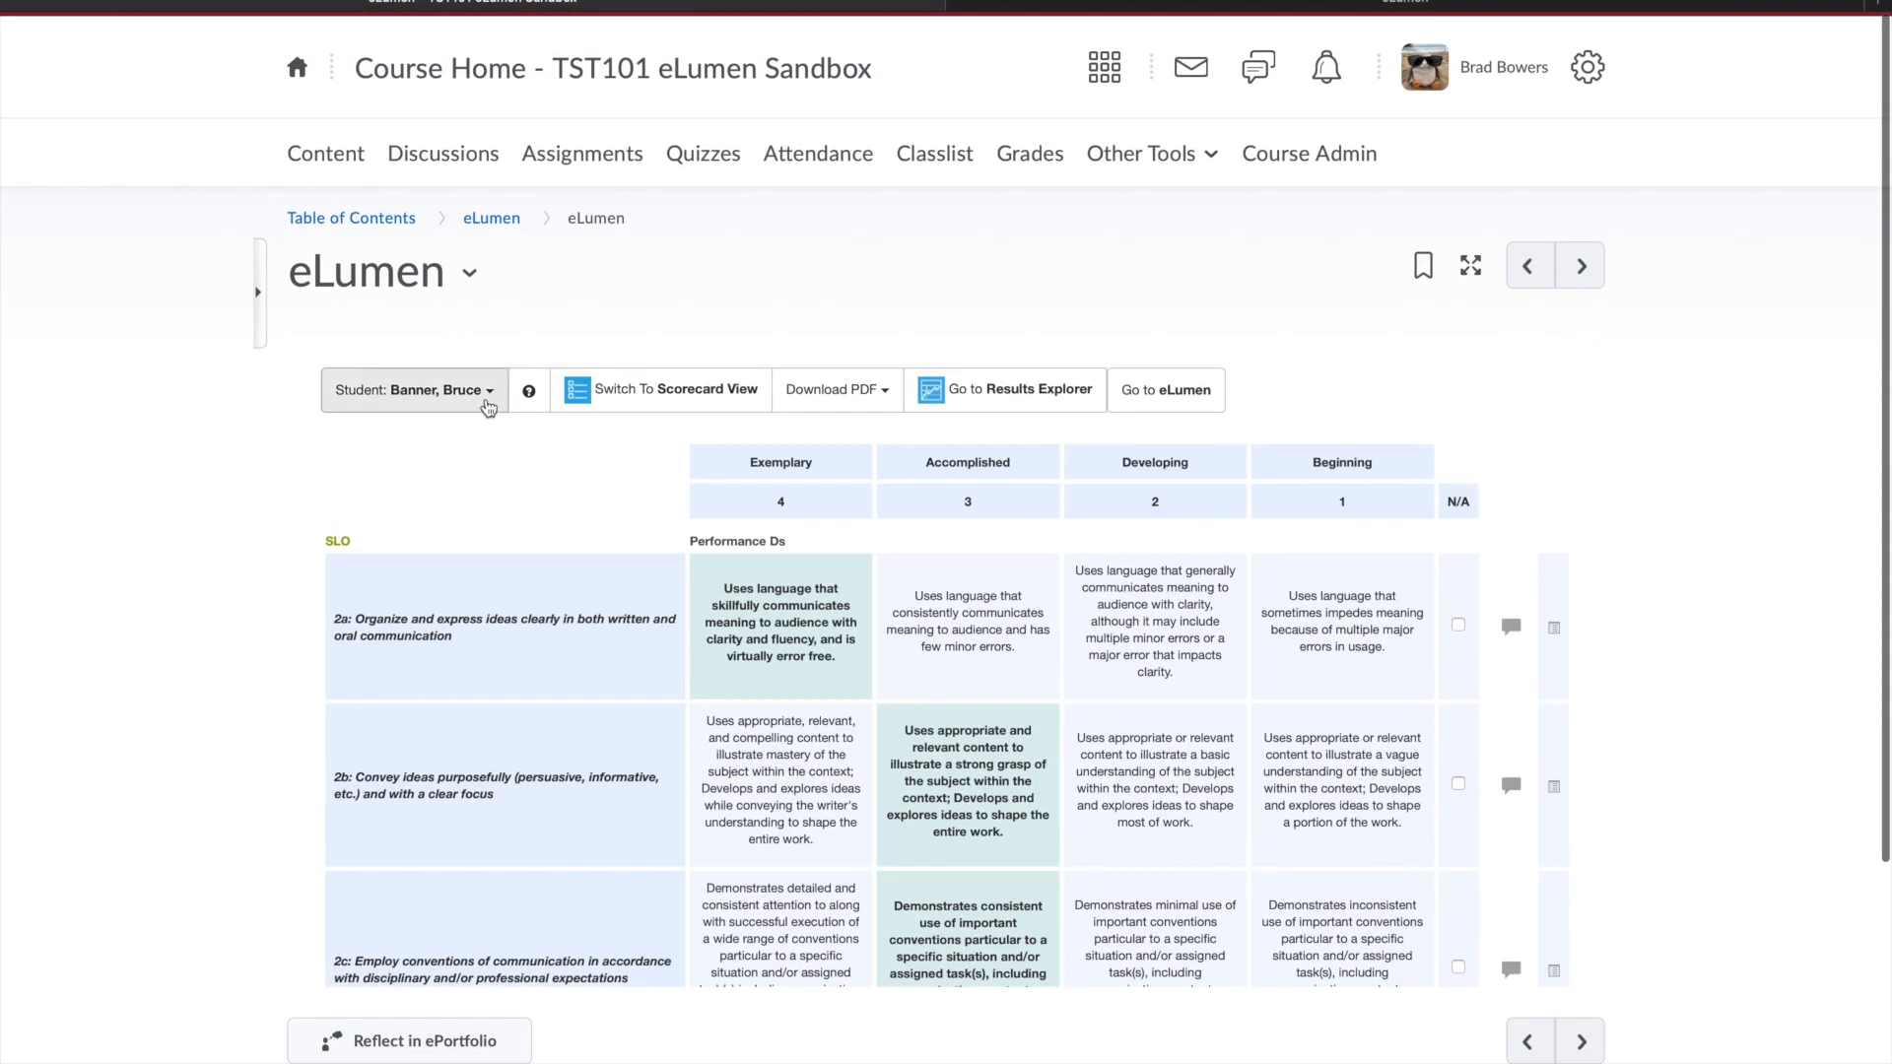
# - Open the list of students in the rubric and advance to the second student's blank rubric
pyautogui.click(488, 399)
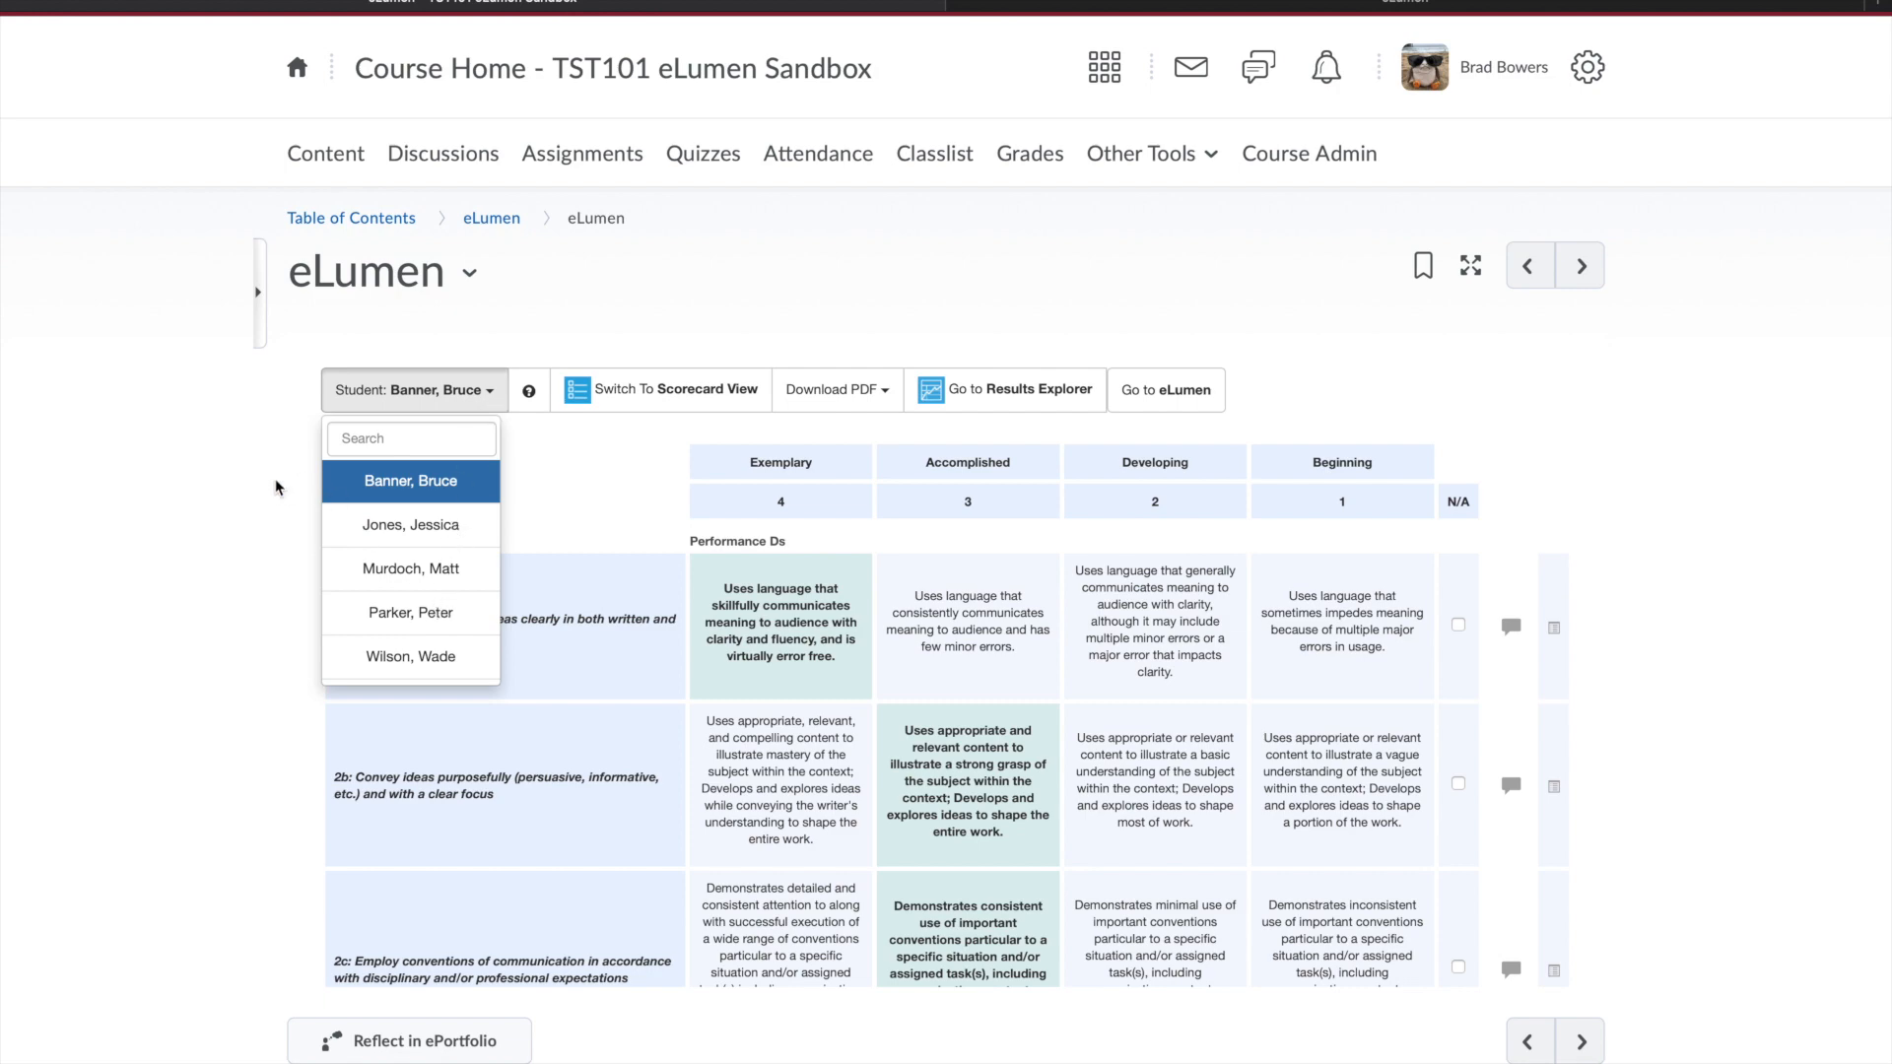
pyautogui.scroll(-5, 1644, 502)
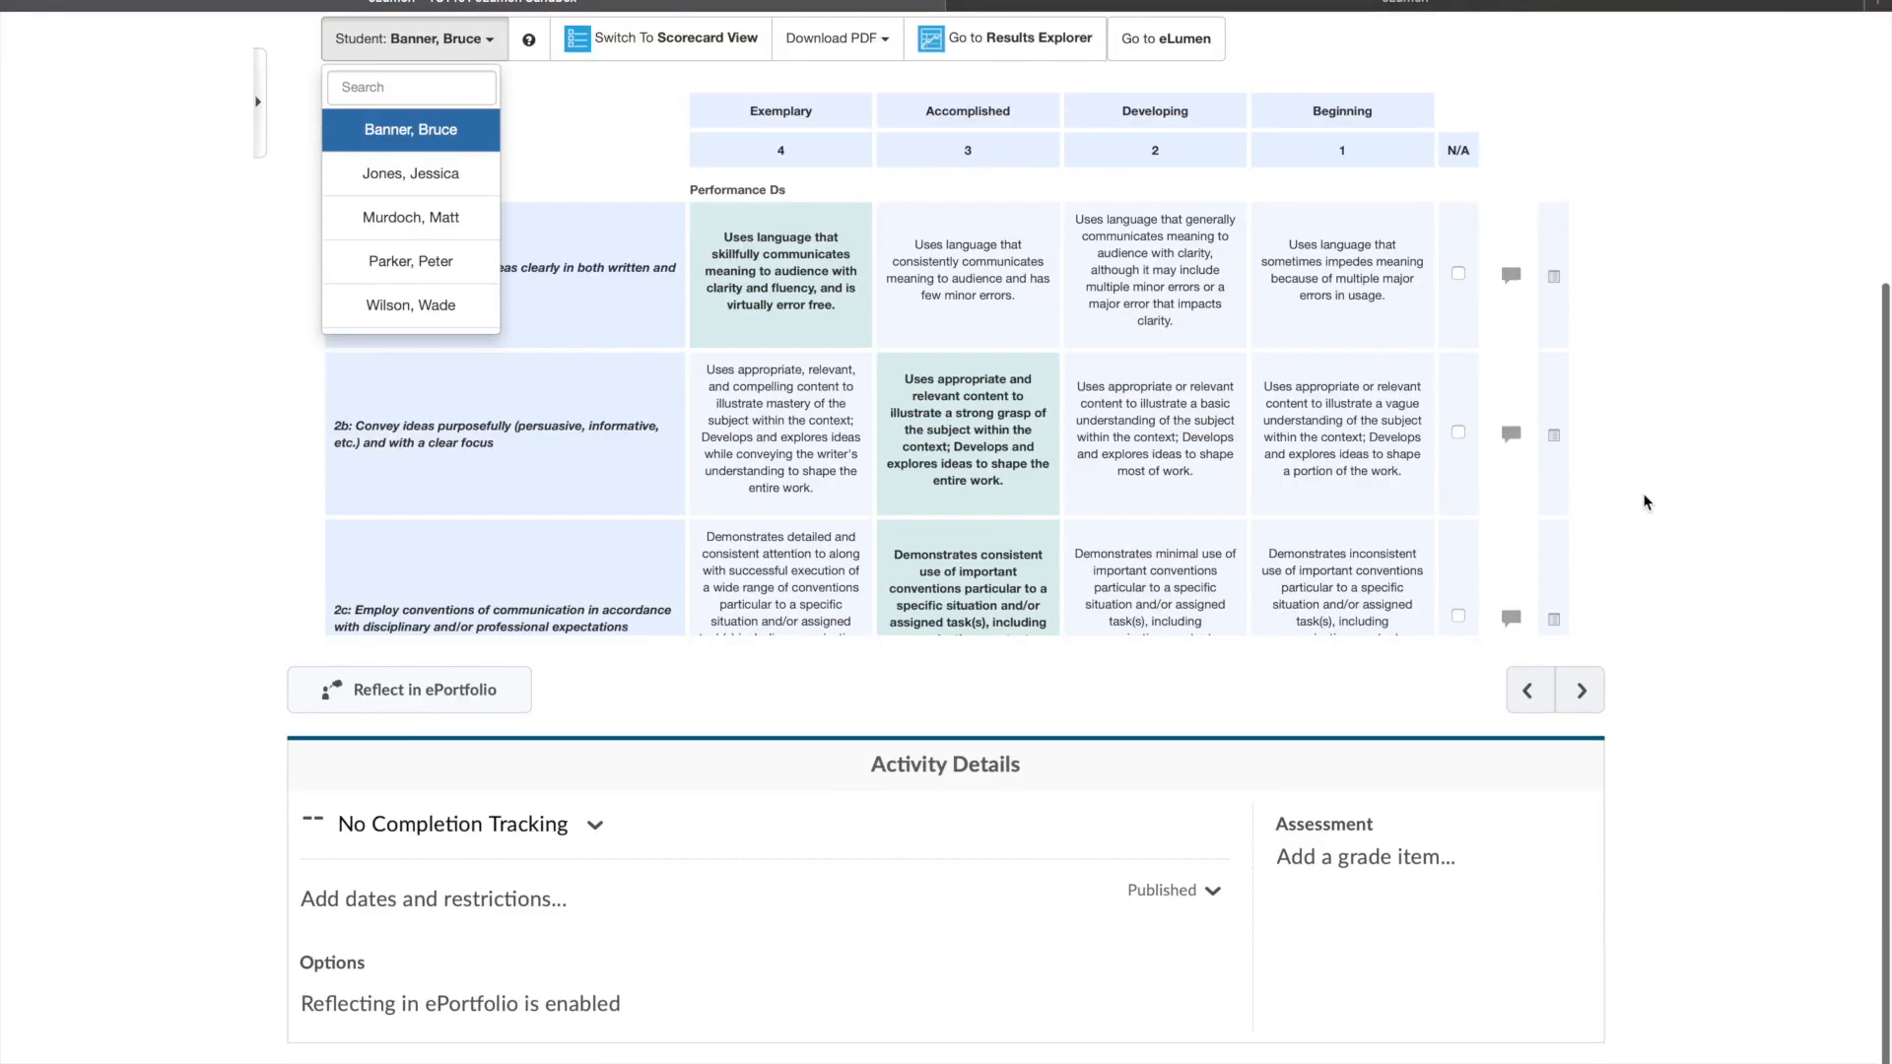
pyautogui.scroll(-5, 1393, 456)
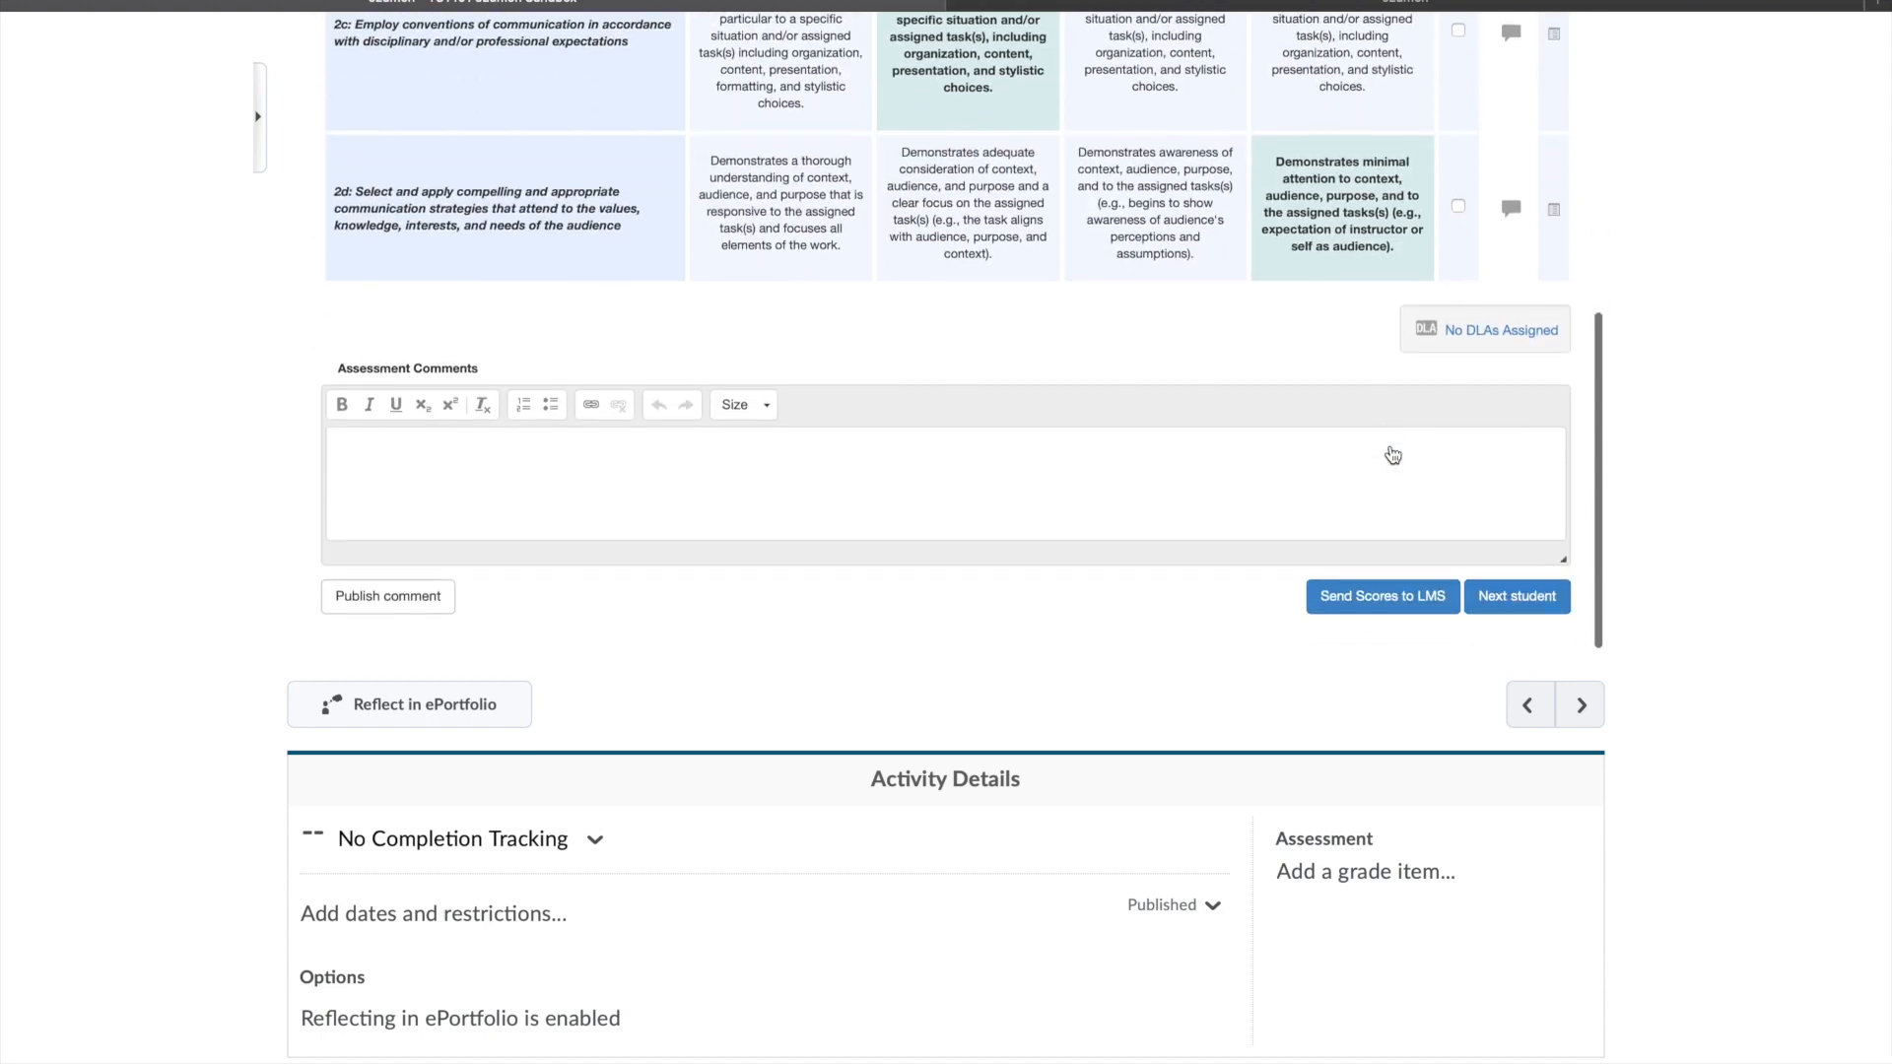
pyautogui.click(1528, 613)
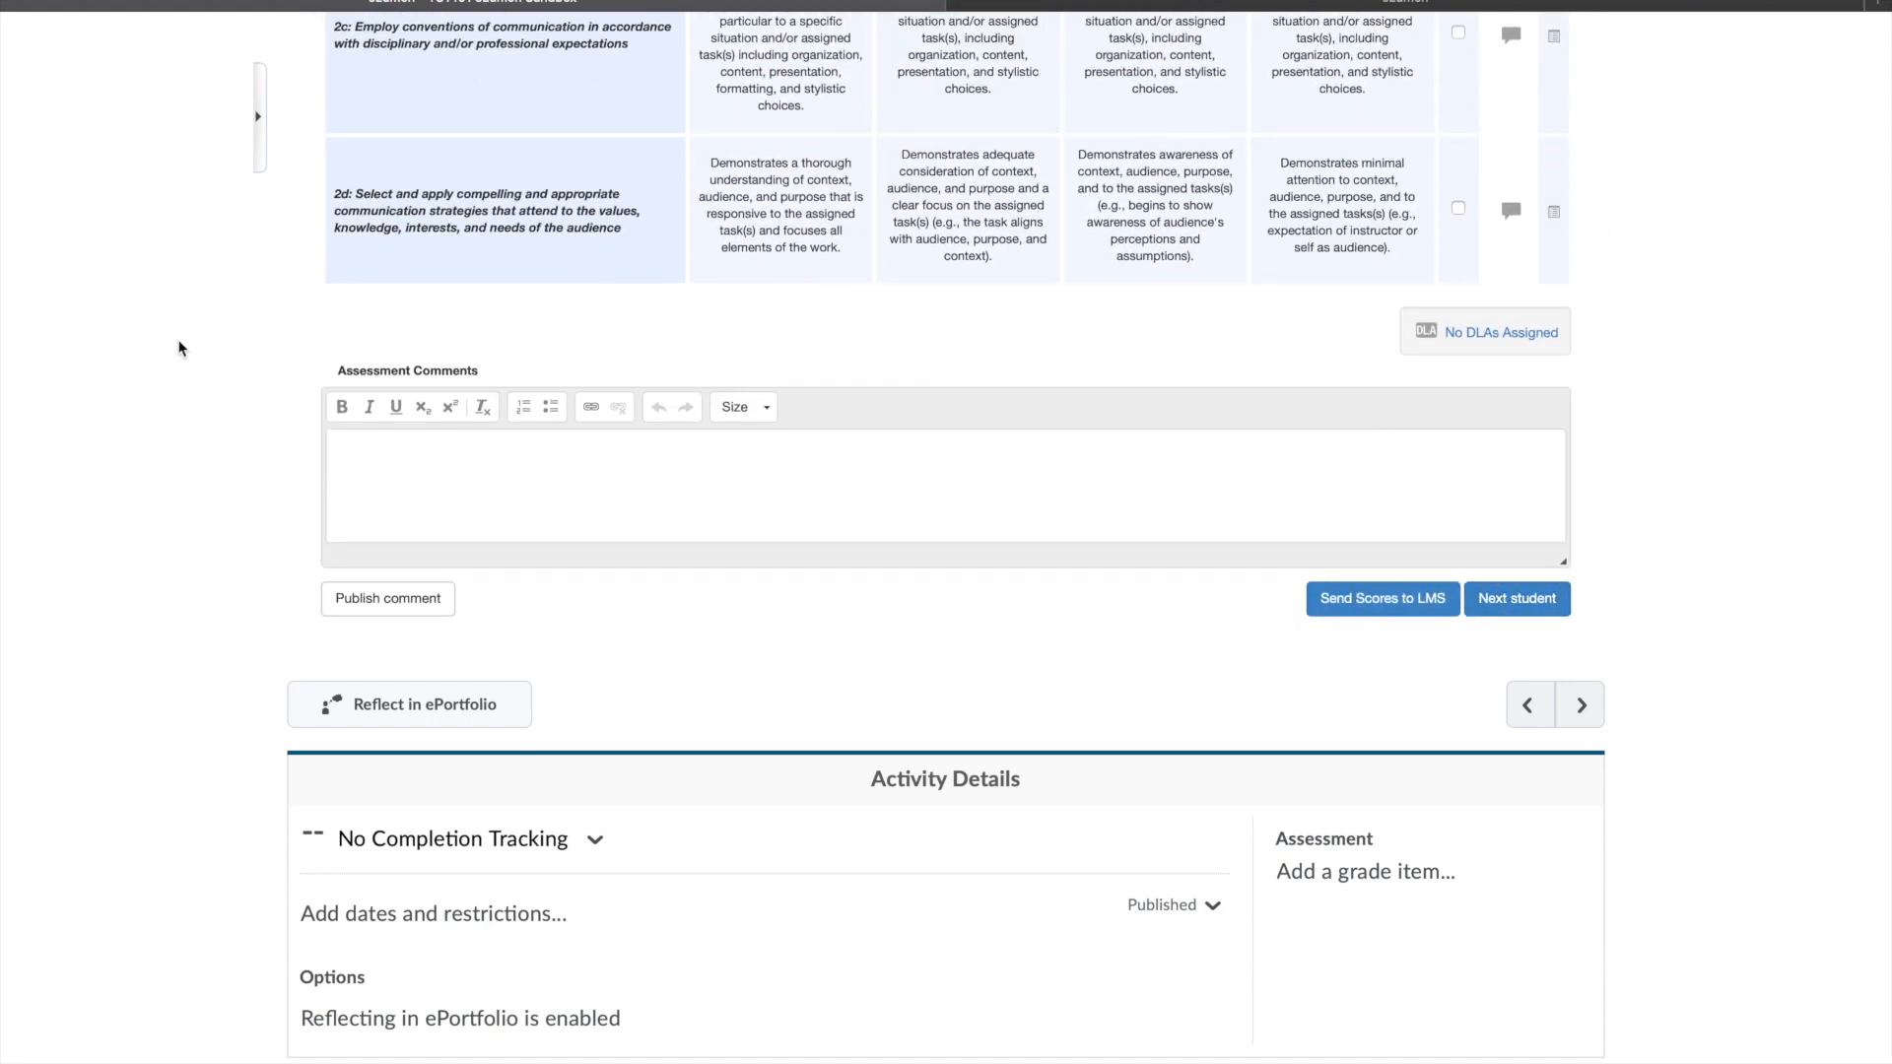
pyautogui.scroll(4, 179, 347)
pyautogui.scroll(6, 454, 414)
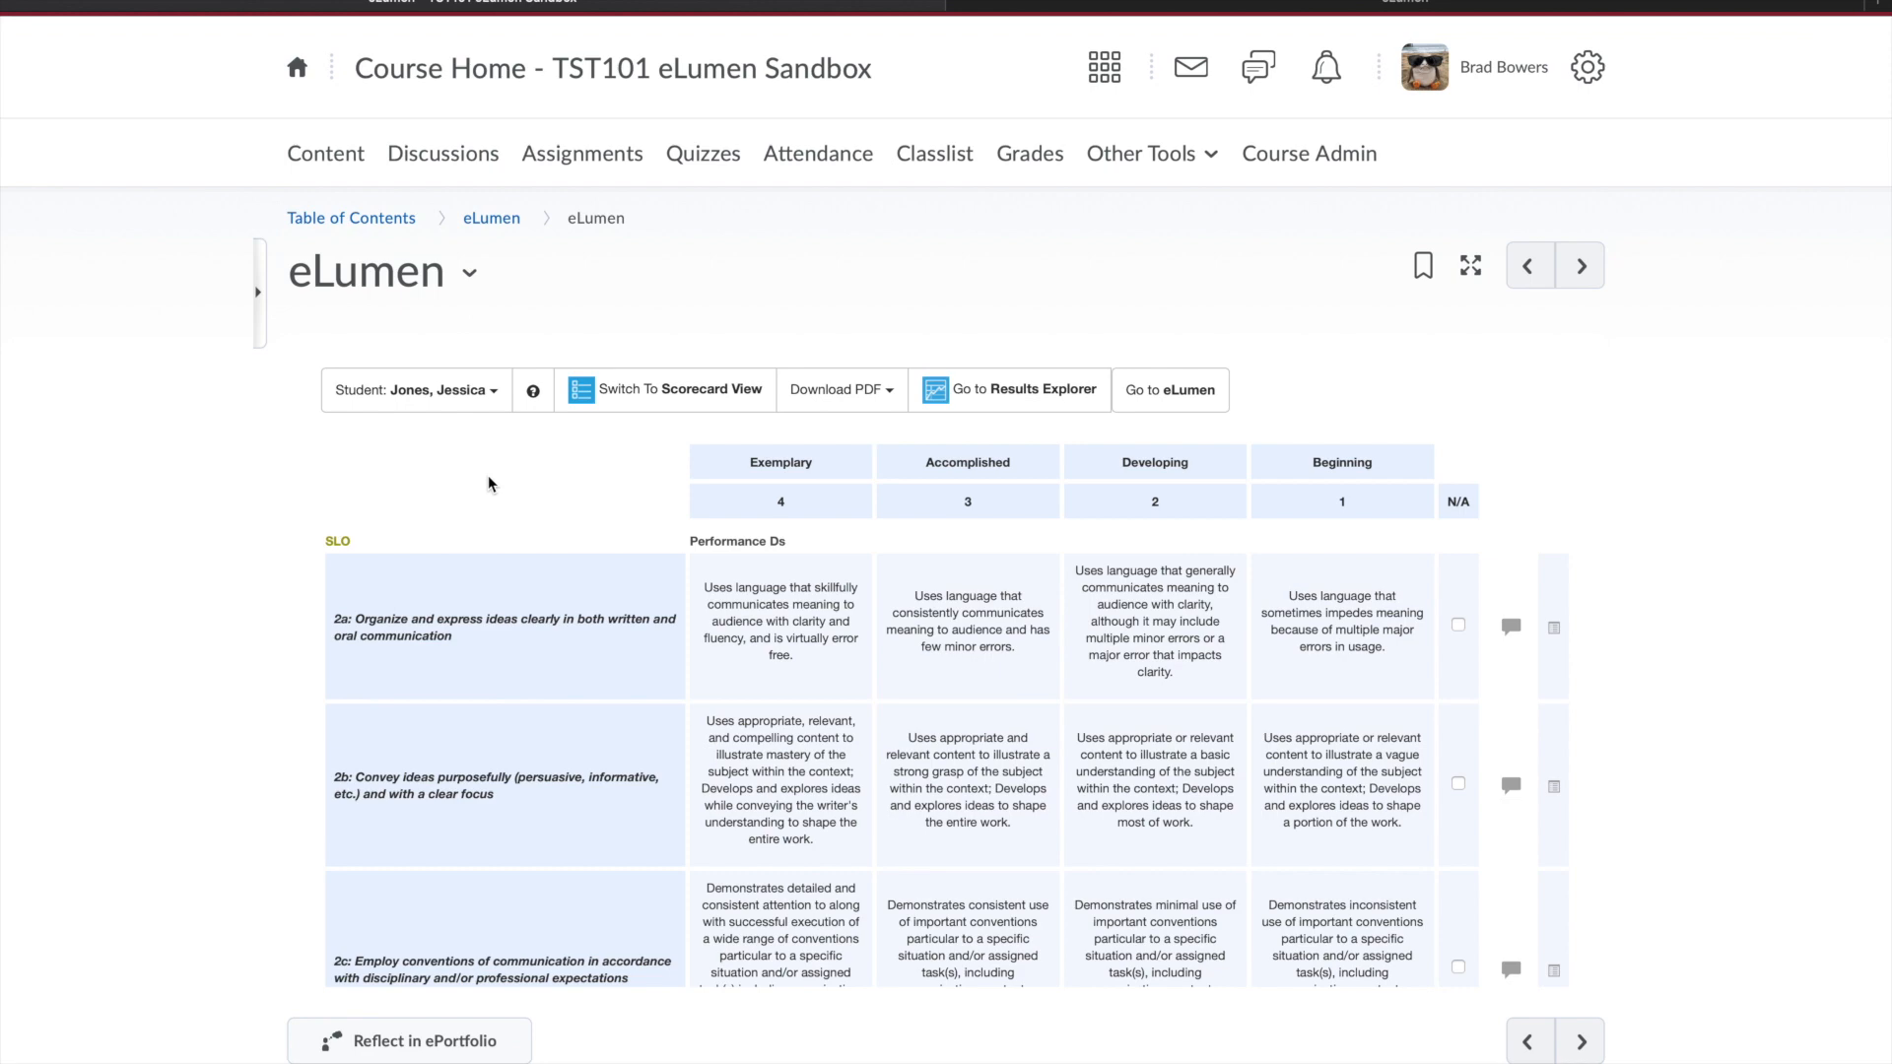
# - Score the second student Developing on 2a, 2b and 2c and Accomplished on 2d, and advance to the following student
pyautogui.scroll(-6, 487, 483)
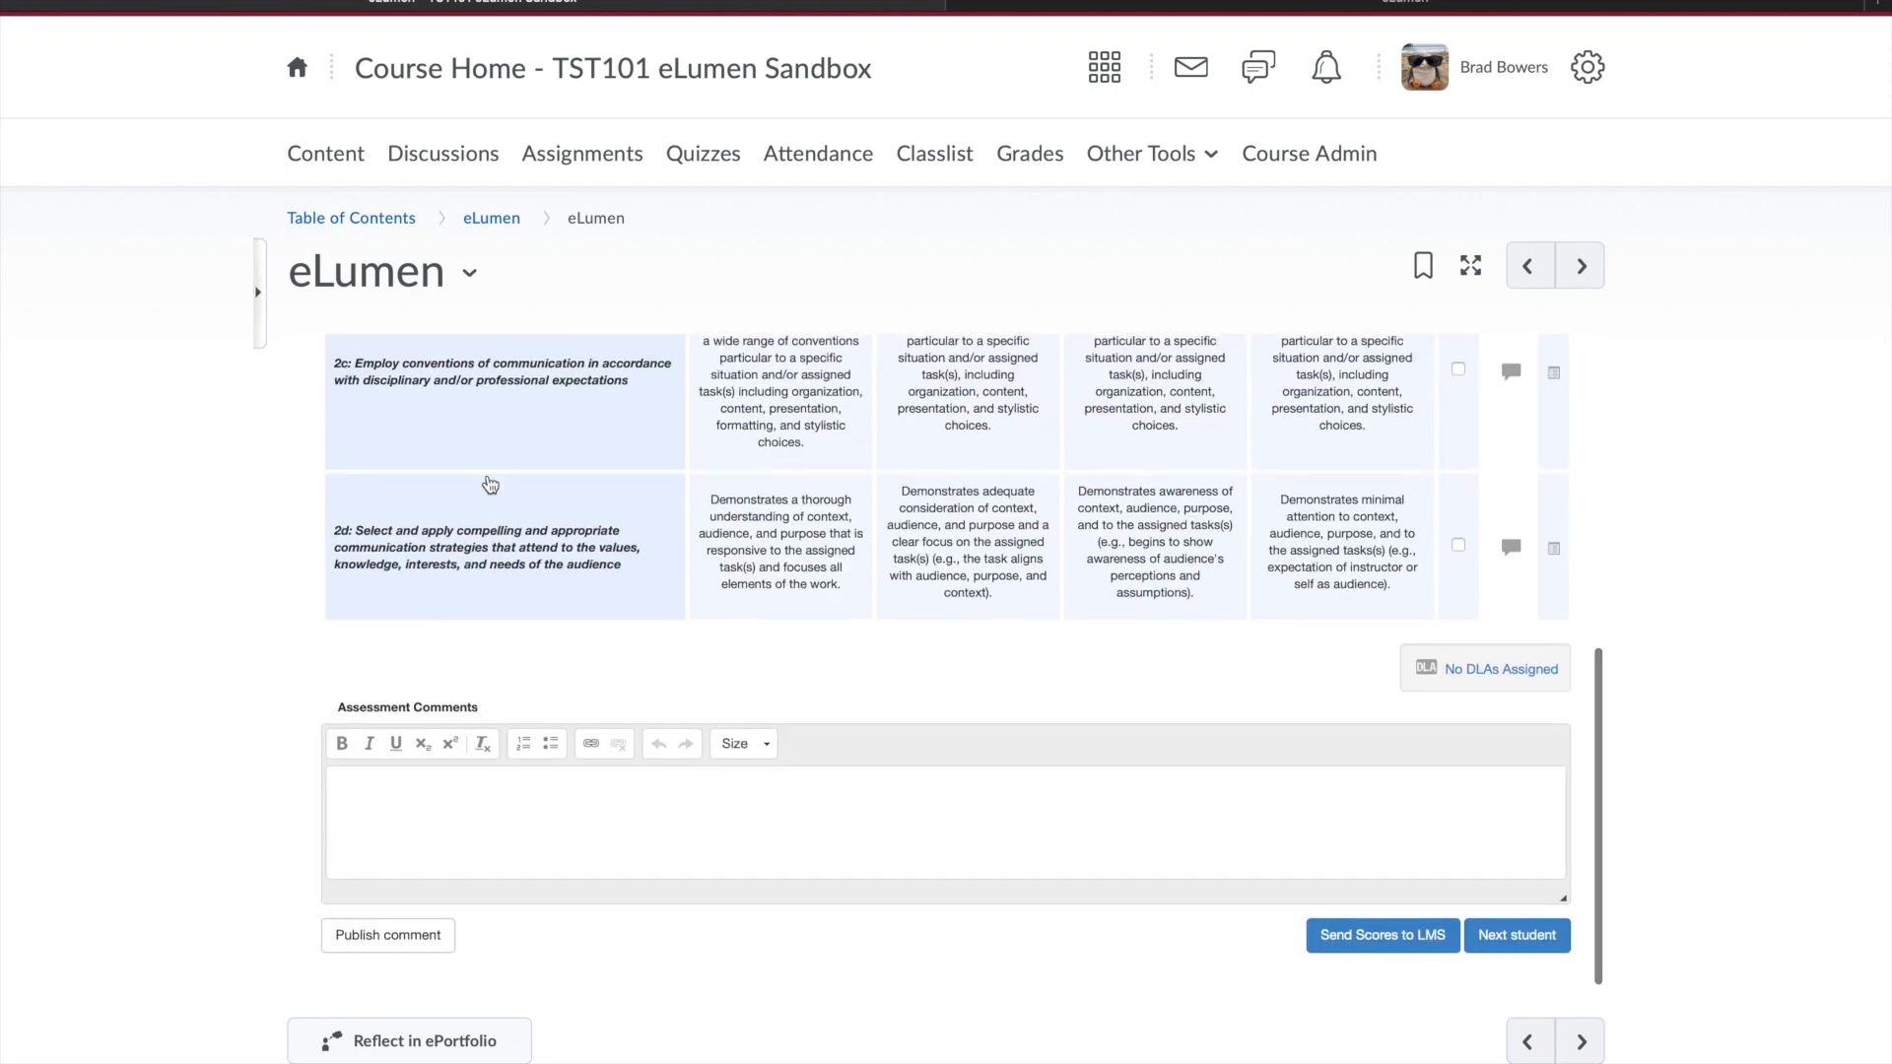
pyautogui.scroll(6, 490, 484)
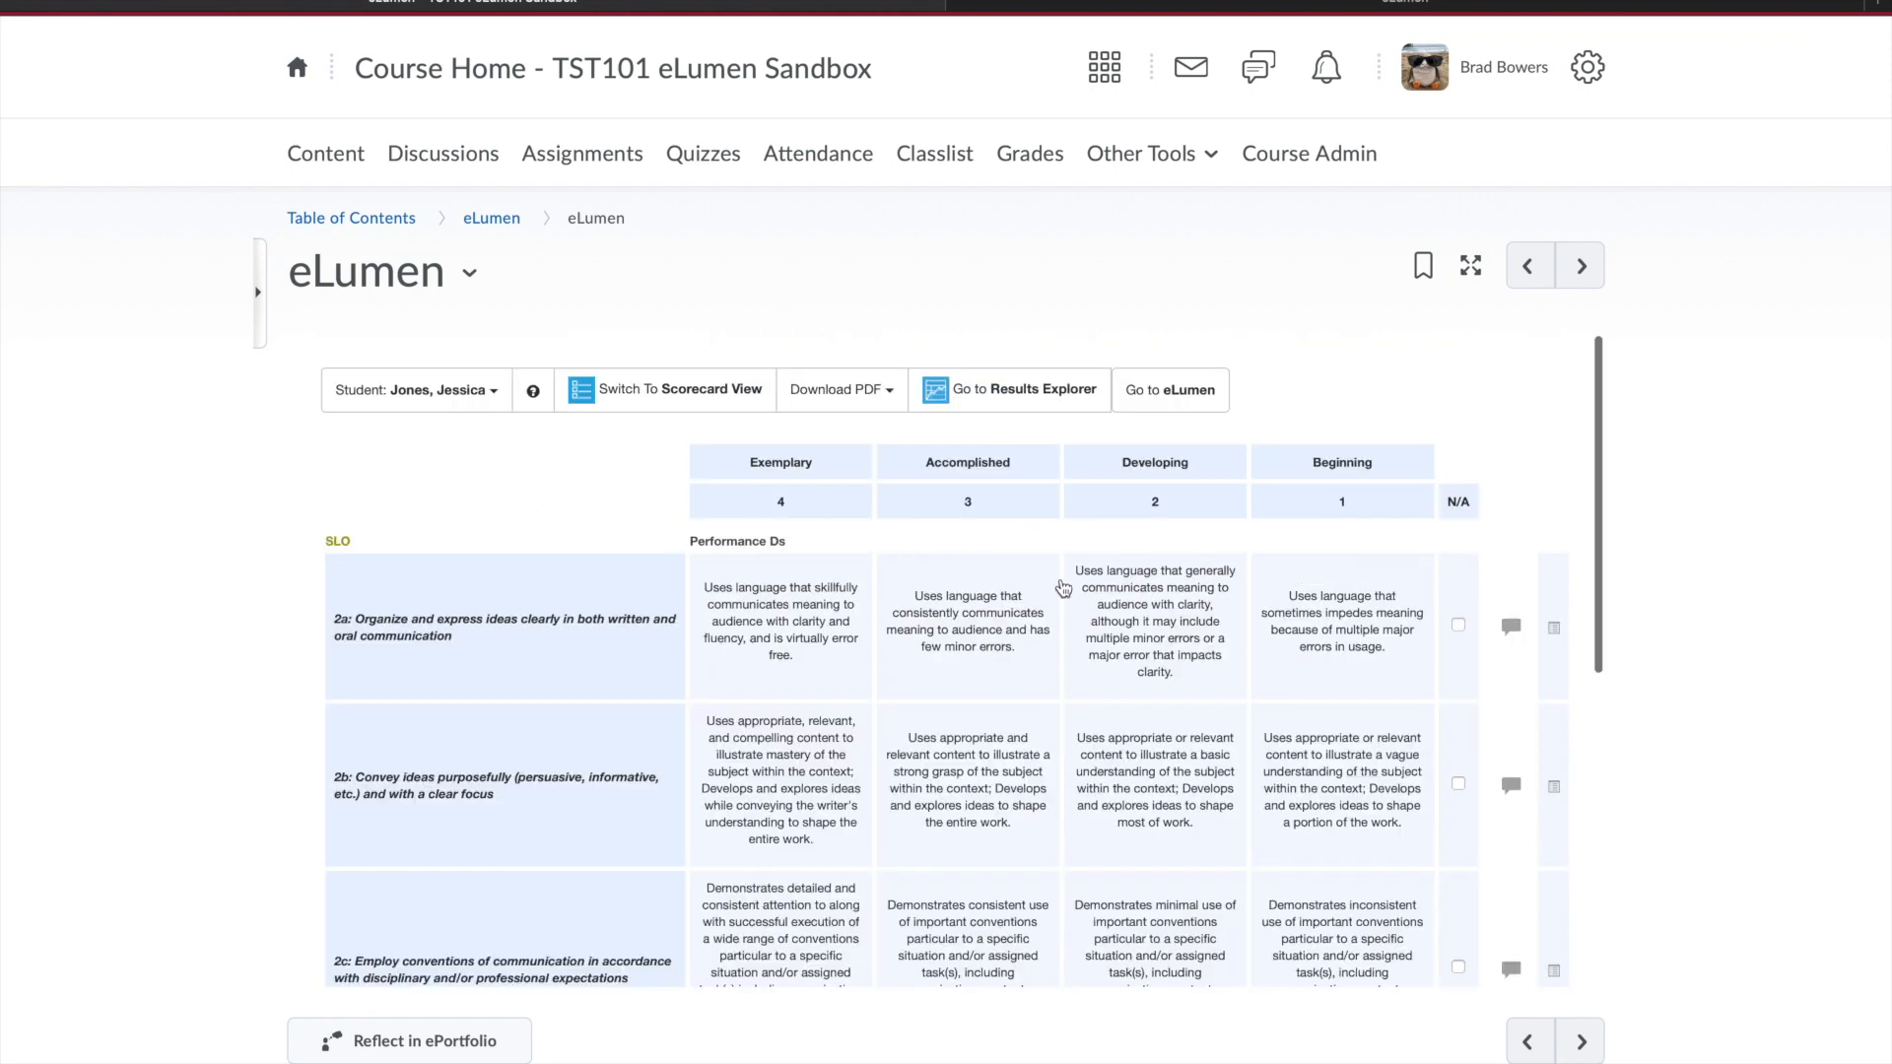
pyautogui.click(1140, 616)
pyautogui.scroll(-1, 1139, 616)
pyautogui.click(1153, 659)
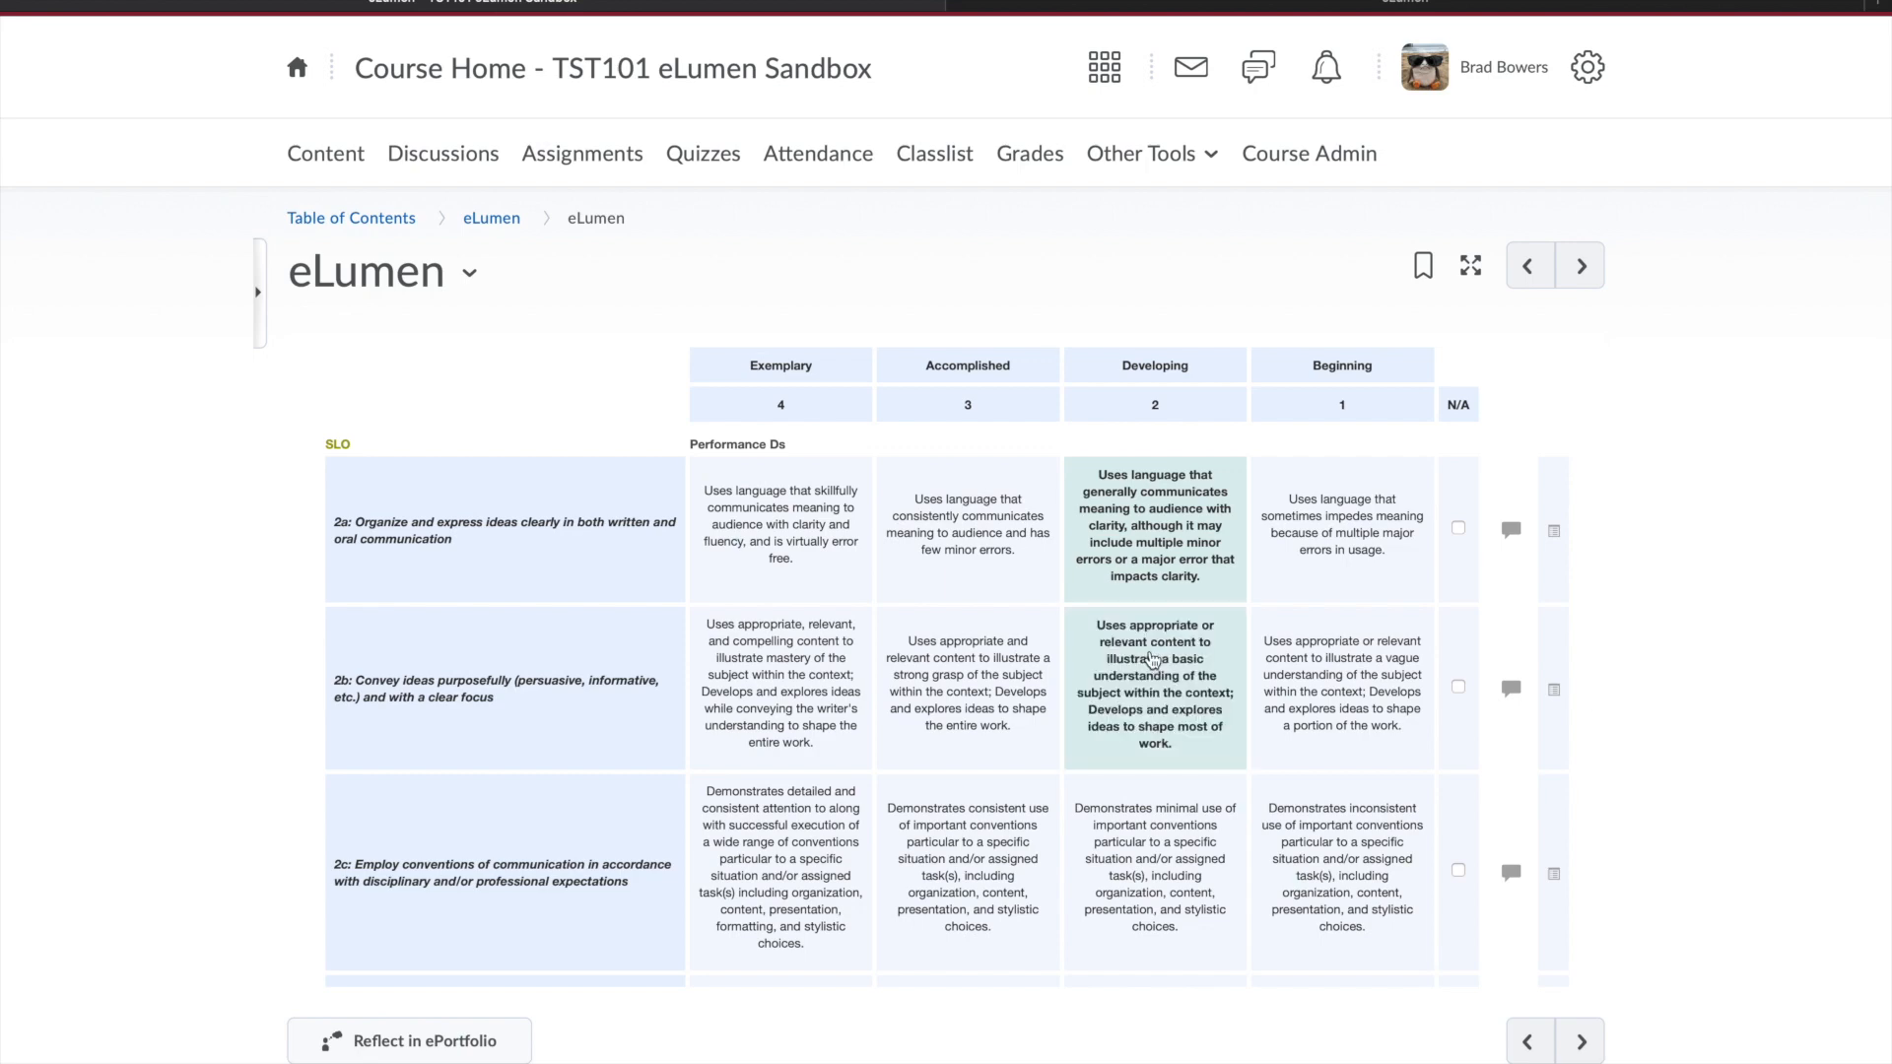
pyautogui.scroll(-2, 1154, 658)
pyautogui.click(1166, 671)
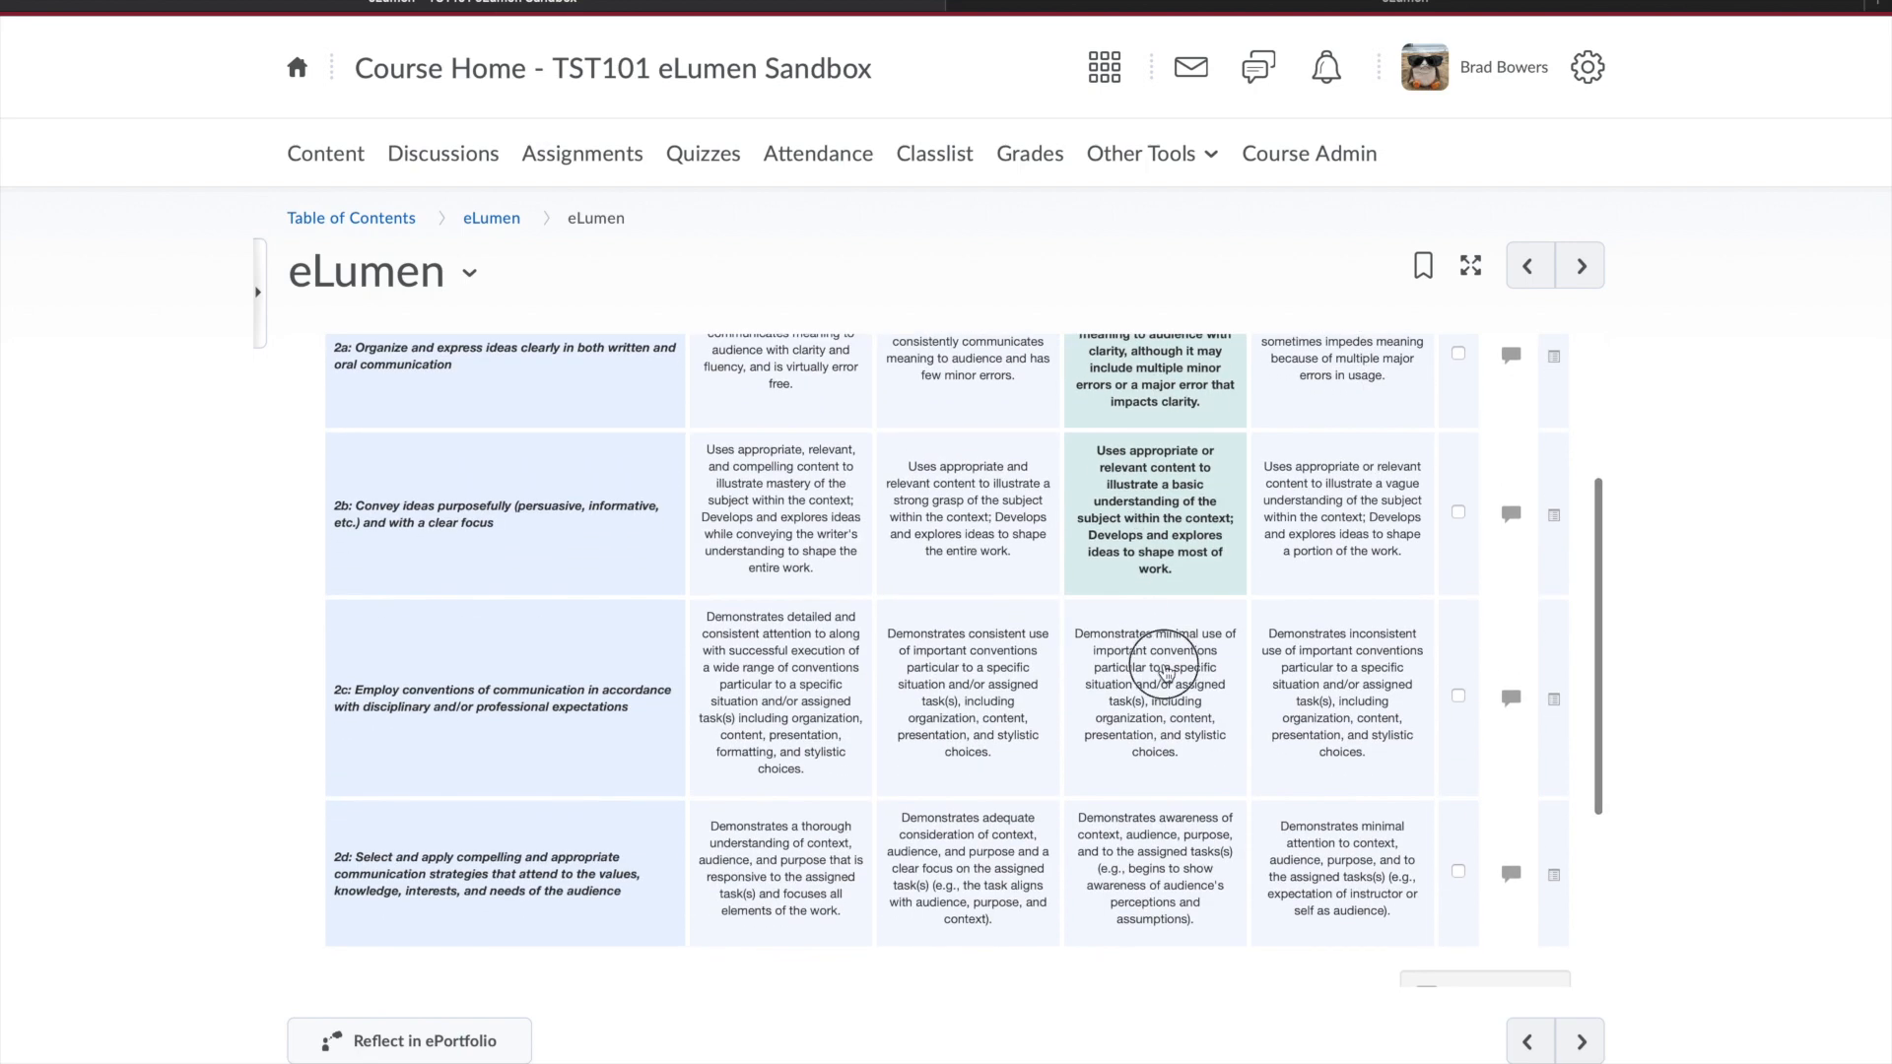
pyautogui.click(943, 873)
pyautogui.scroll(-3, 943, 873)
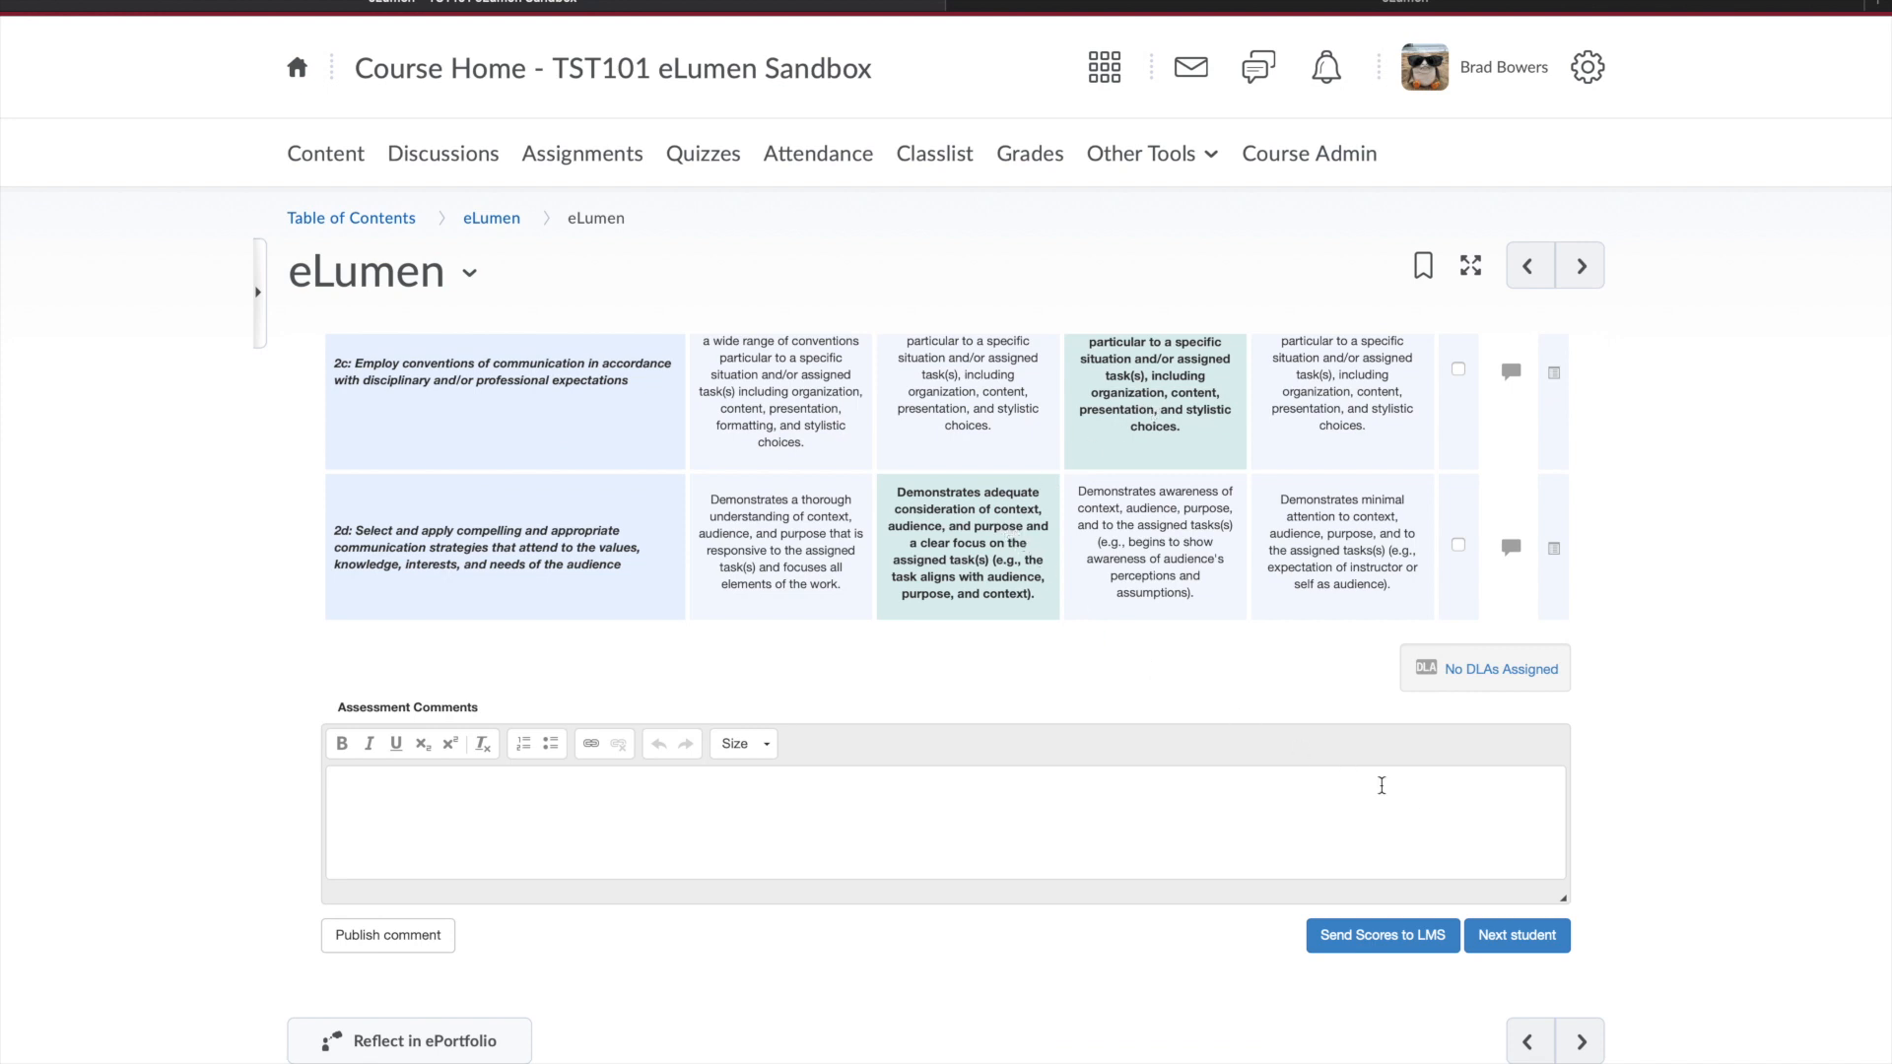
pyautogui.click(1517, 942)
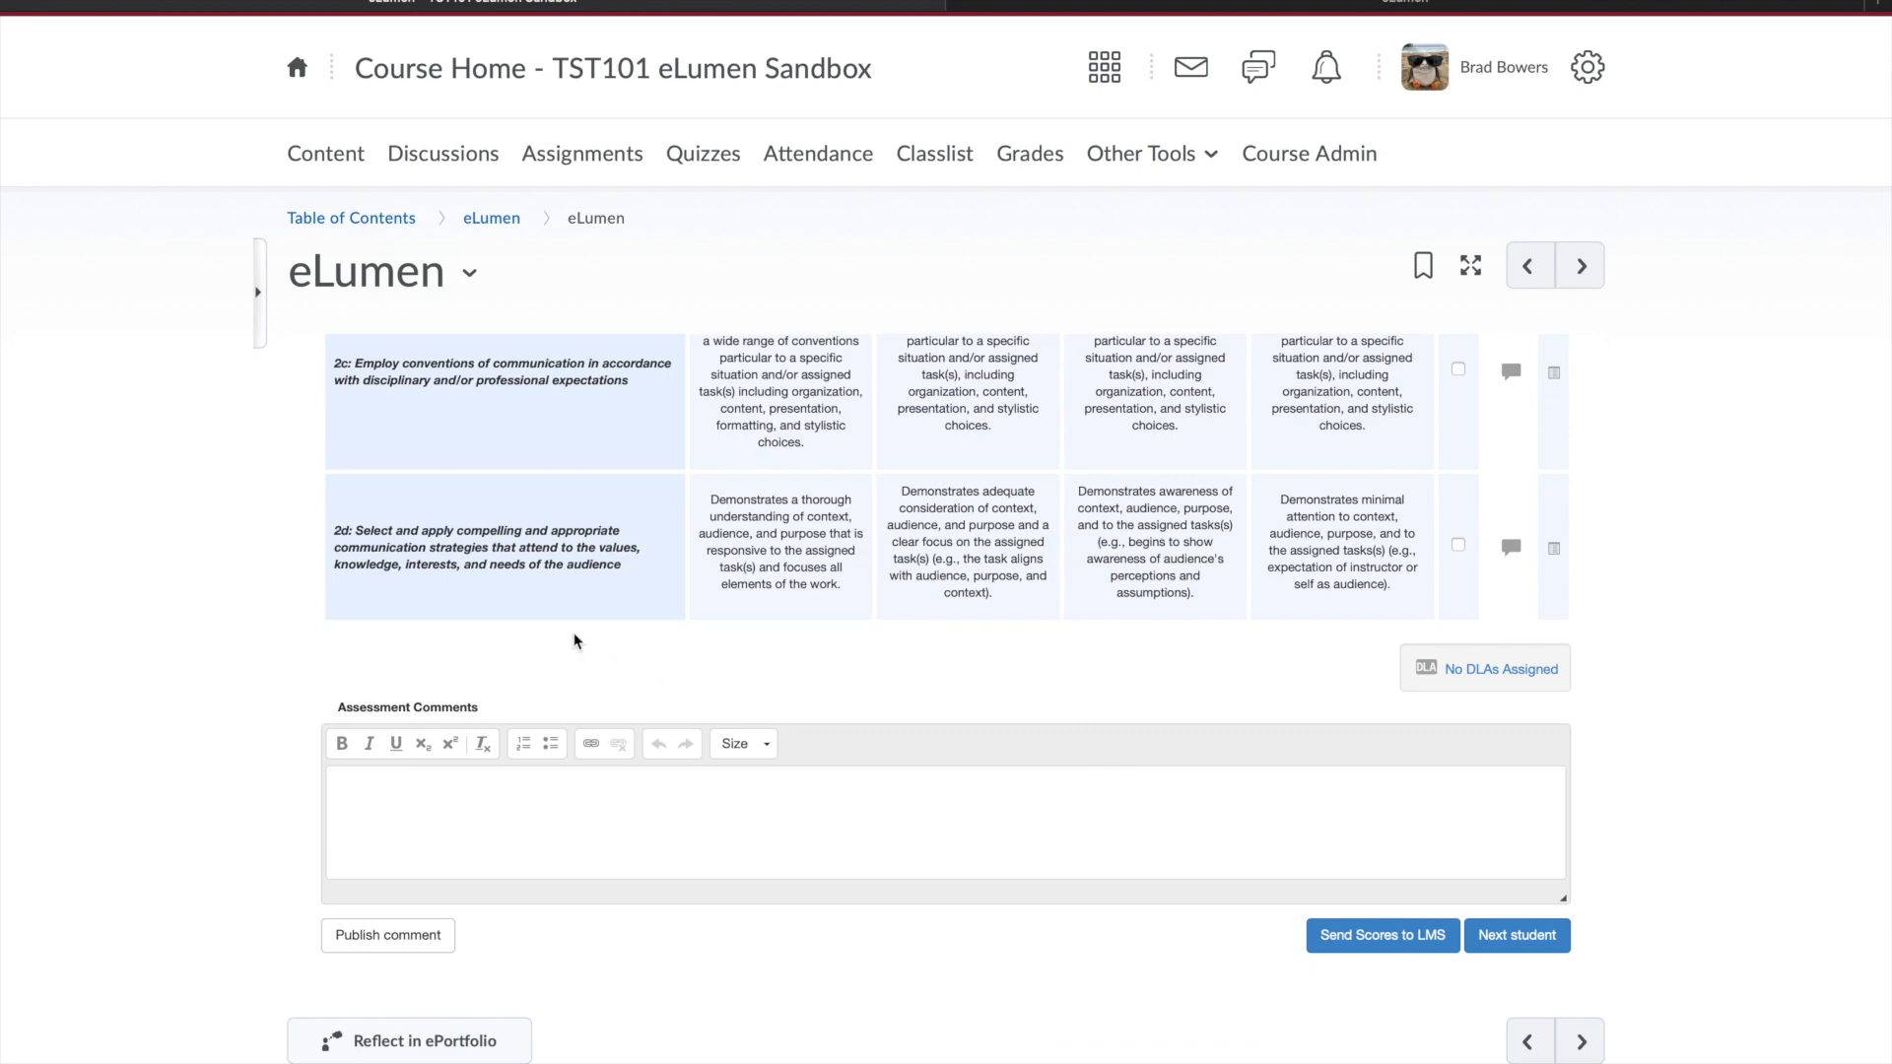
# - Mark outcomes 2a, 2b, 2c and 2d as N/A for the third student and advance to the following student
pyautogui.scroll(10, 627, 531)
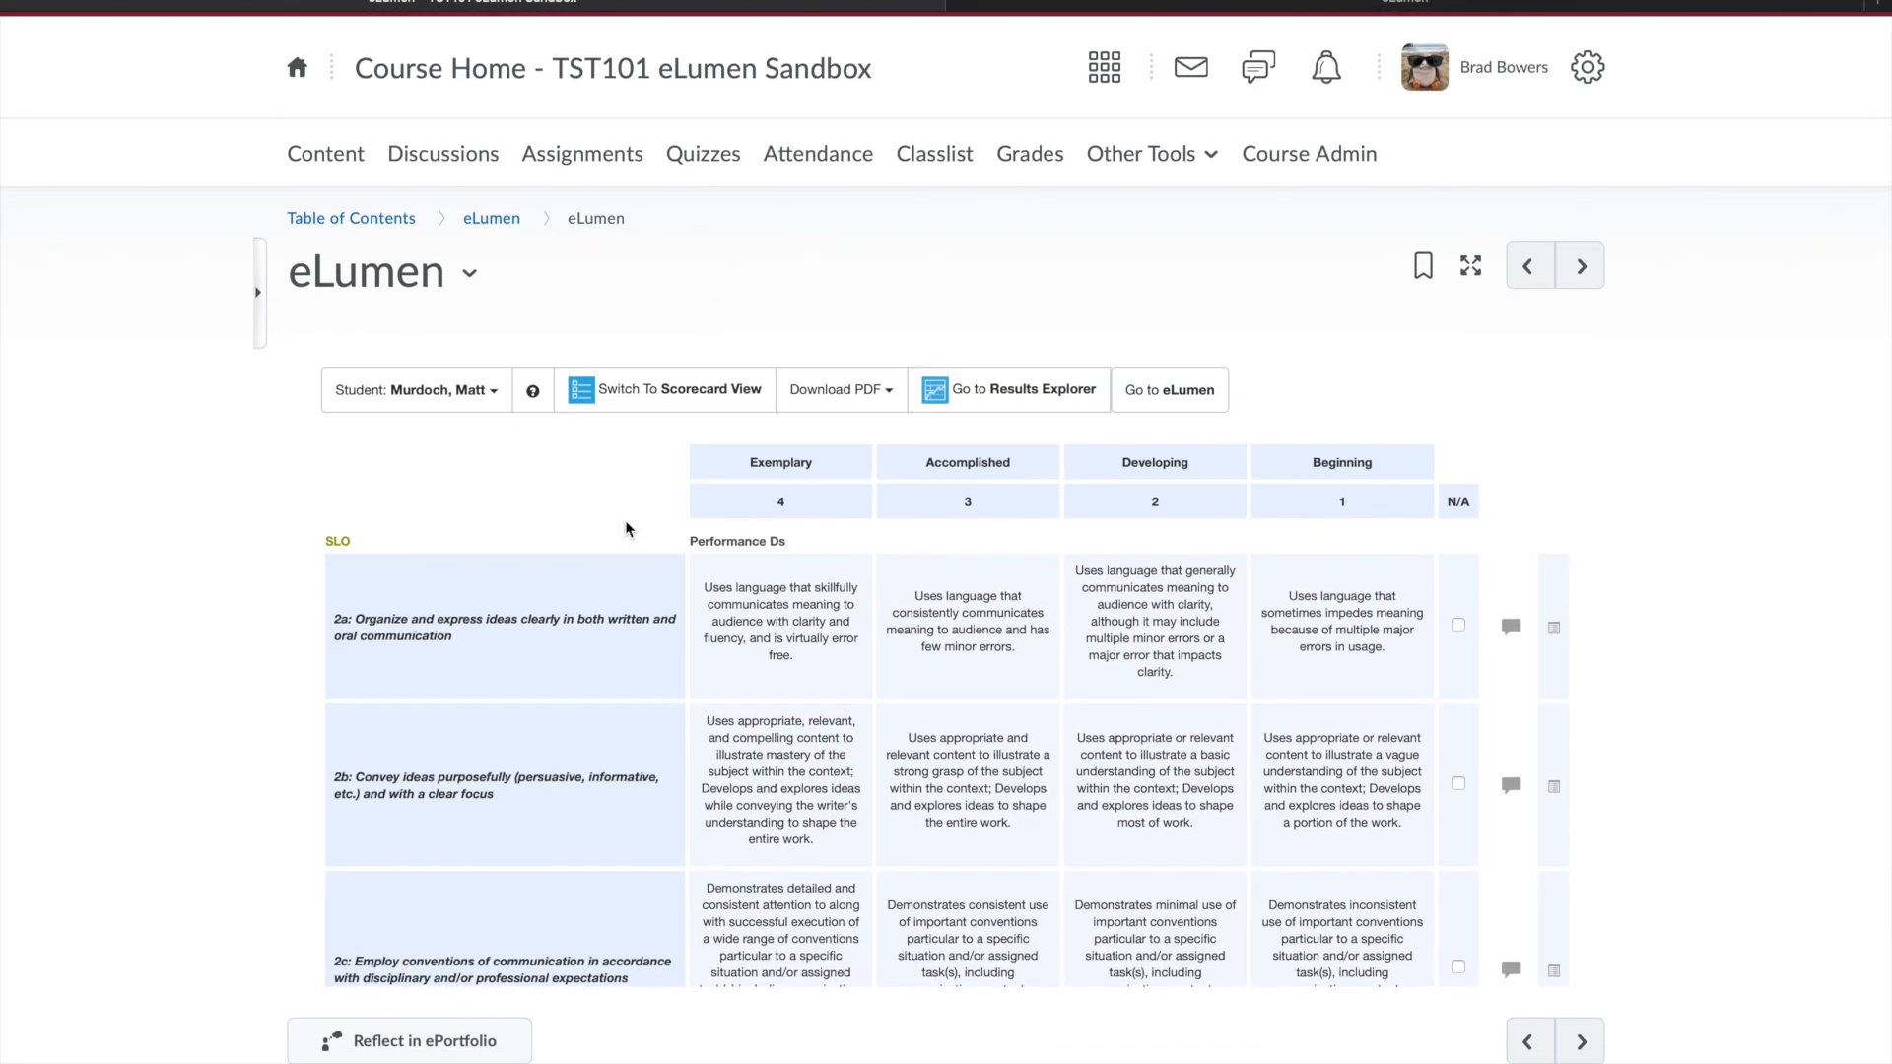
pyautogui.click(1461, 629)
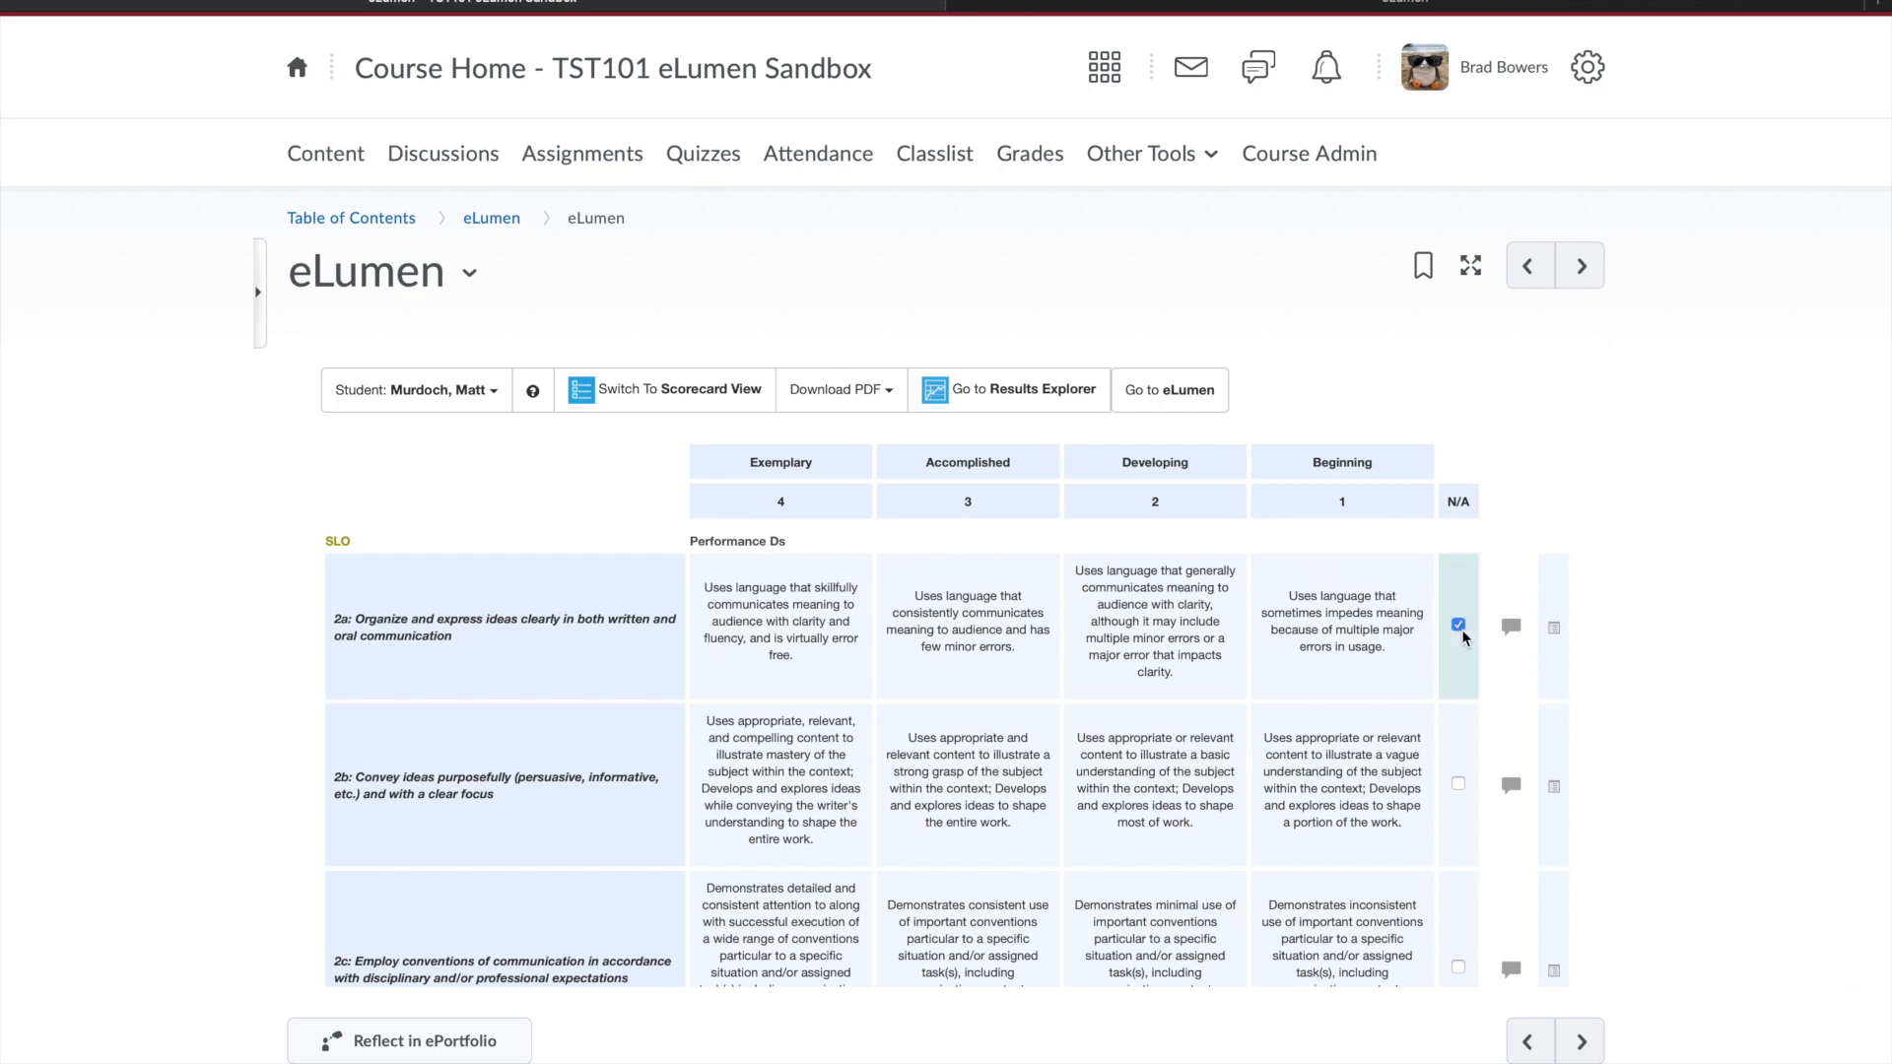
pyautogui.click(1463, 785)
pyautogui.scroll(-1, 1466, 790)
pyautogui.scroll(-2, 1465, 791)
pyautogui.click(1461, 788)
pyautogui.scroll(-3, 1462, 785)
pyautogui.click(1459, 733)
pyautogui.scroll(-2, 1457, 729)
pyautogui.scroll(-4, 1314, 496)
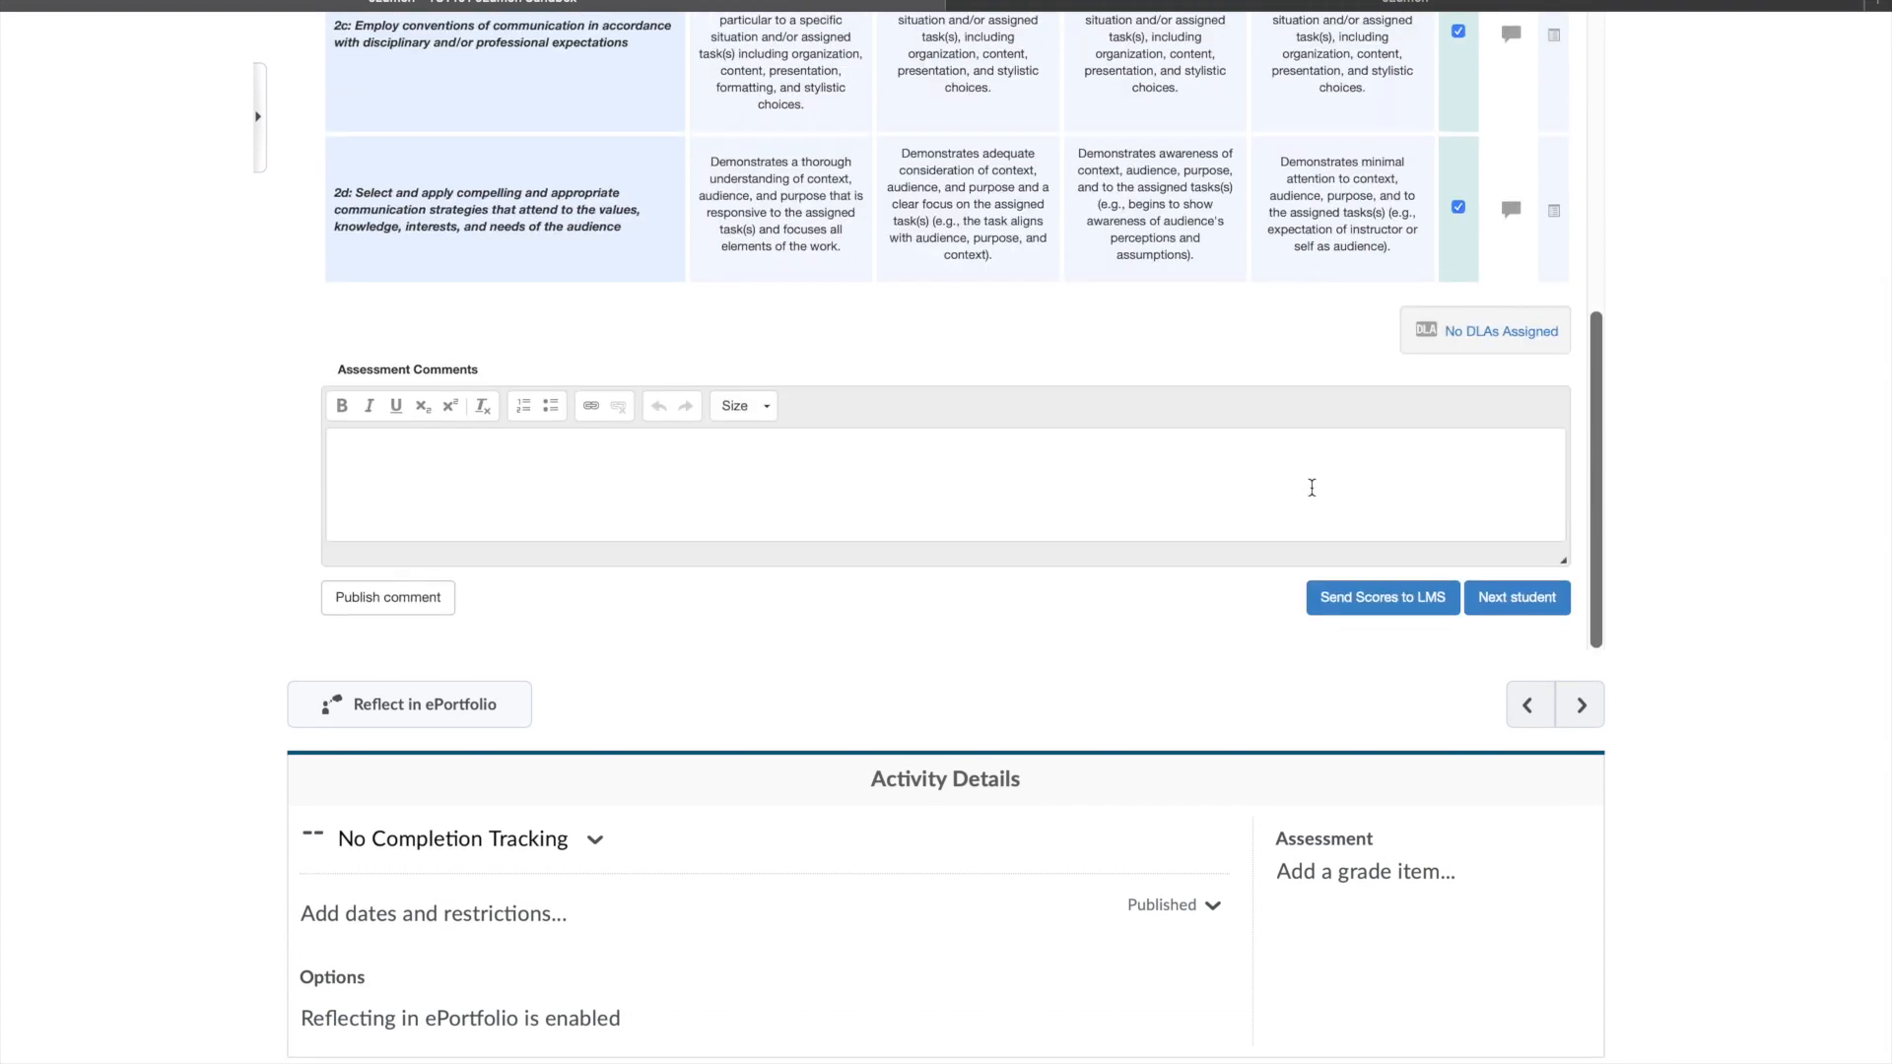
pyautogui.click(1519, 609)
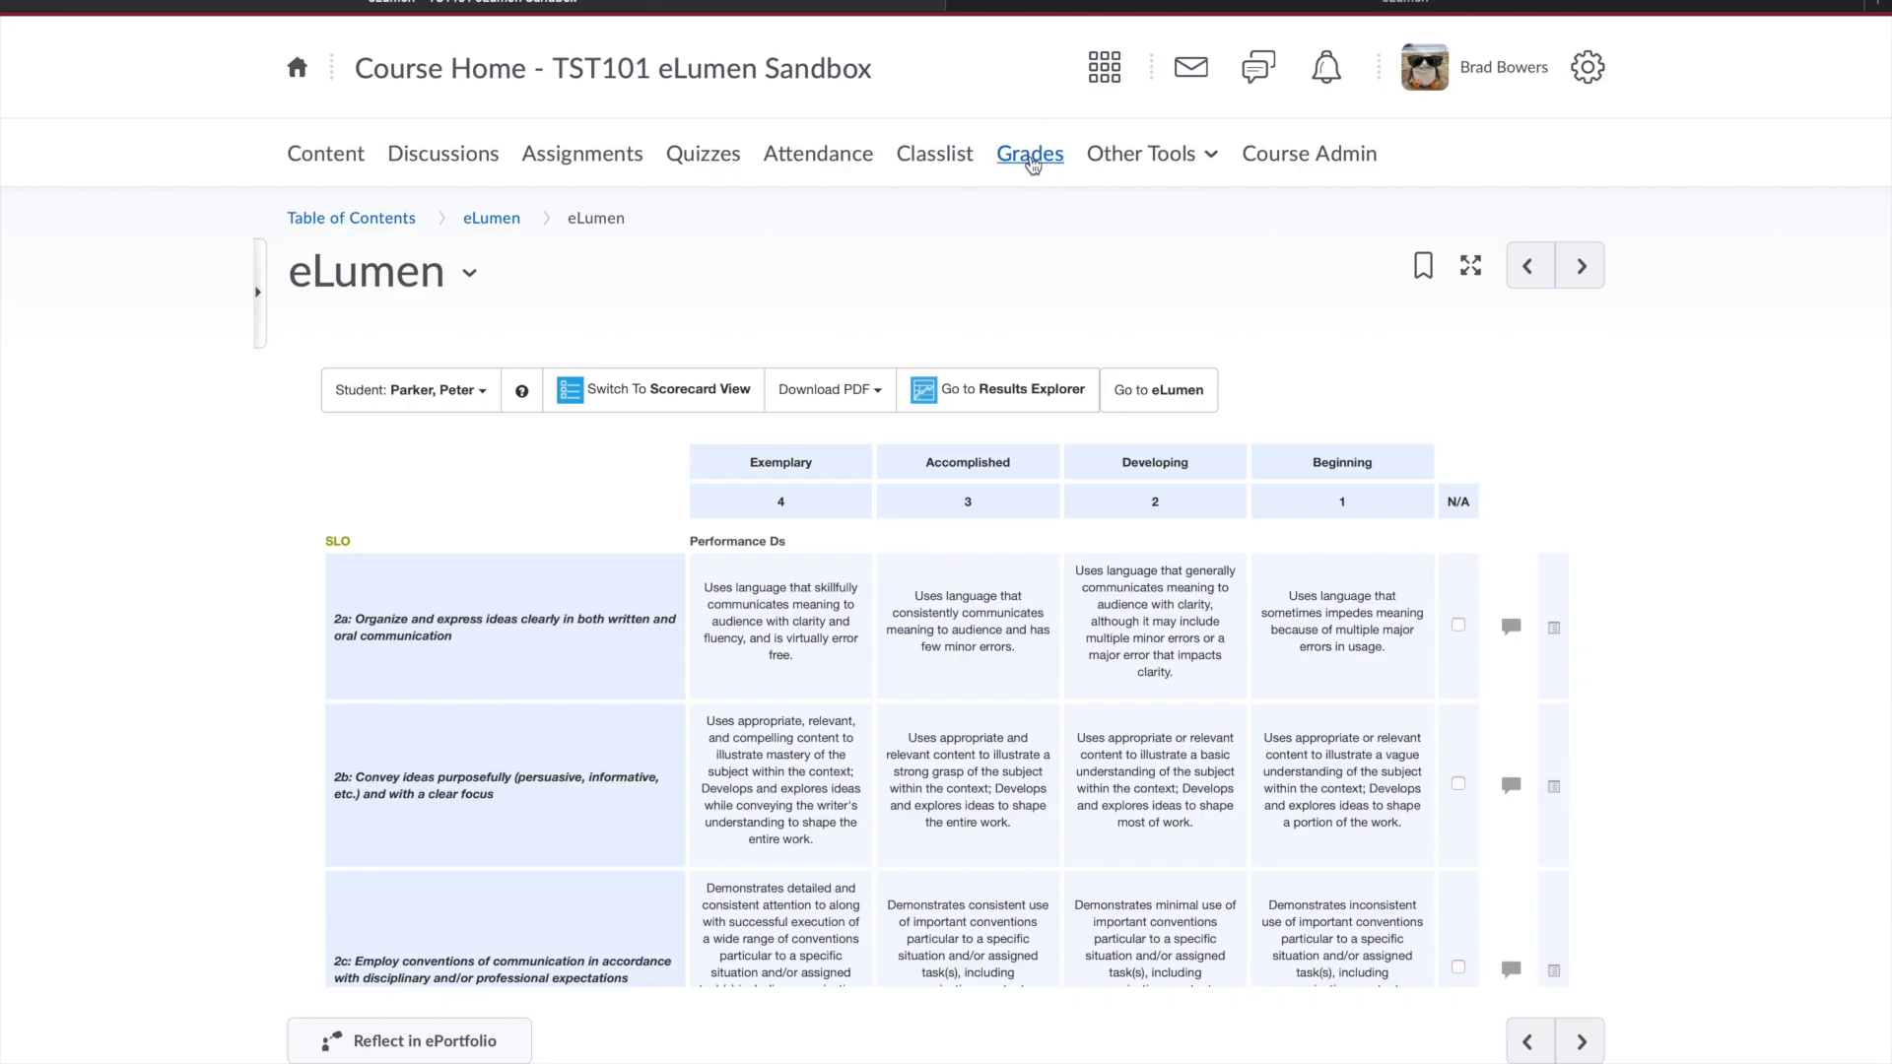
# - Open the course grade book and check the students' scores for the Communication Assignment
pyautogui.click(1030, 158)
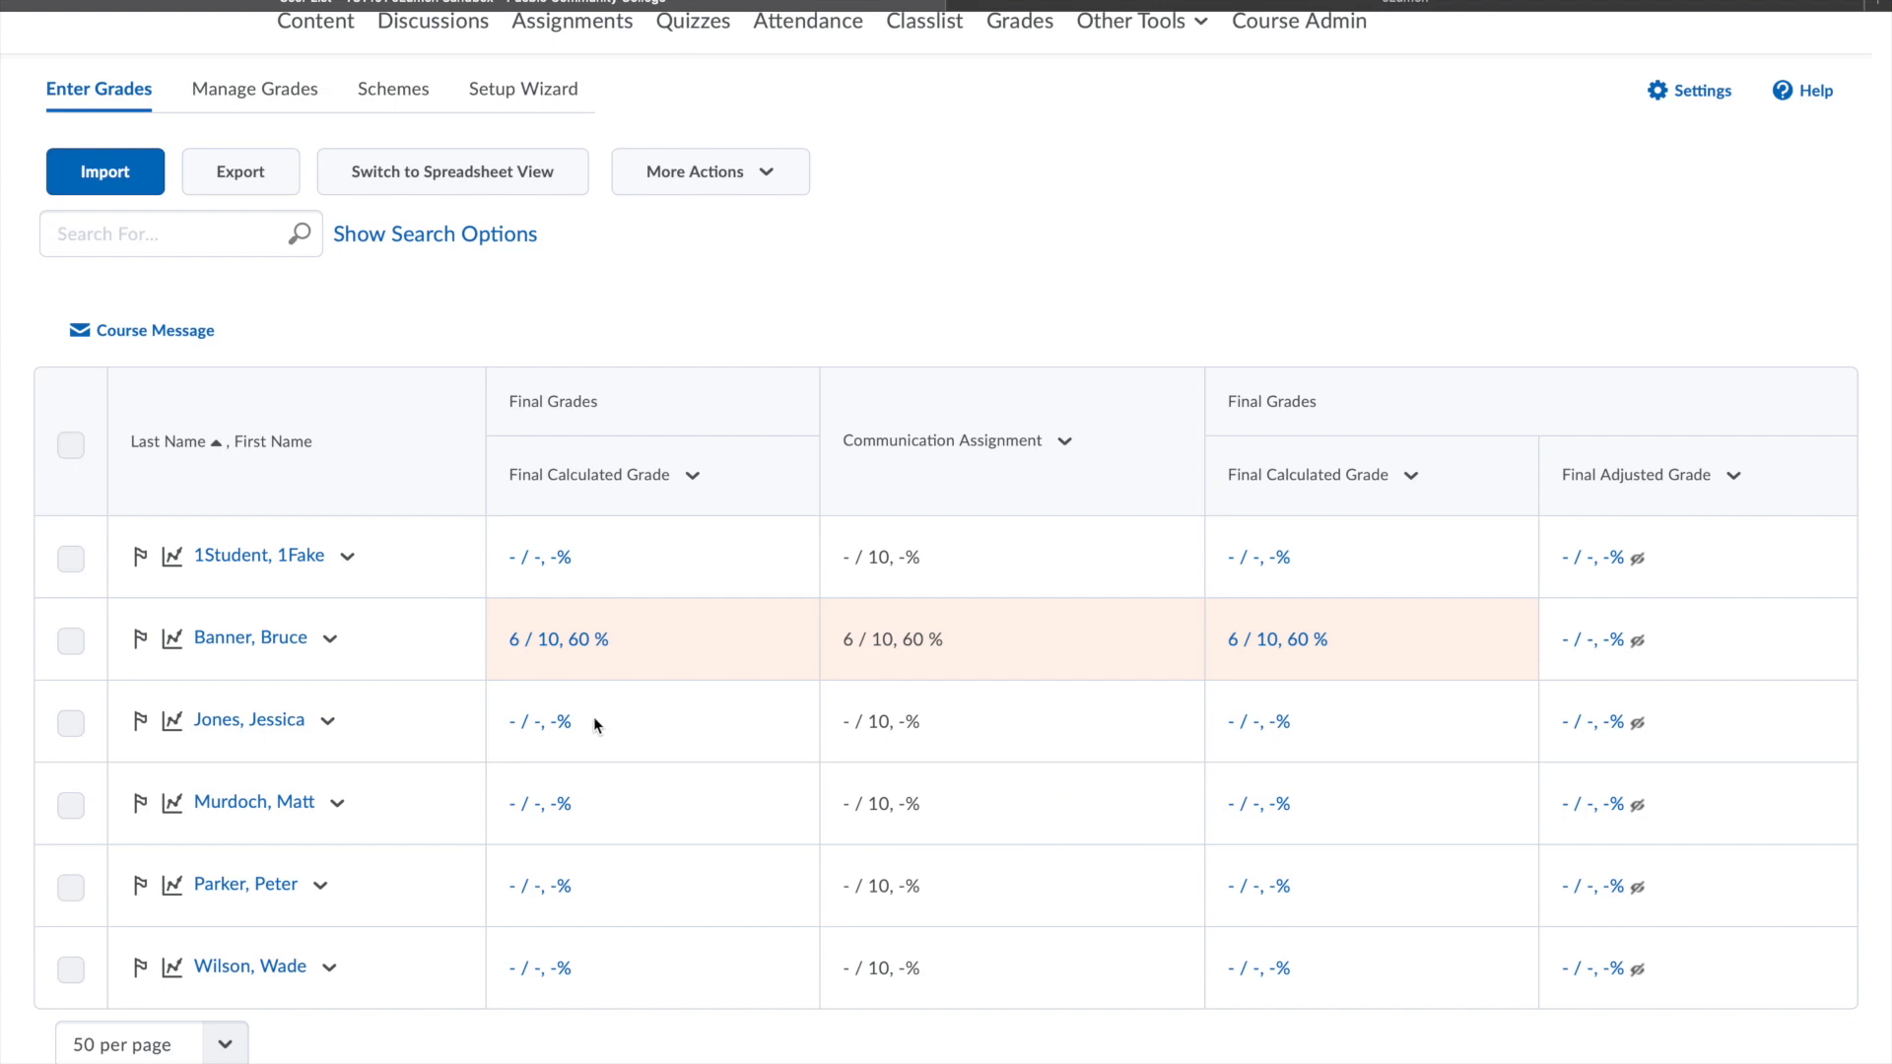
pyautogui.scroll(-1, 527, 730)
pyautogui.scroll(1, 528, 730)
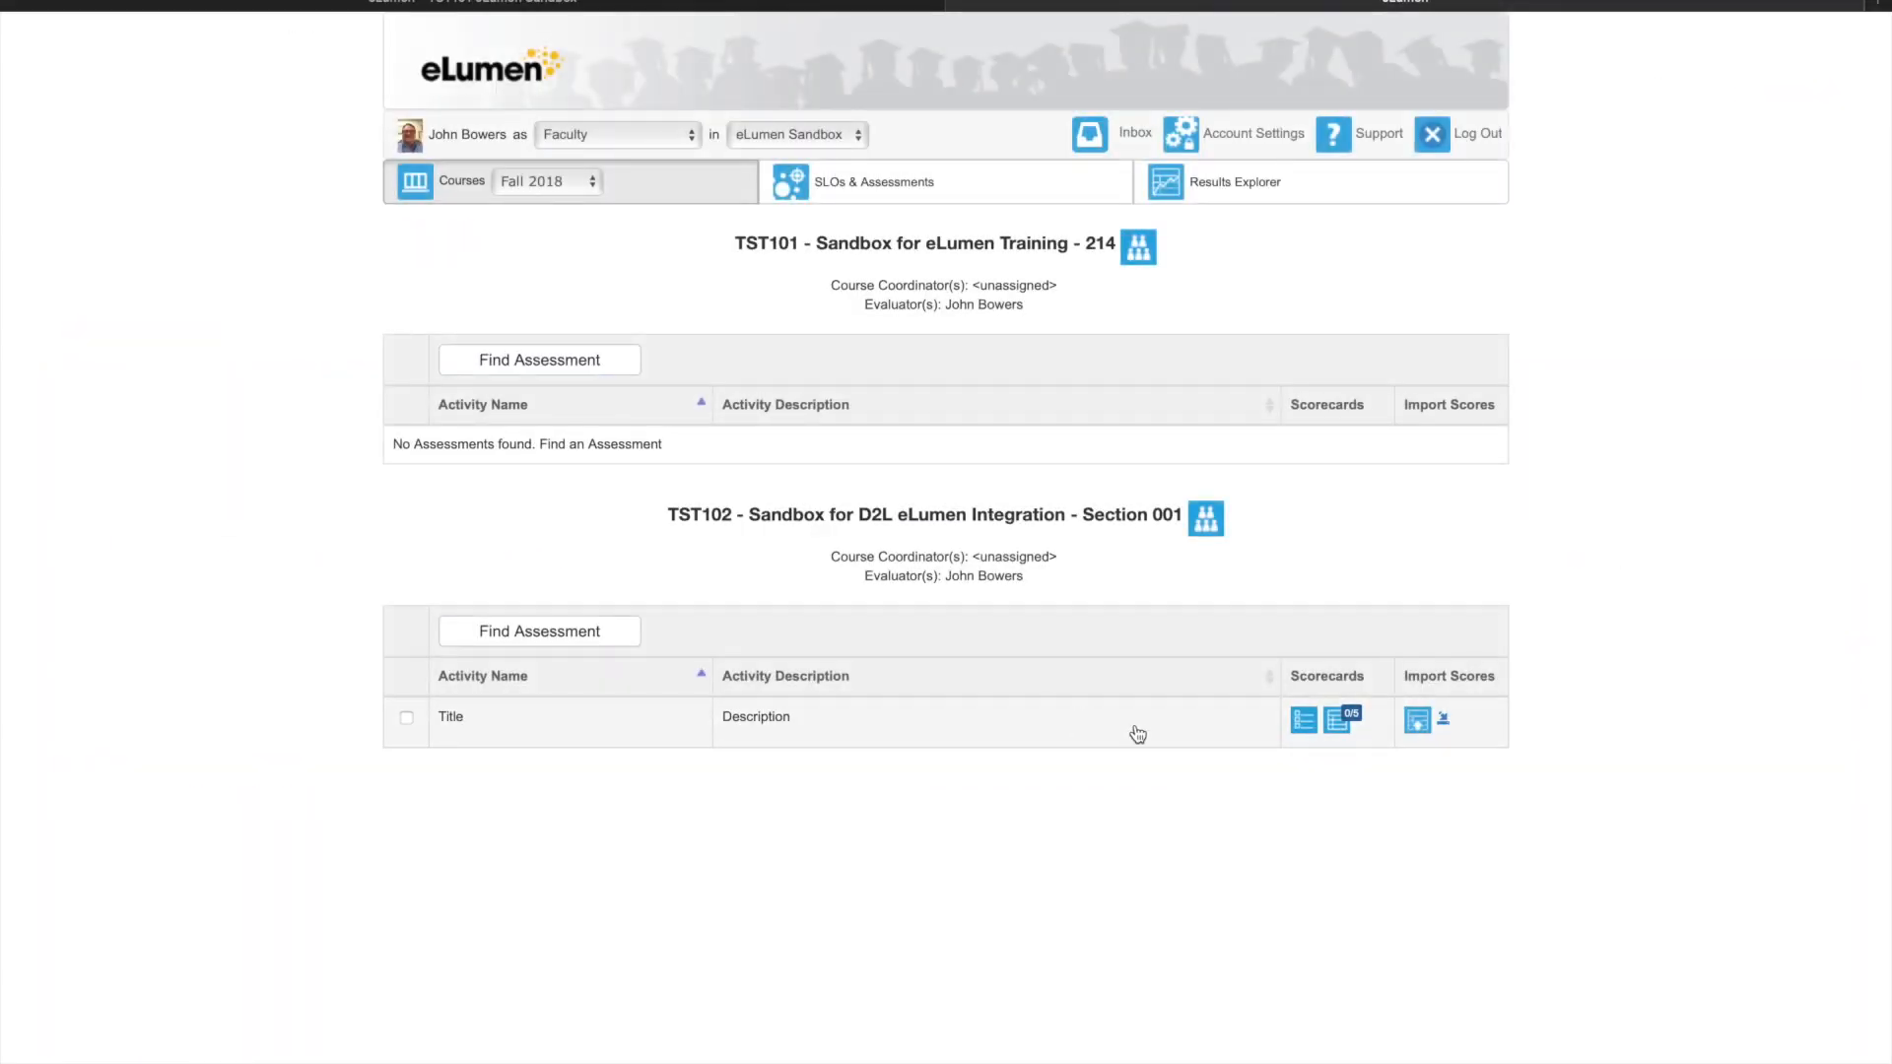
# - Switch to the eLumen site, open the rubric scorecard of the TST102 assessment "Title" and review the second and third students' ratings
pyautogui.click(1339, 725)
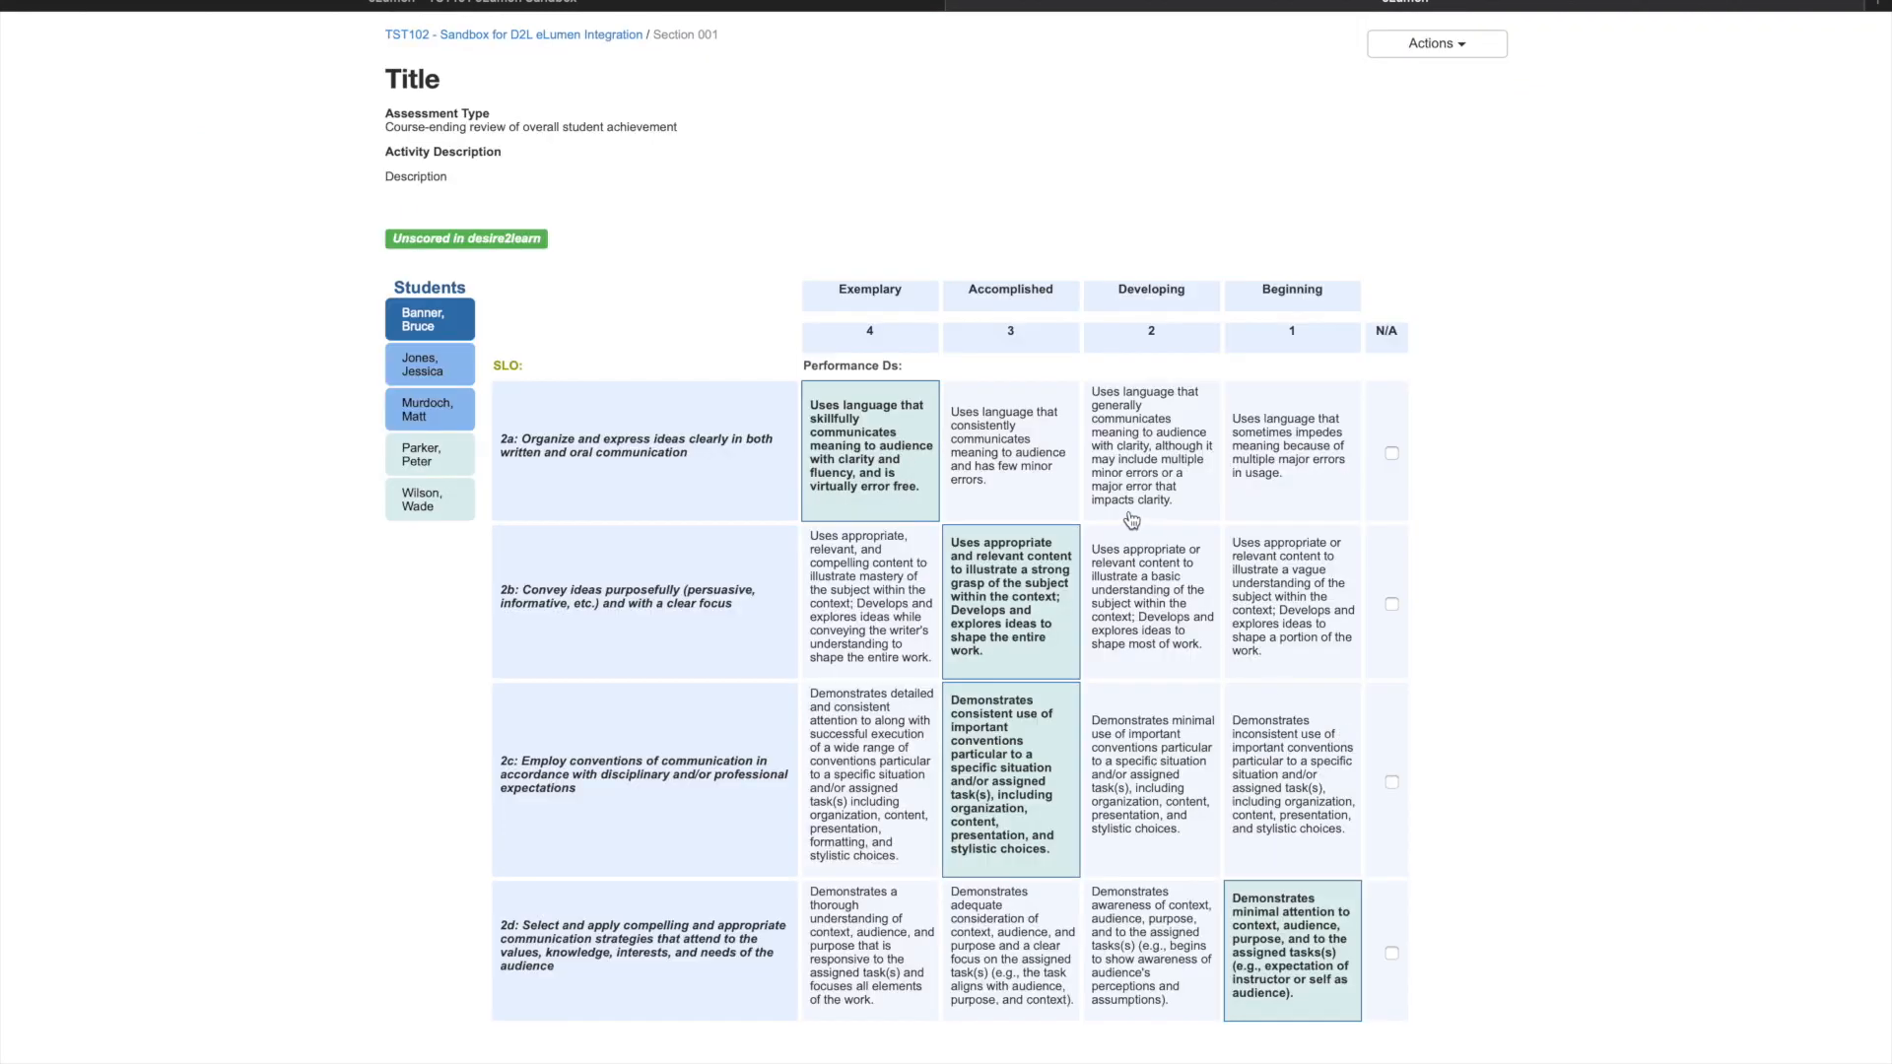
pyautogui.click(432, 365)
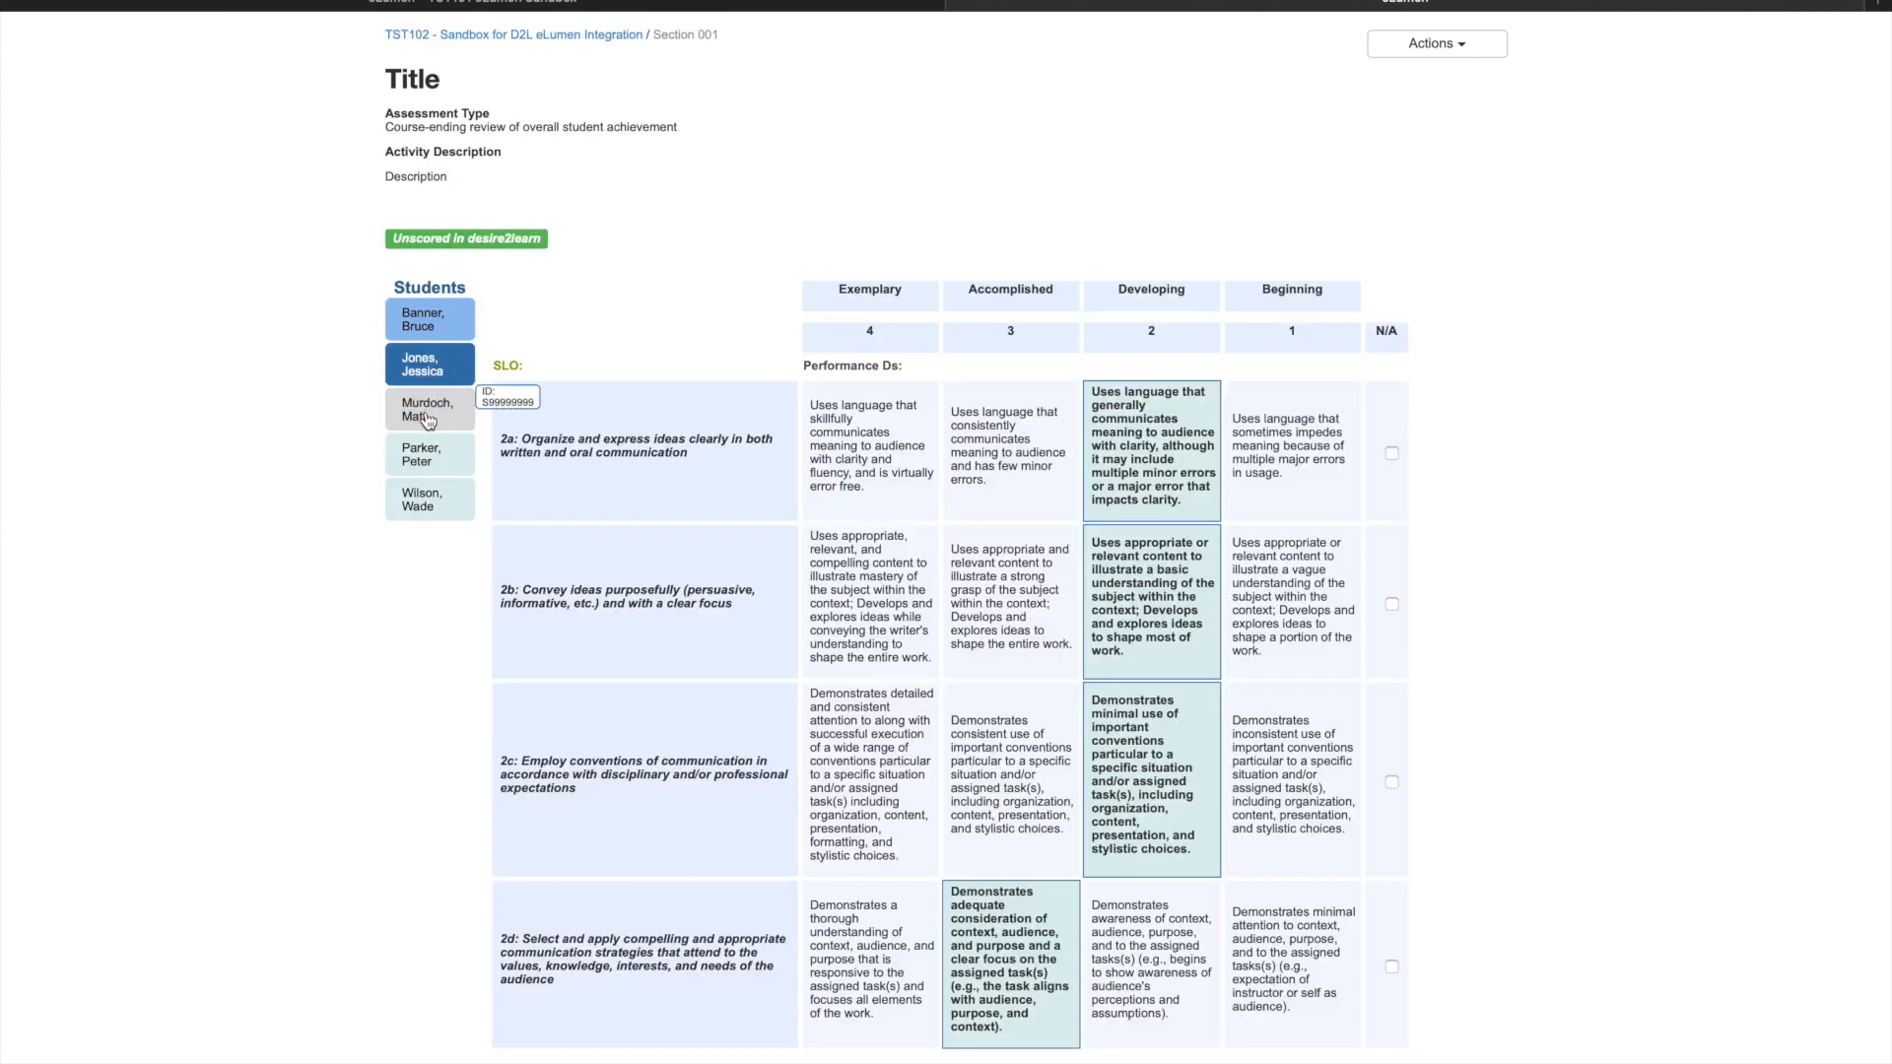
pyautogui.click(428, 418)
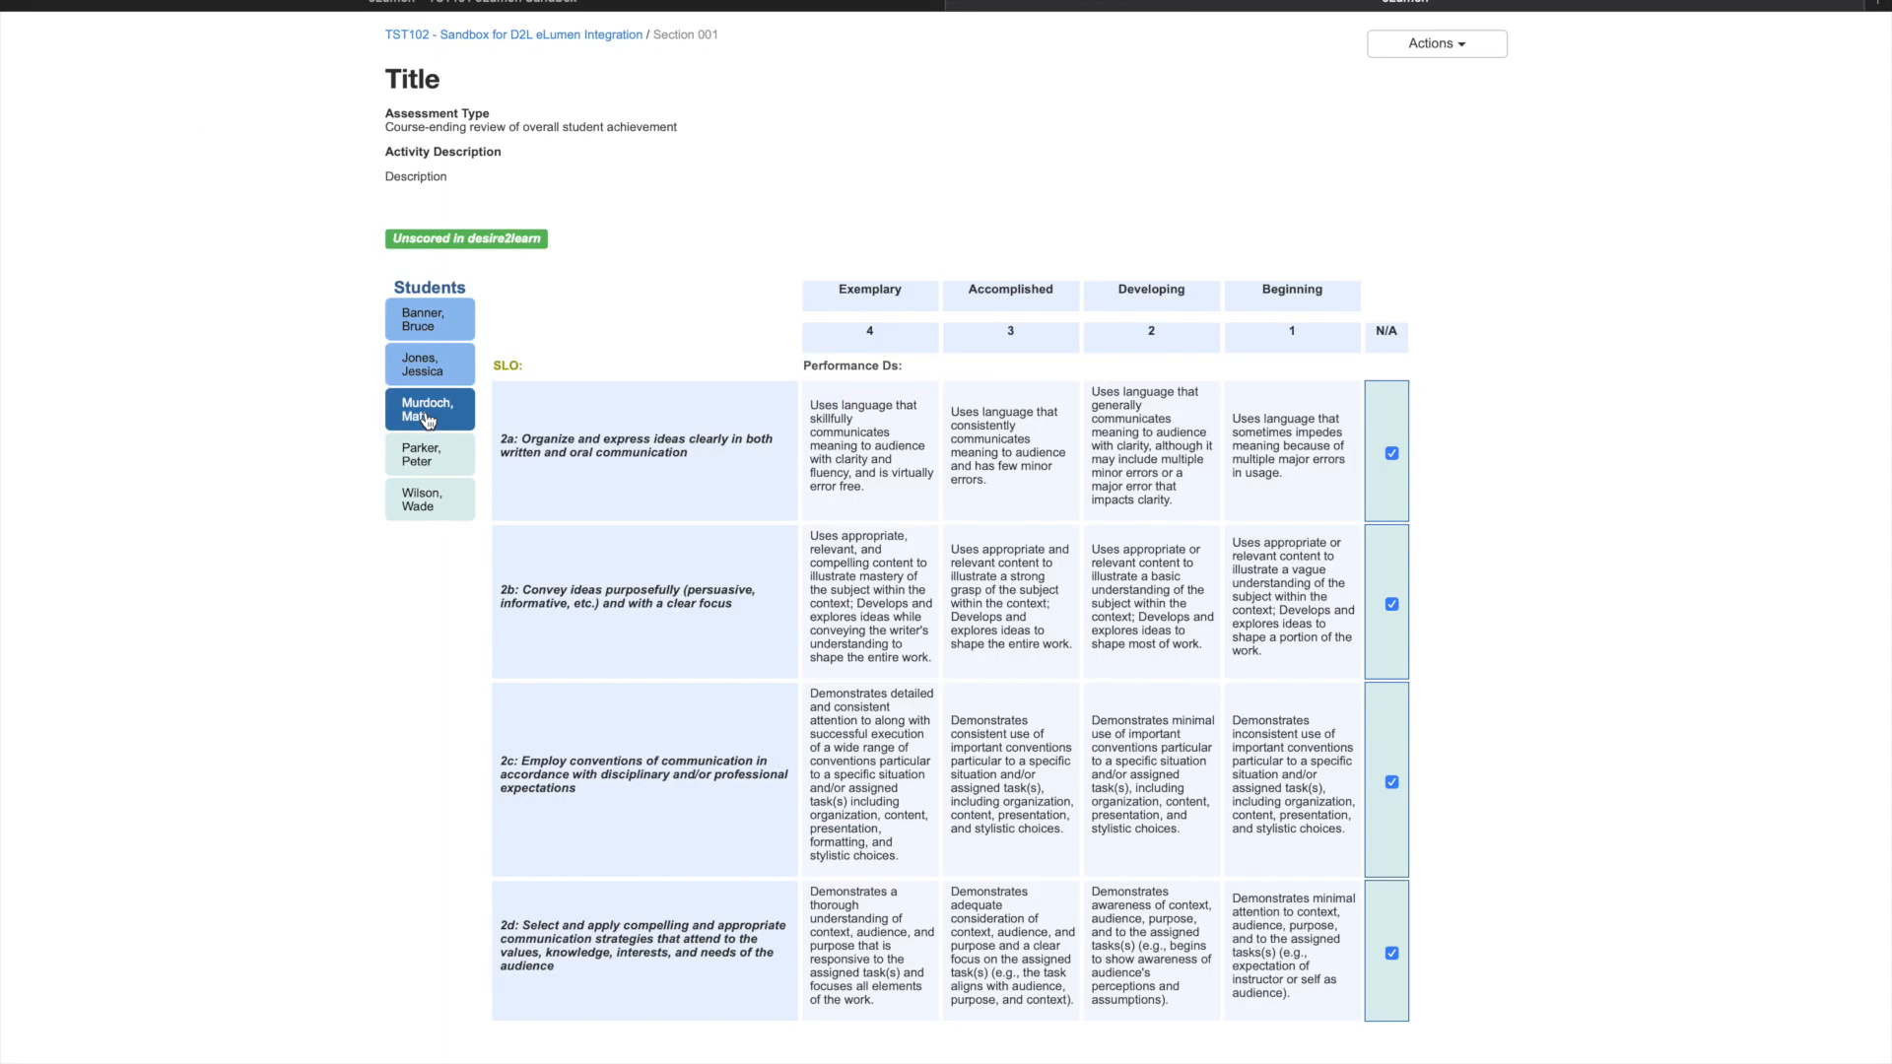